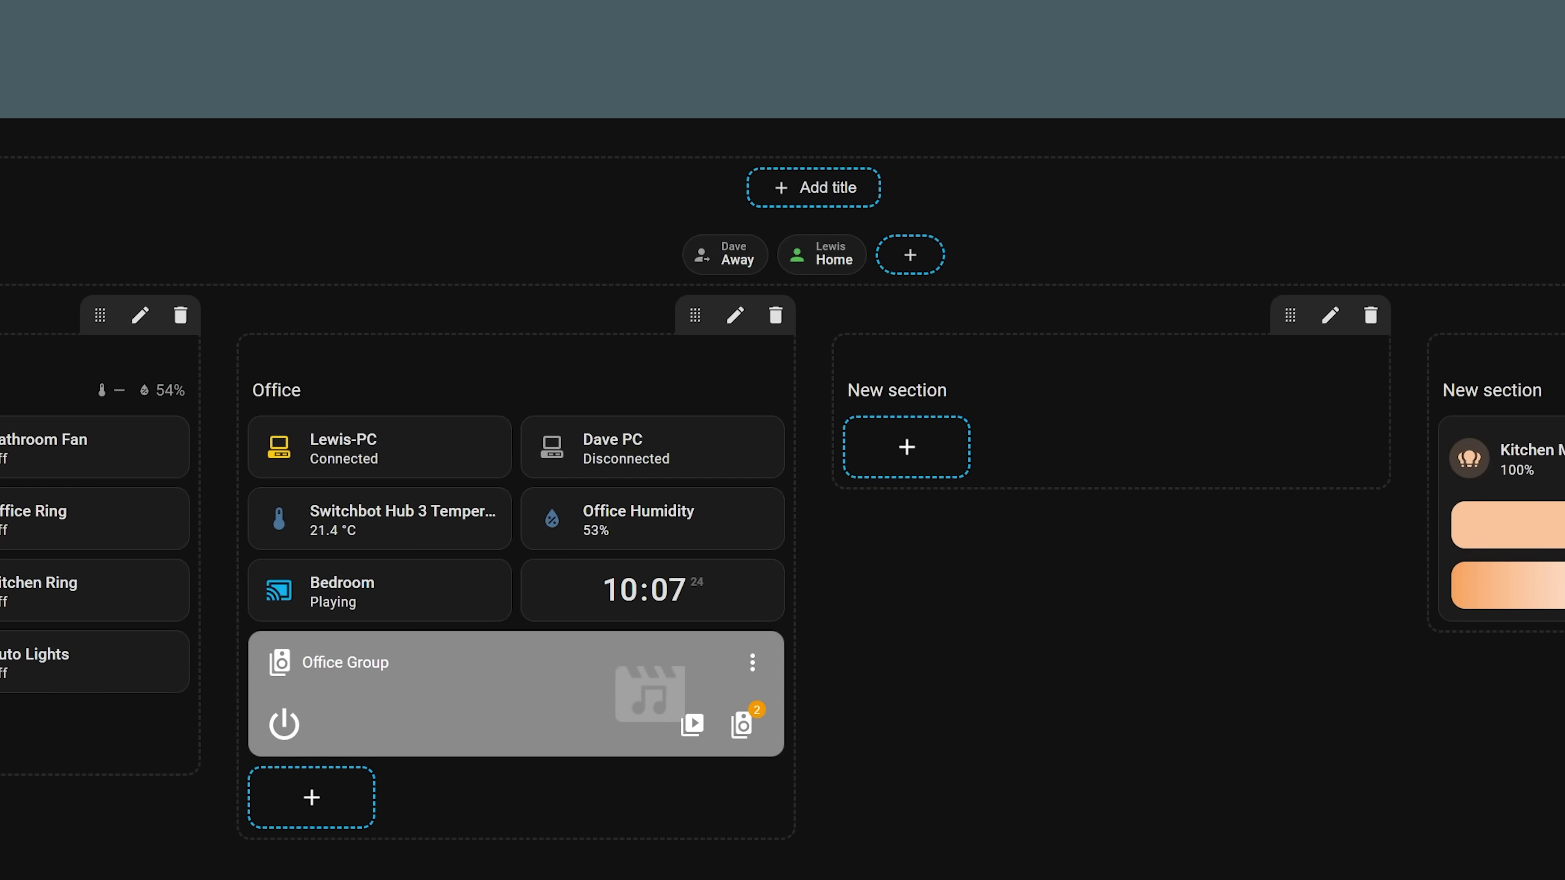
Add an Area card to the empty section and set its area to Kitchen.
click(900, 453)
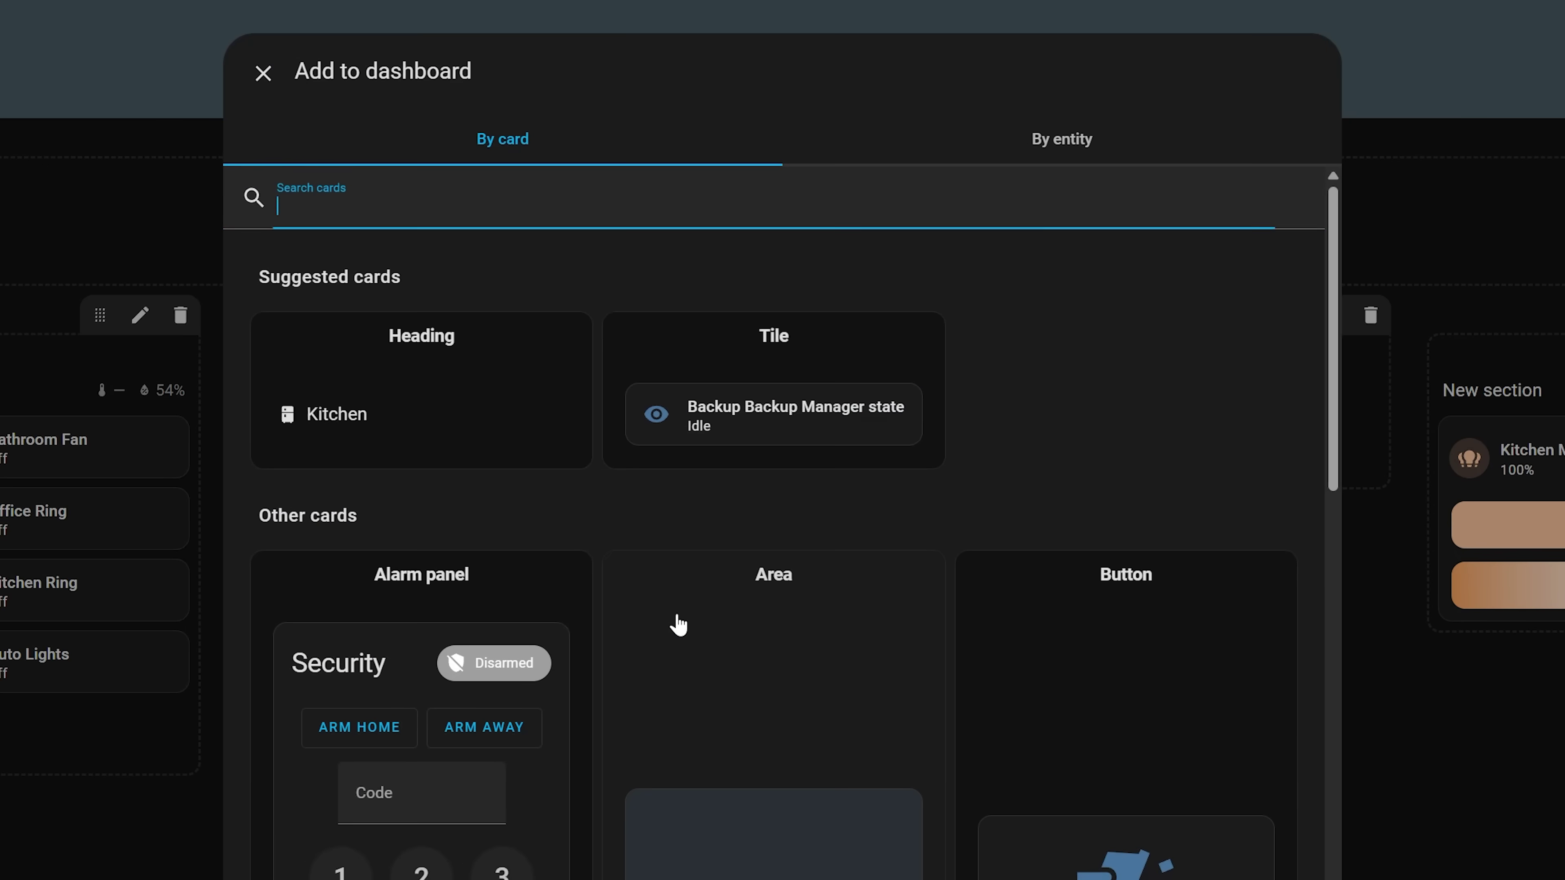
text(area)
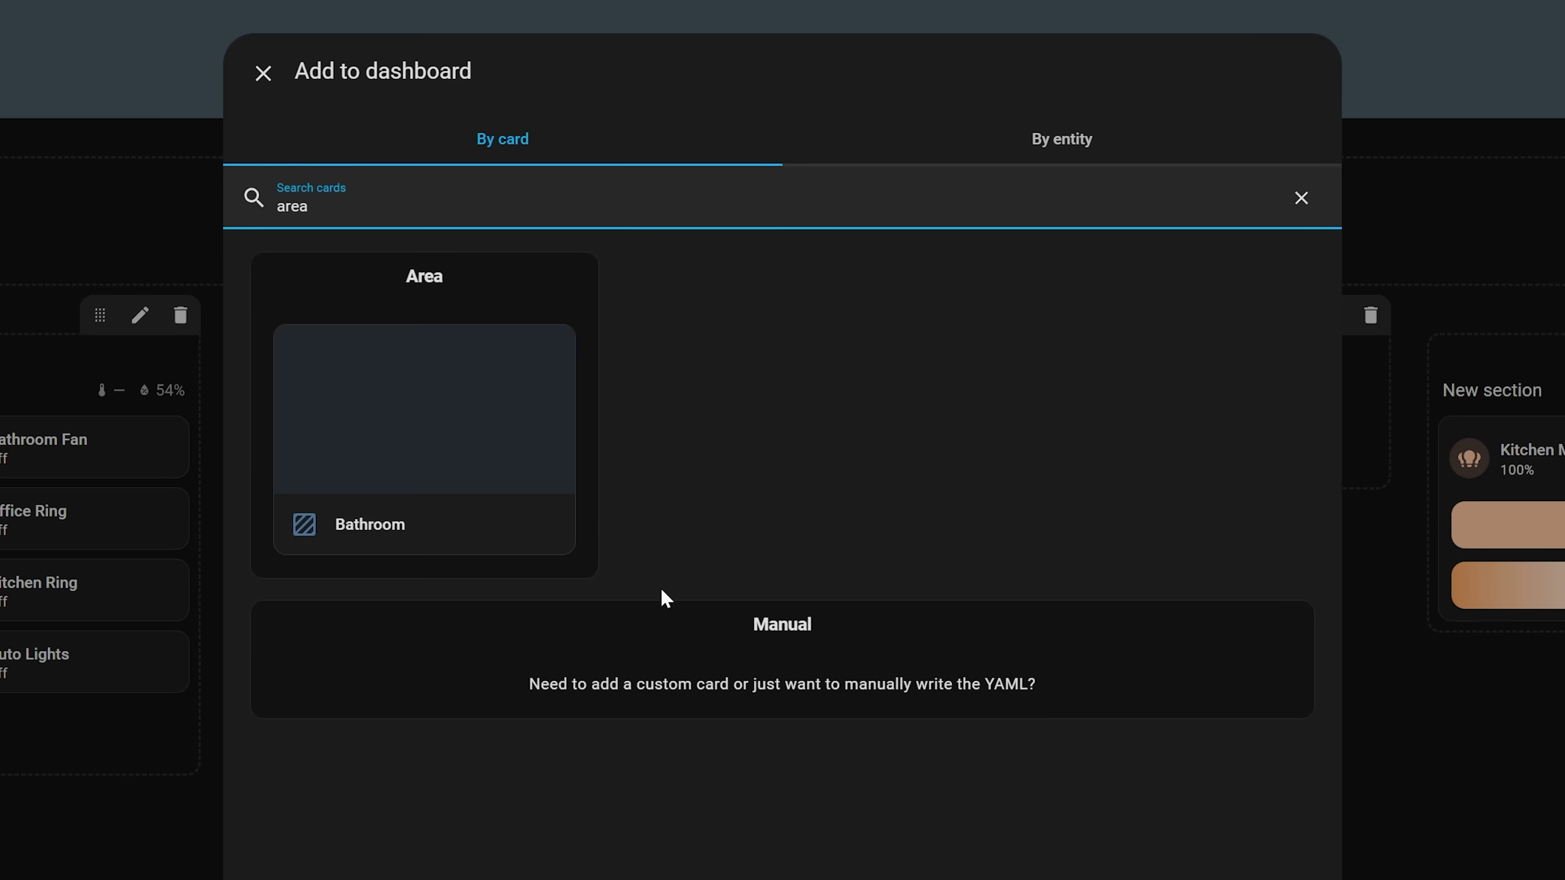
click(496, 478)
click(747, 295)
click(350, 424)
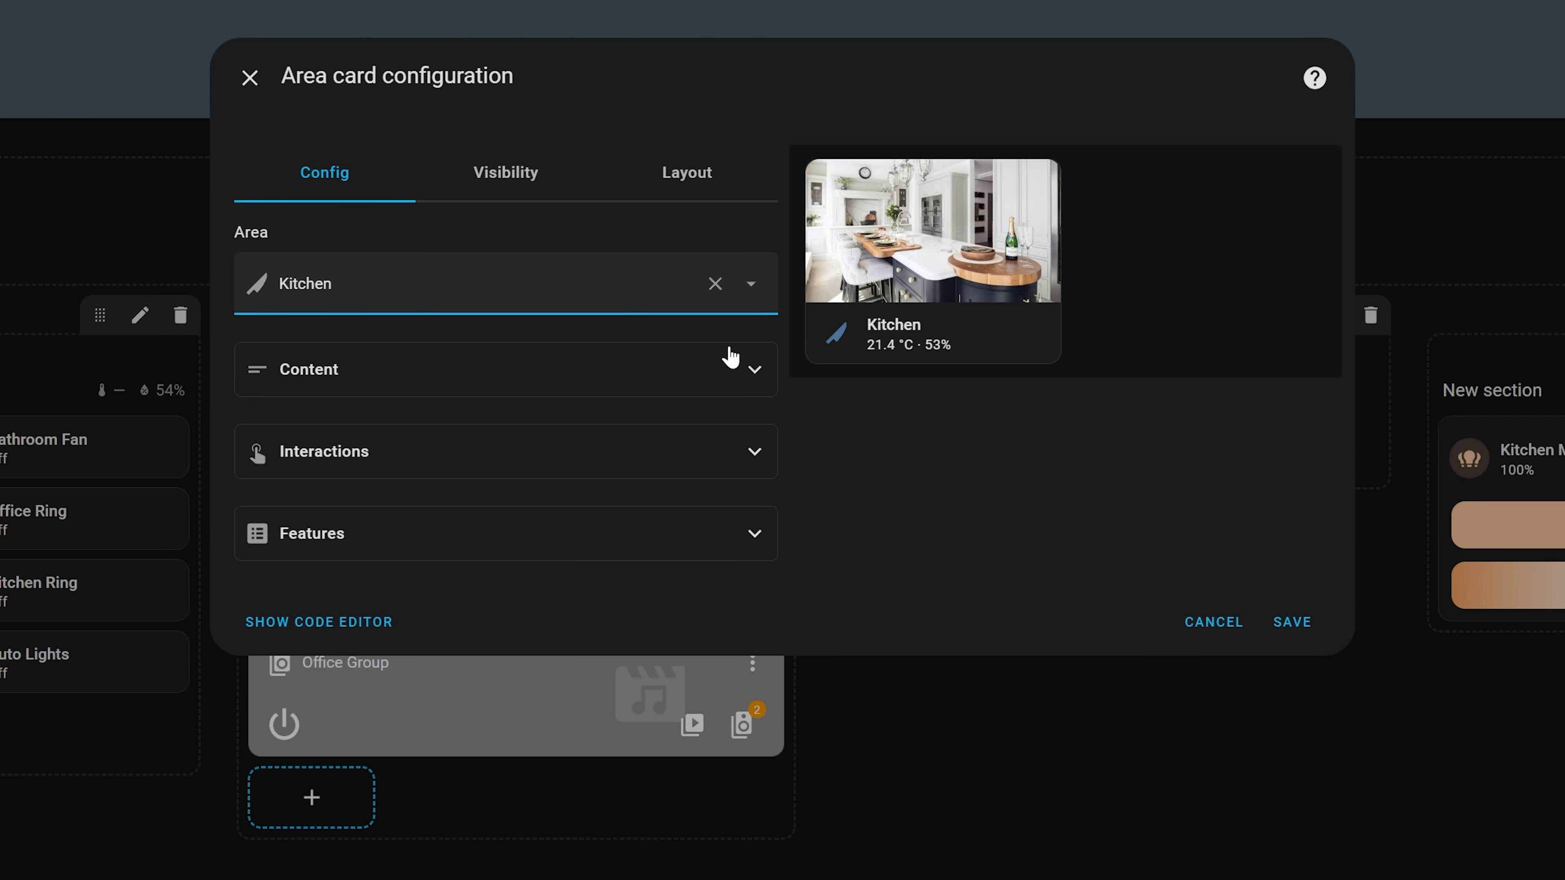
Expand the card's Content settings and preview the Area icon and Compact display types.
click(721, 369)
click(322, 554)
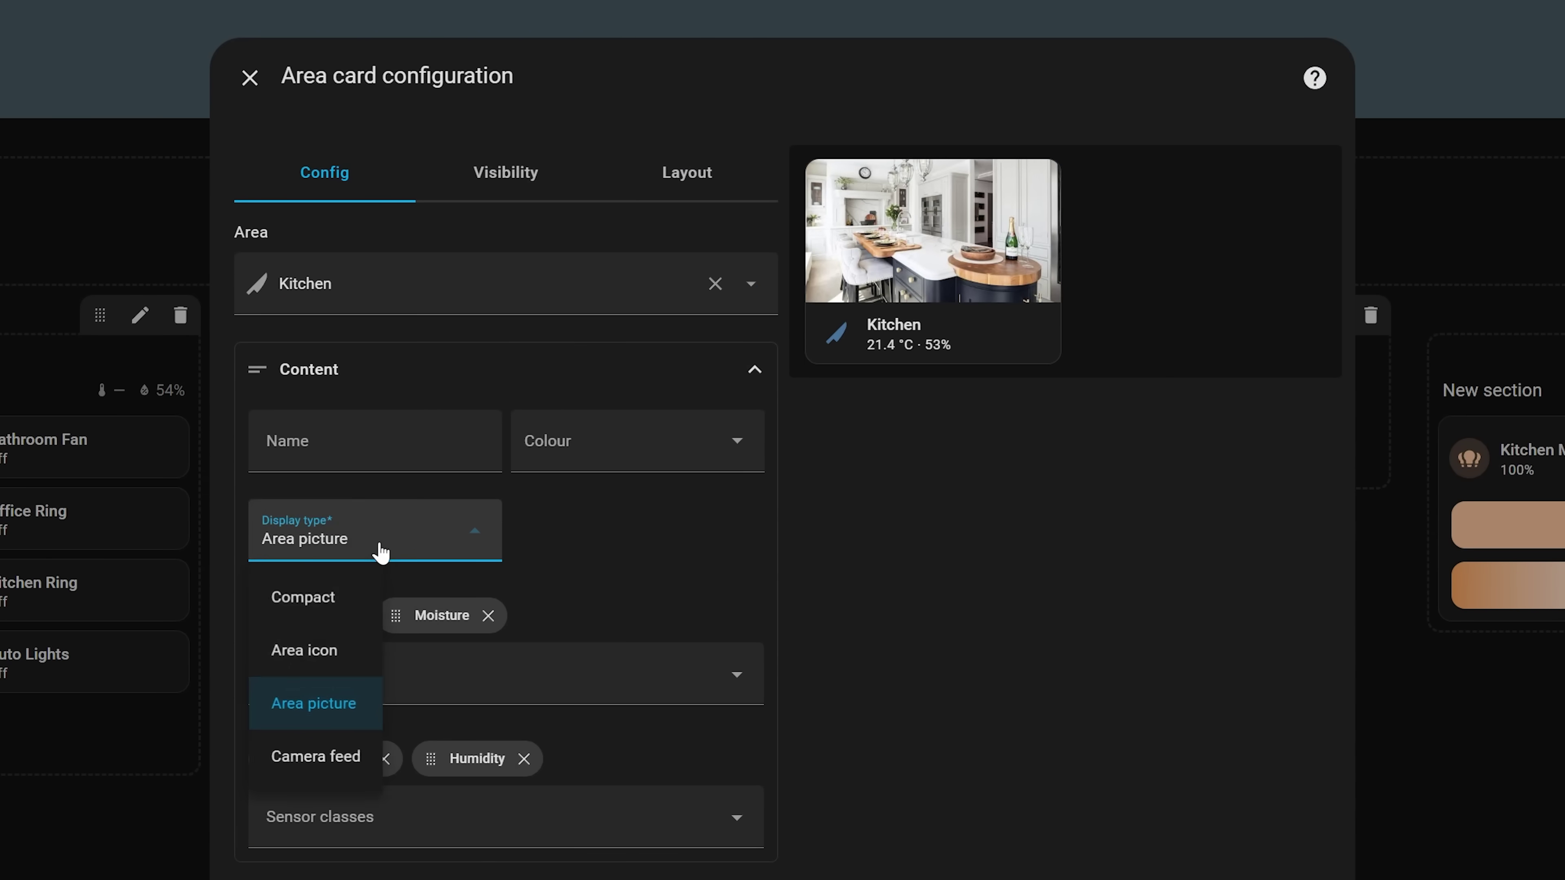
click(349, 660)
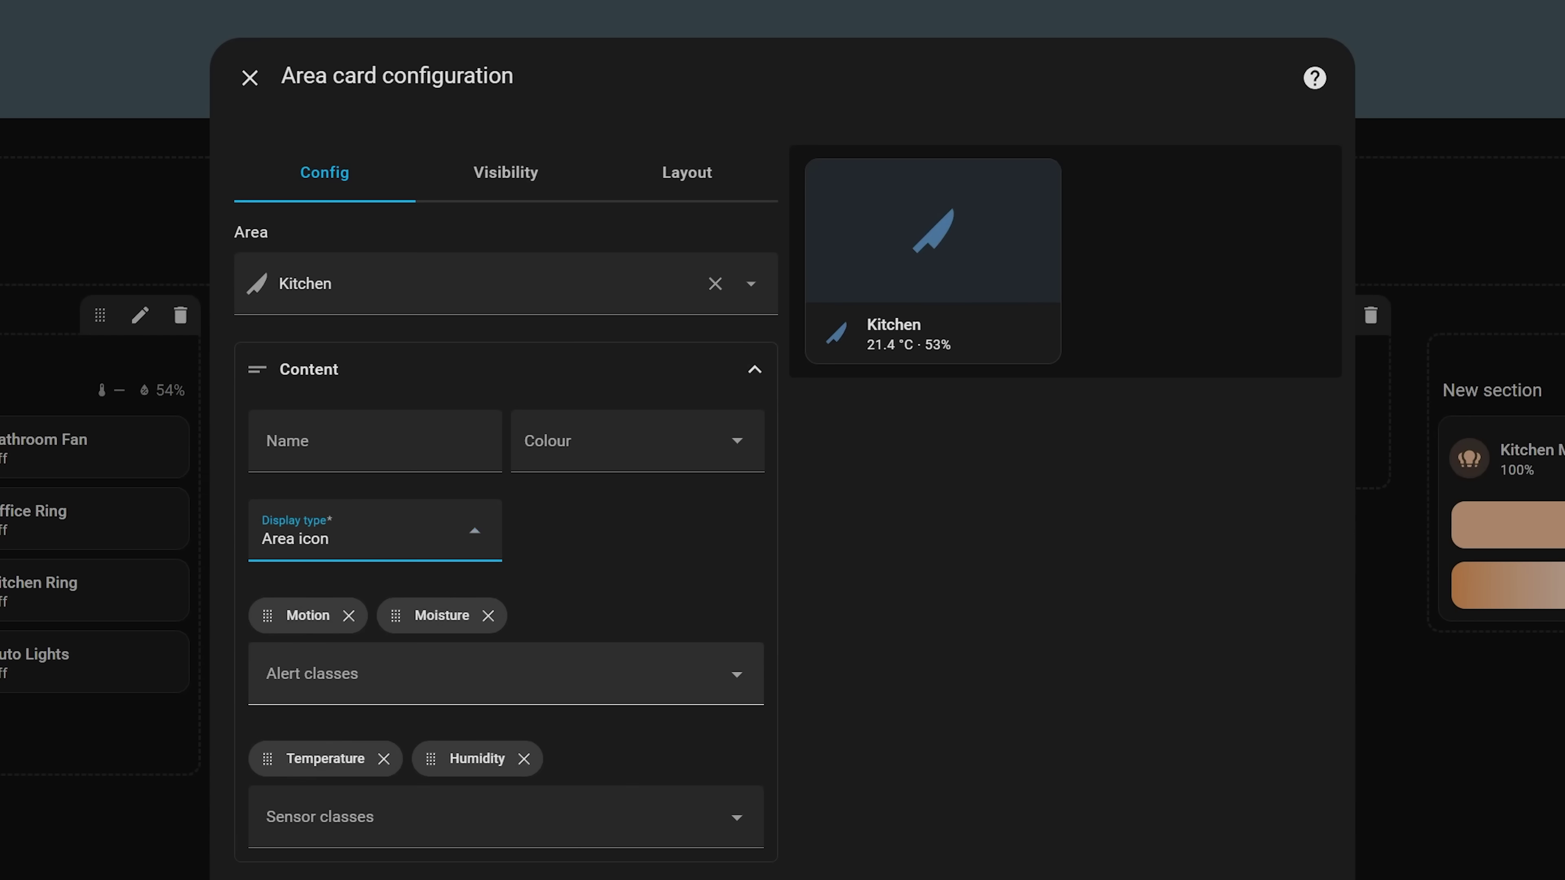
click(334, 558)
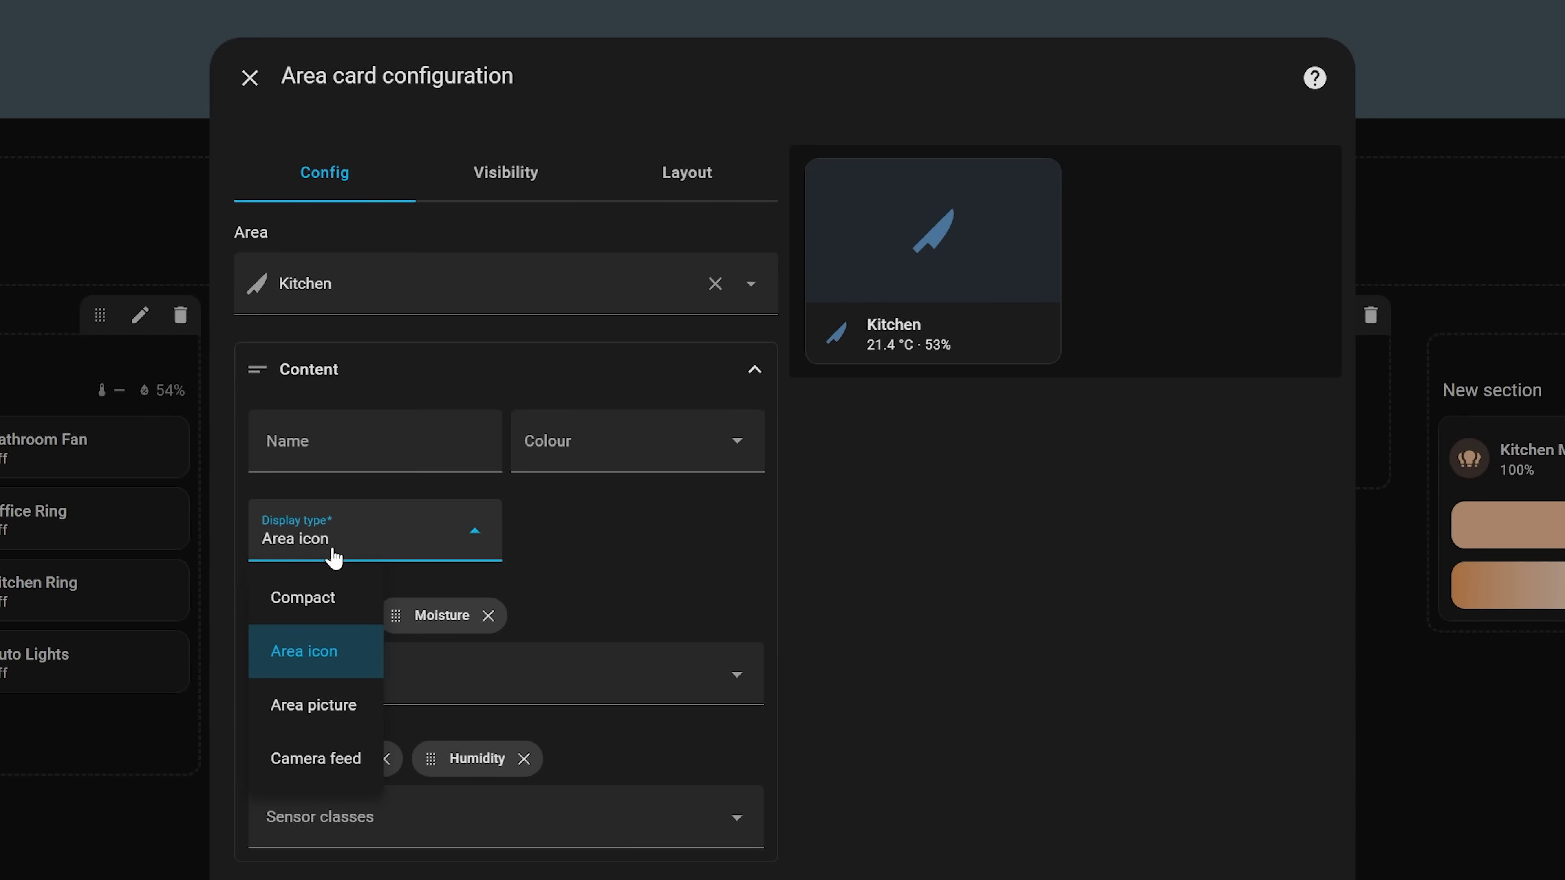
click(353, 617)
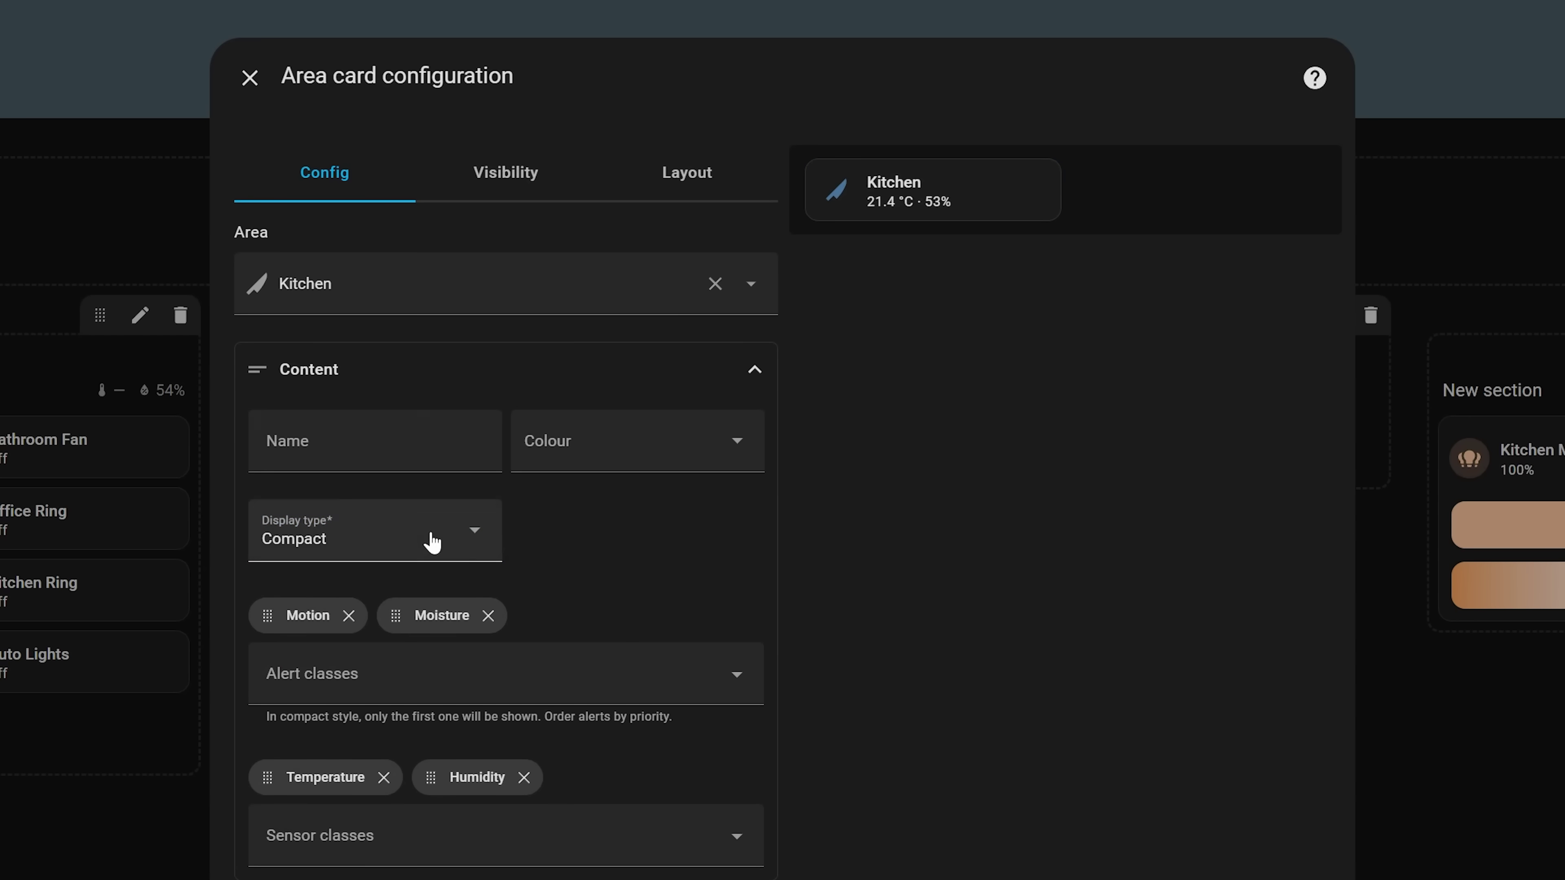
Preview Camera feed with Live then Auto camera view, then return to Area picture.
click(432, 550)
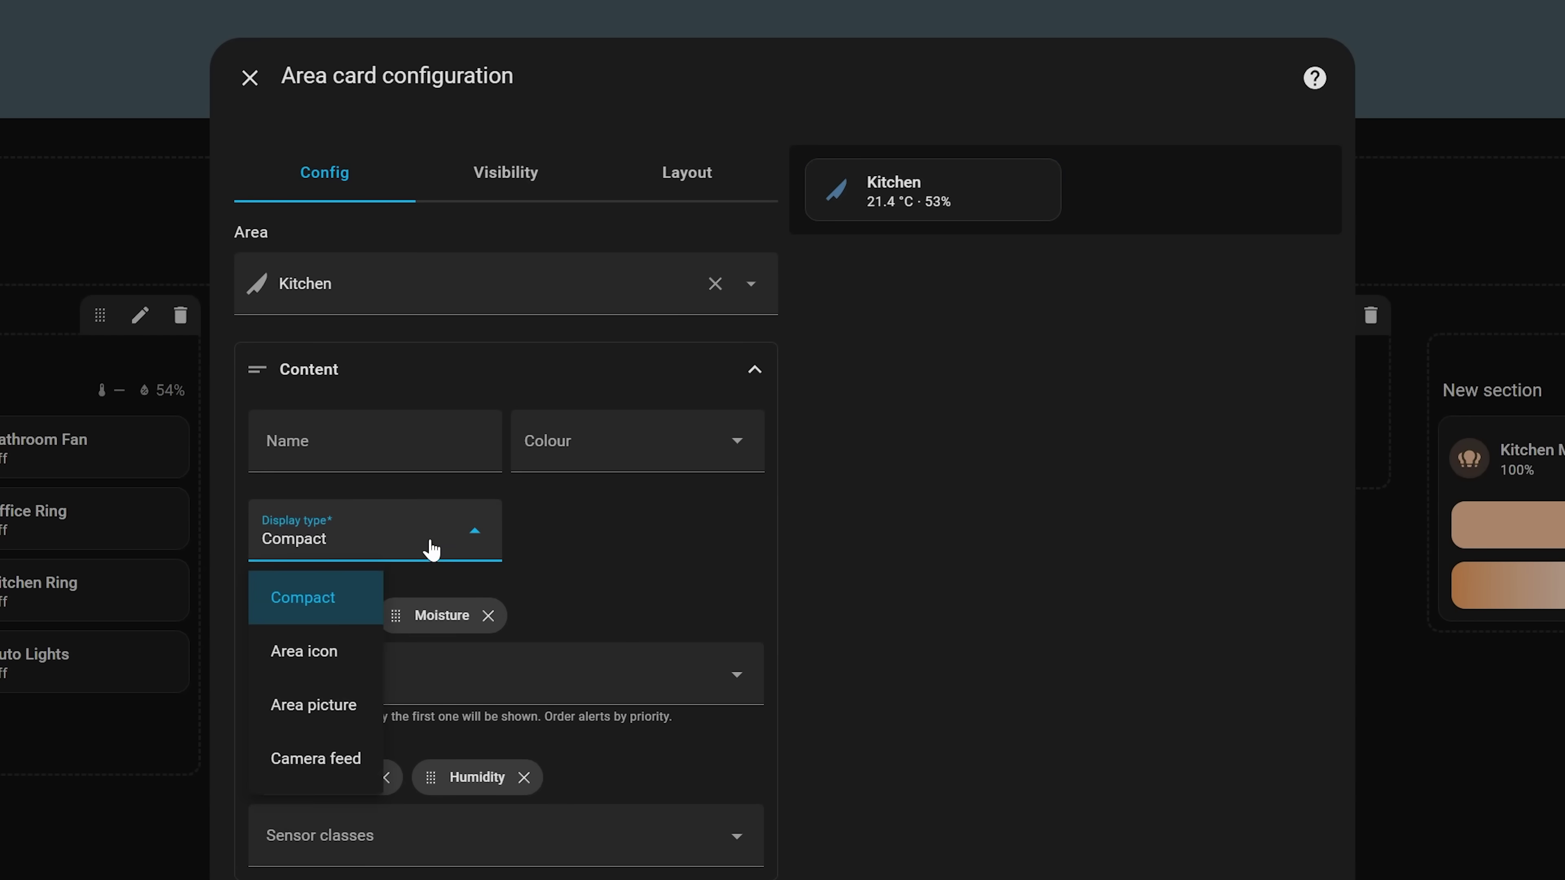
click(337, 760)
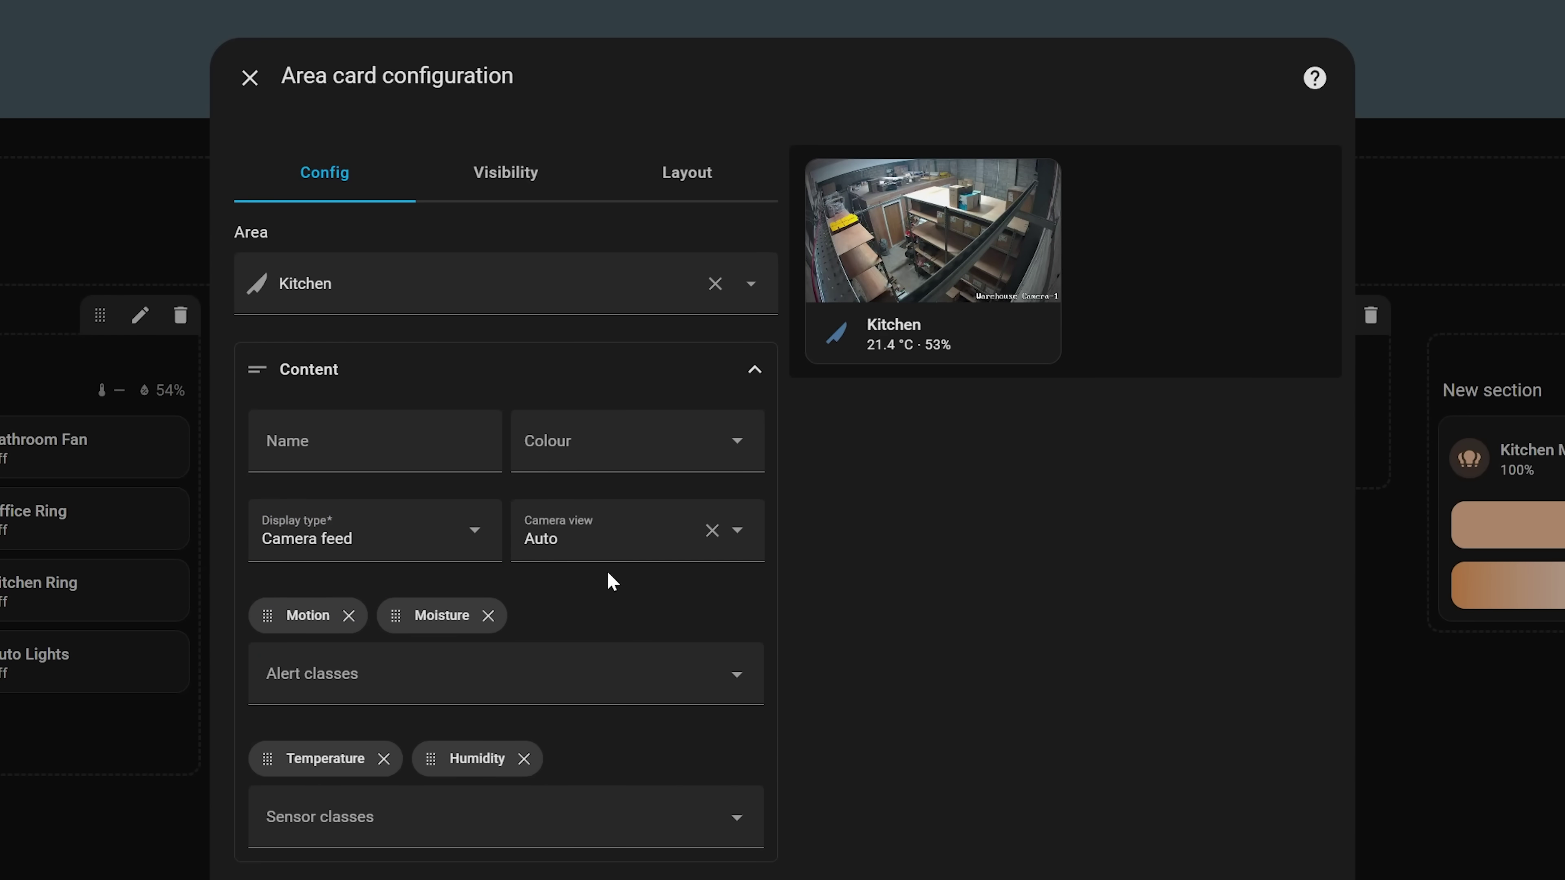
click(737, 541)
click(578, 659)
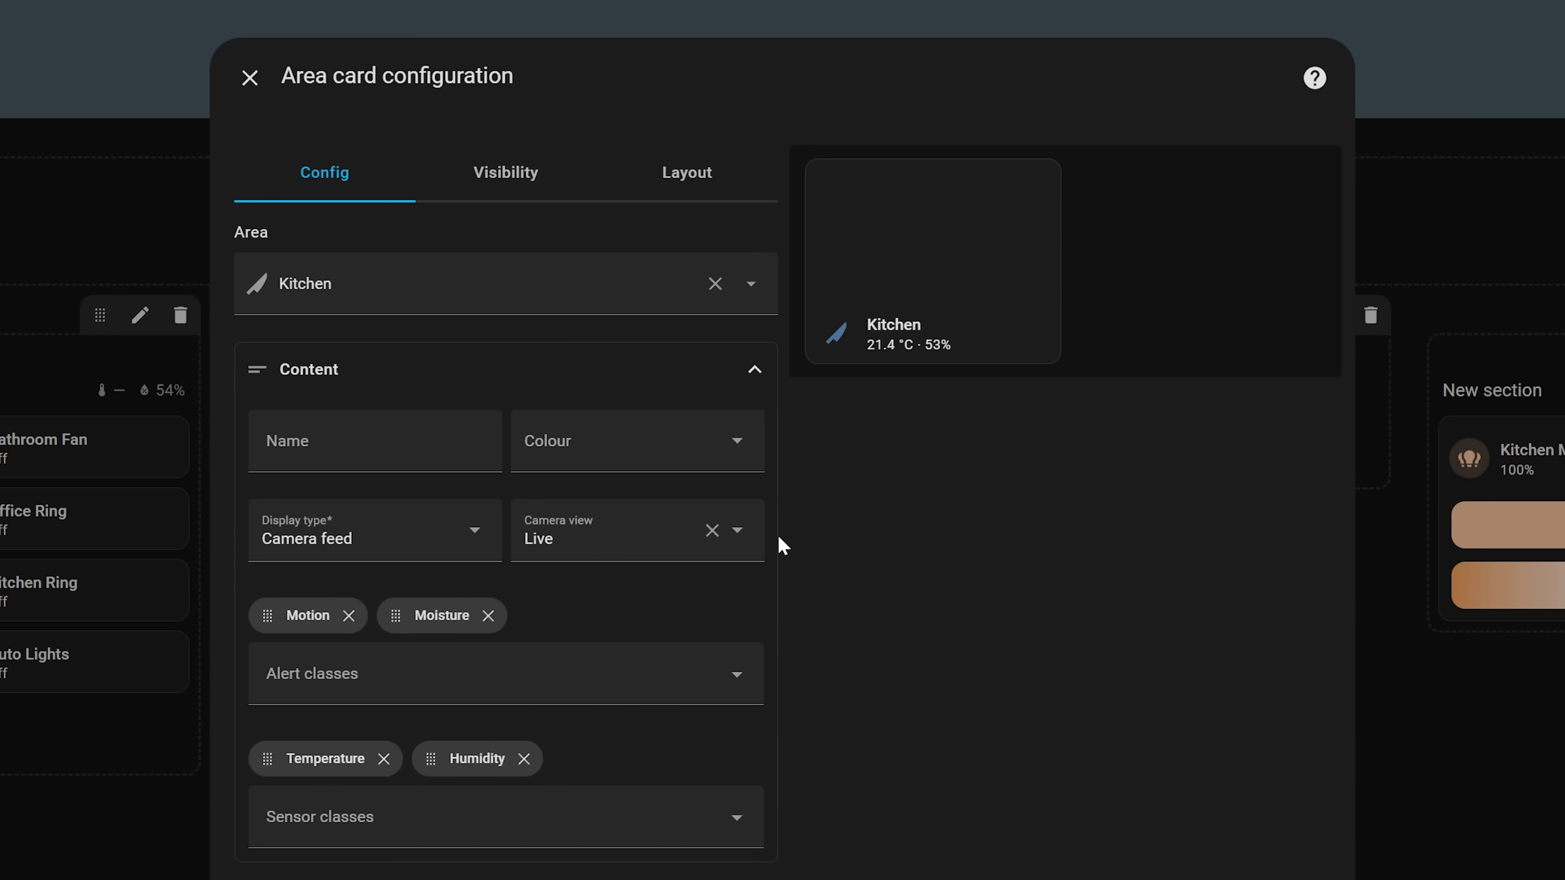
click(737, 543)
click(629, 597)
click(387, 542)
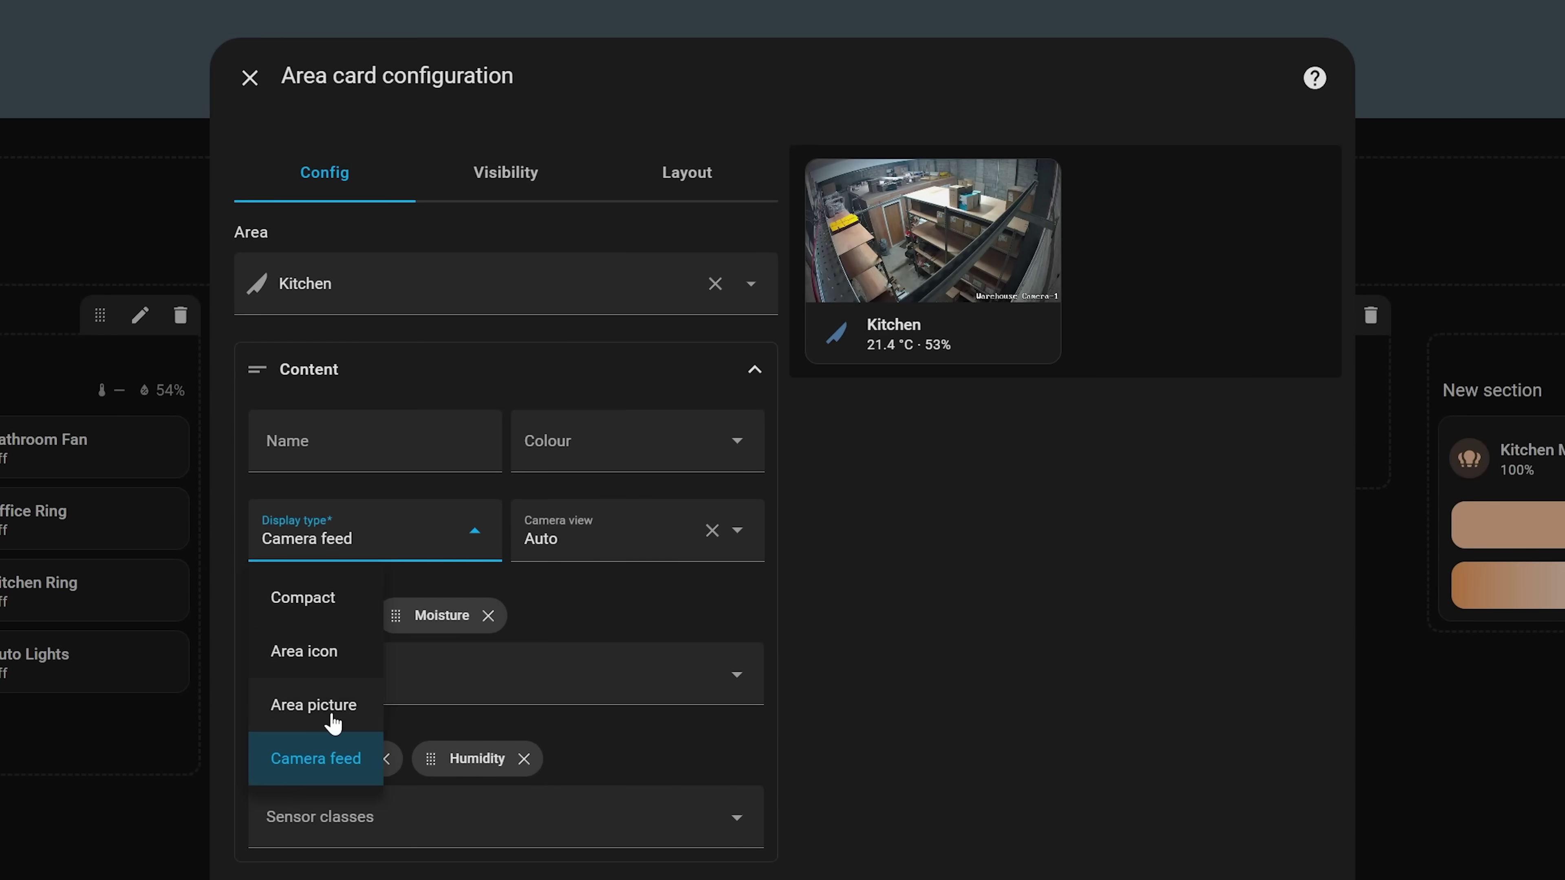
click(321, 705)
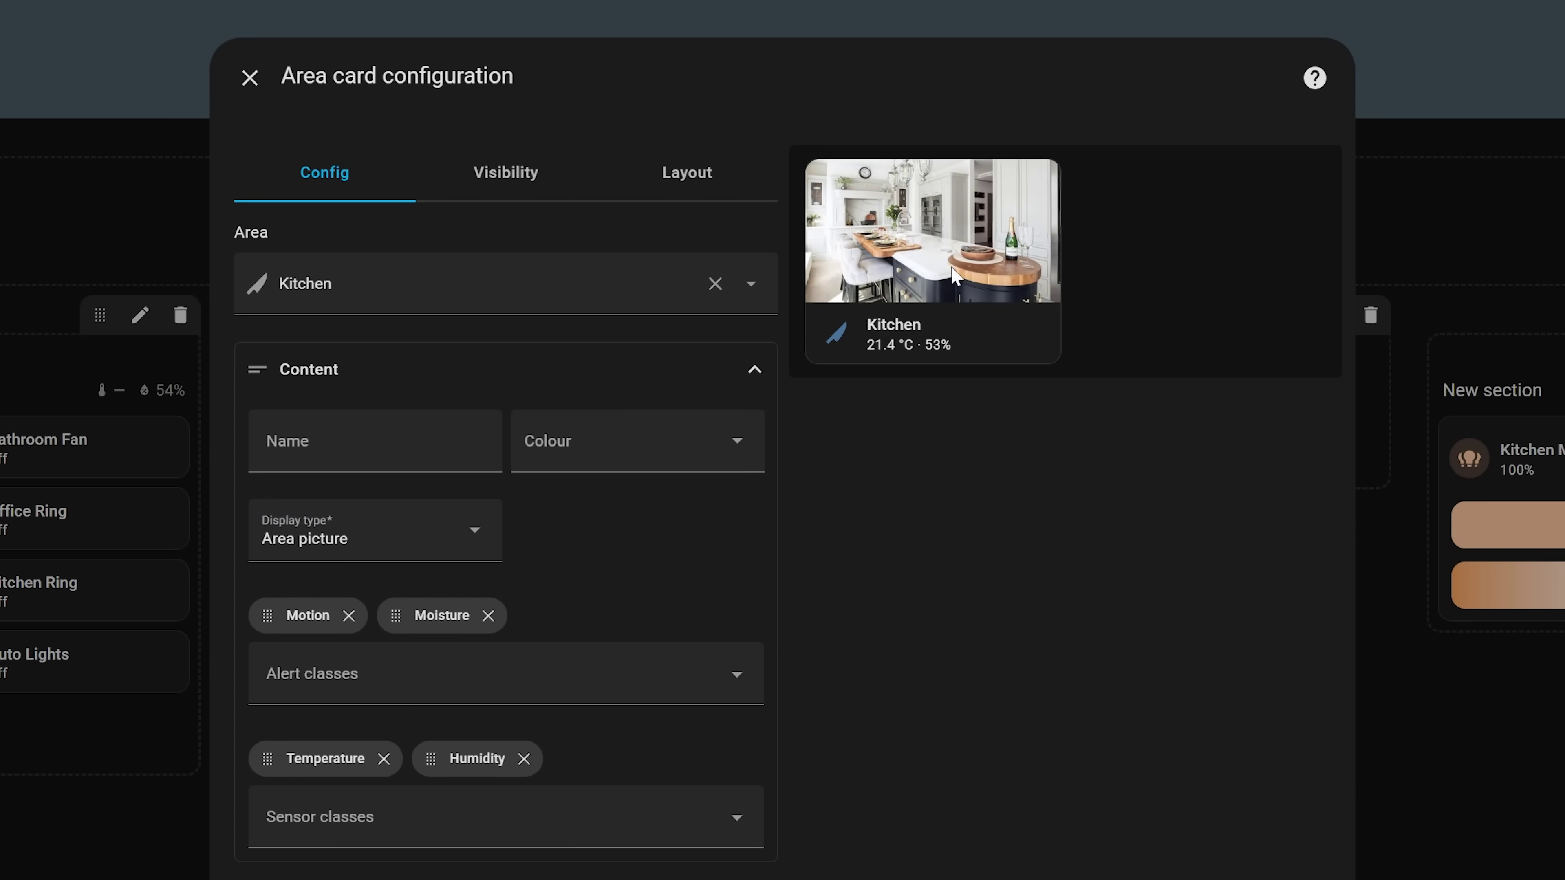
Reduce the card's alert classes to Motion only.
click(349, 616)
click(349, 615)
click(354, 629)
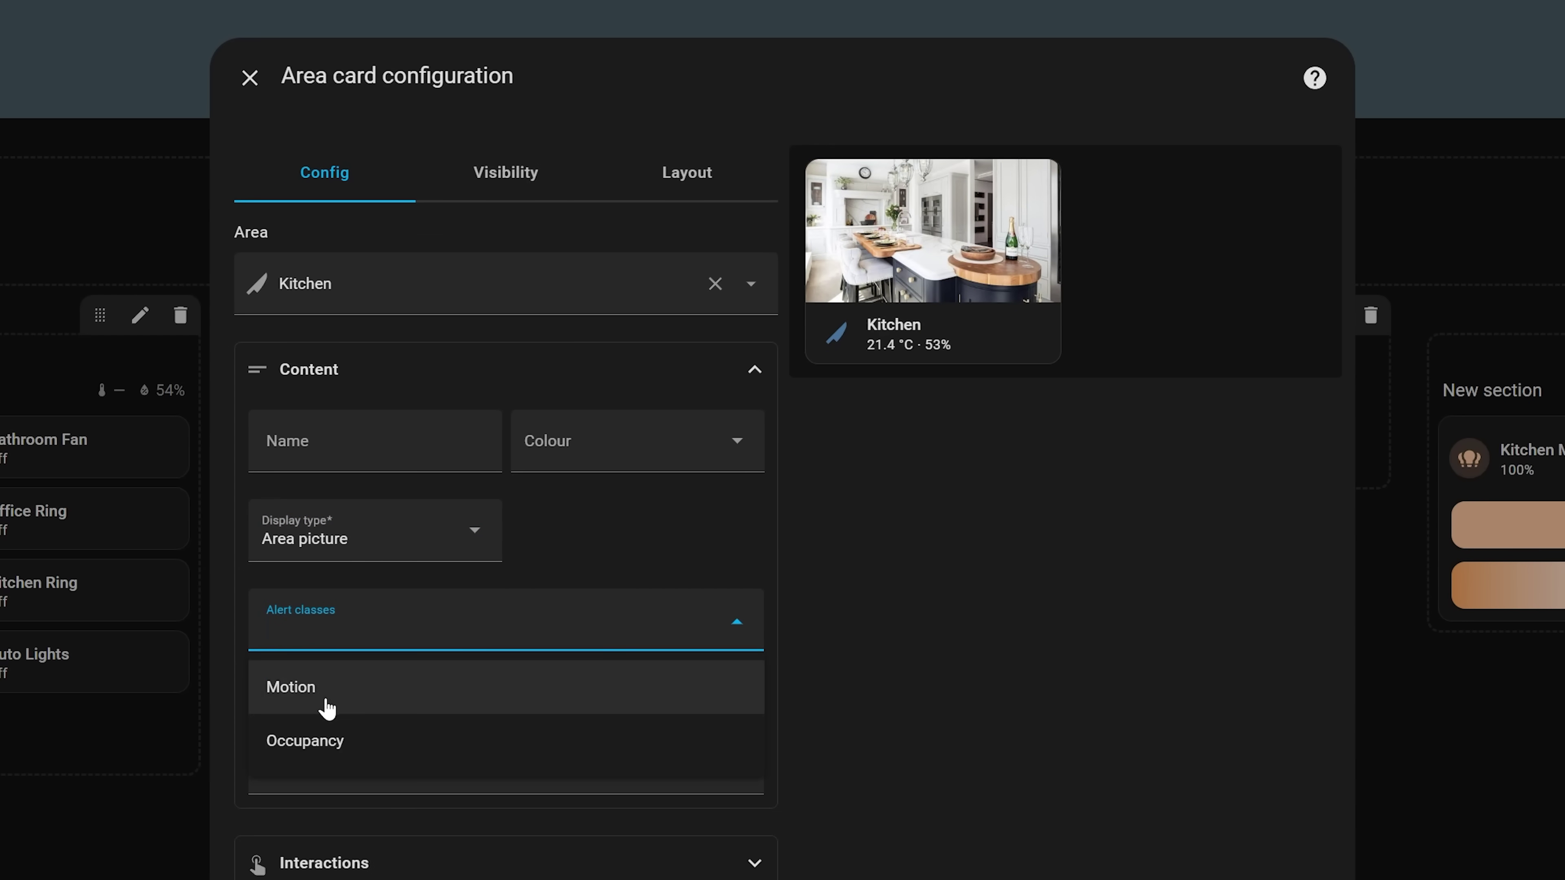
click(327, 709)
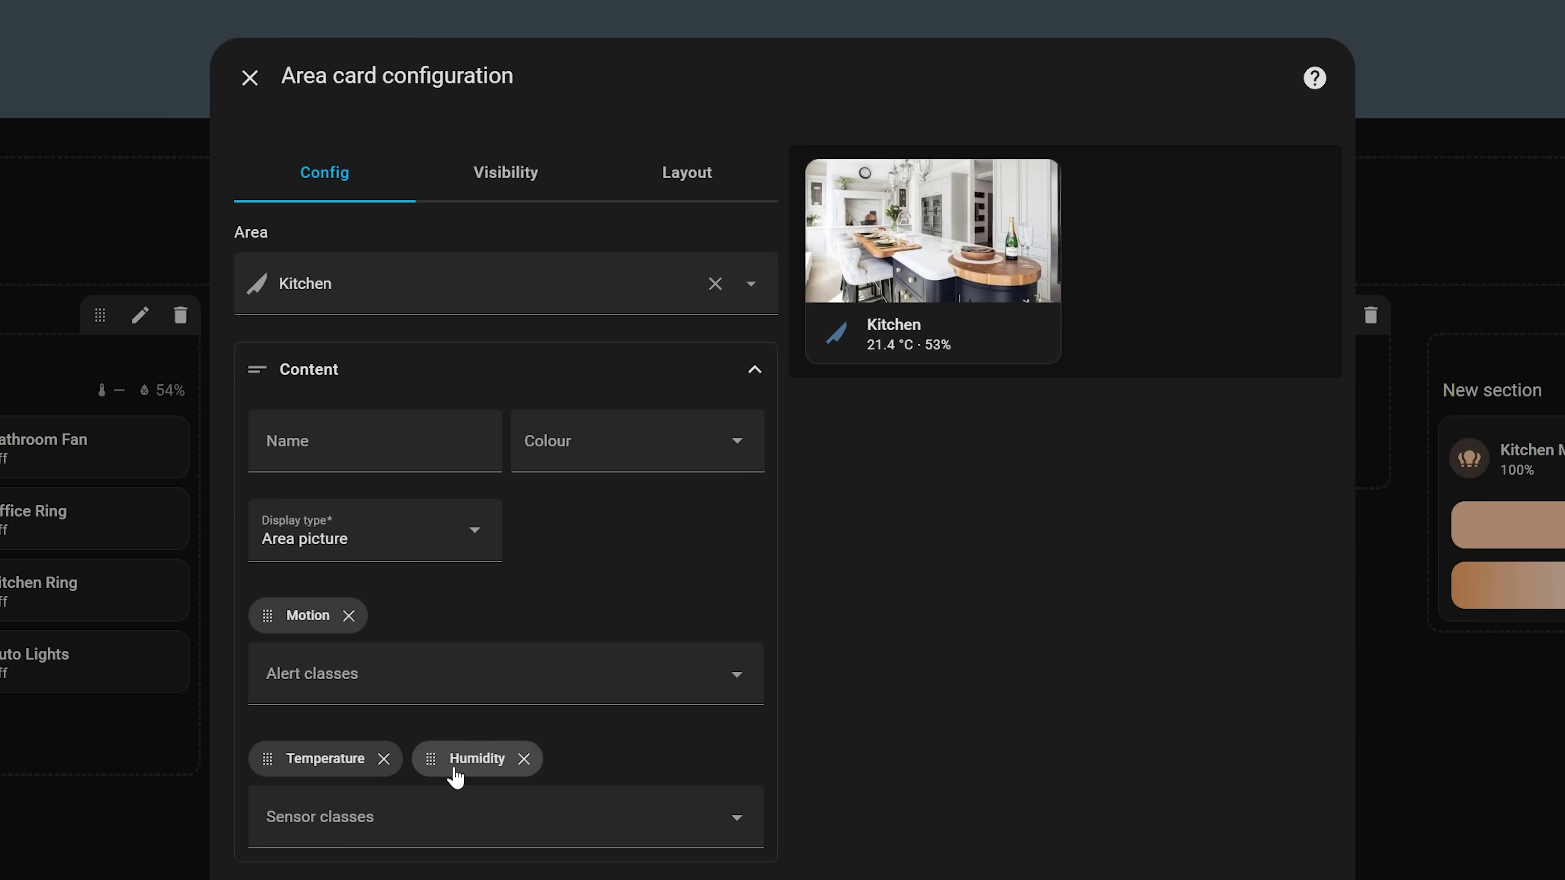
Replace Humidity with Carbon dioxide in the card's sensor classes.
click(398, 688)
click(364, 700)
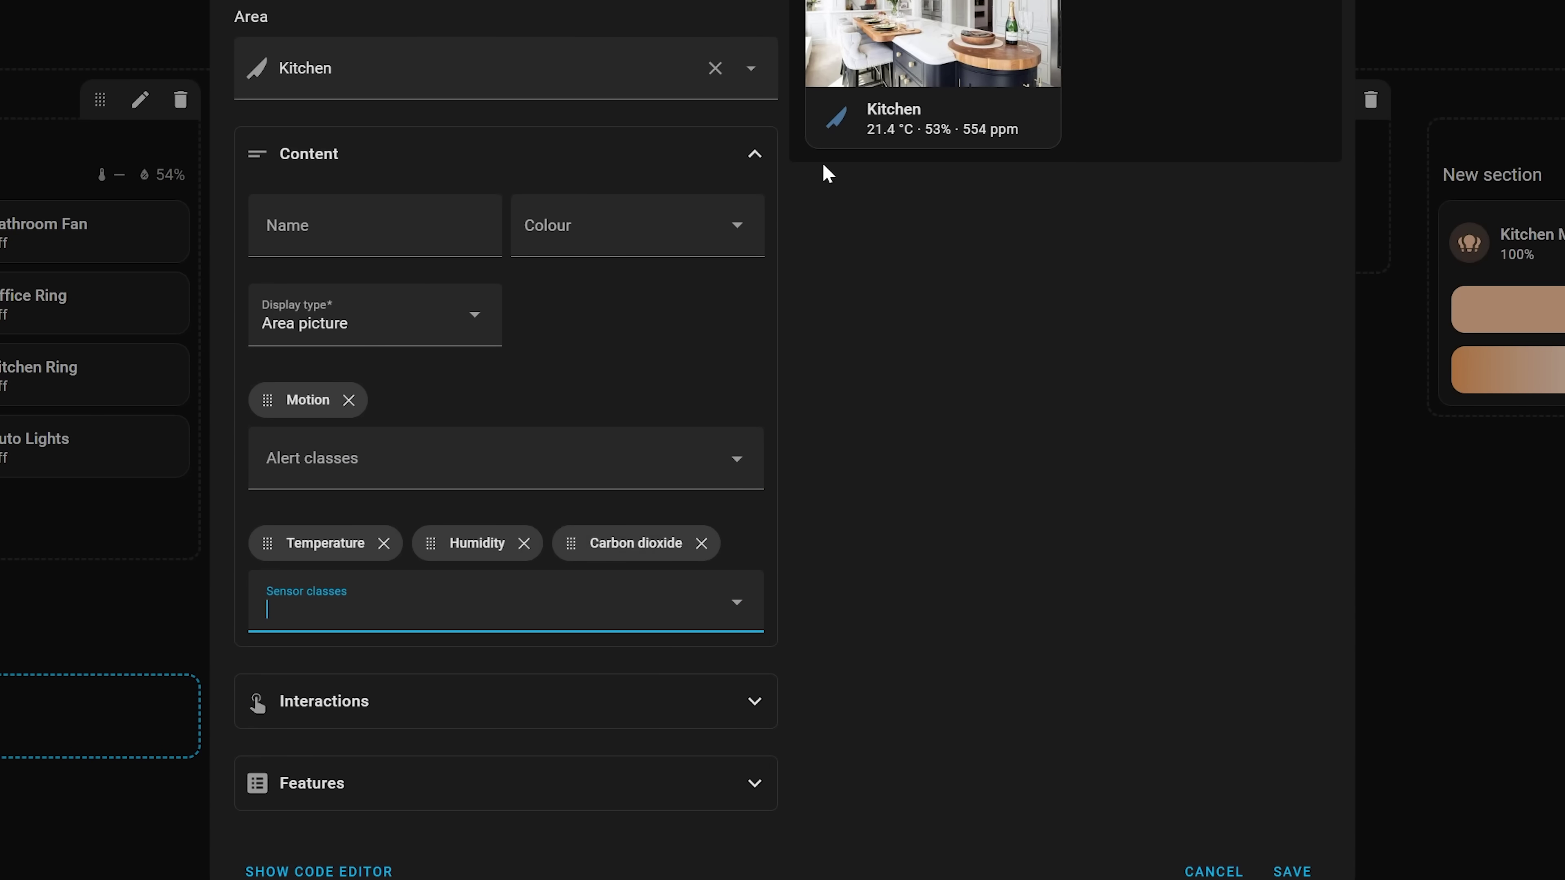
click(522, 546)
drag(427, 552, 577, 530)
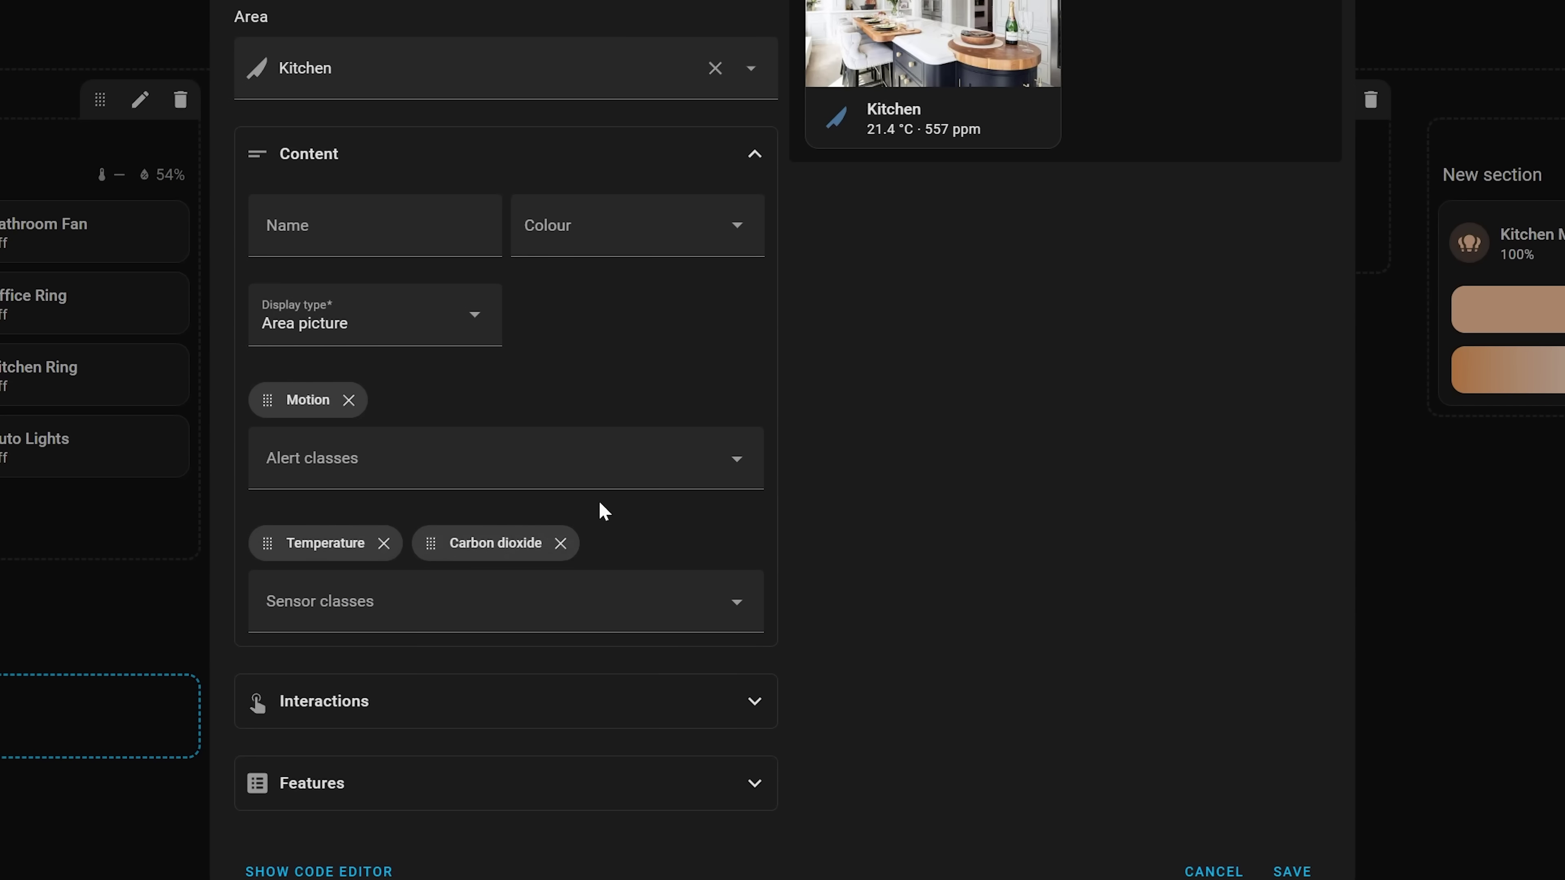
Browse the interaction Navigation path options, then expand the Features section.
scroll(500, 617, down, 3)
click(499, 624)
click(724, 607)
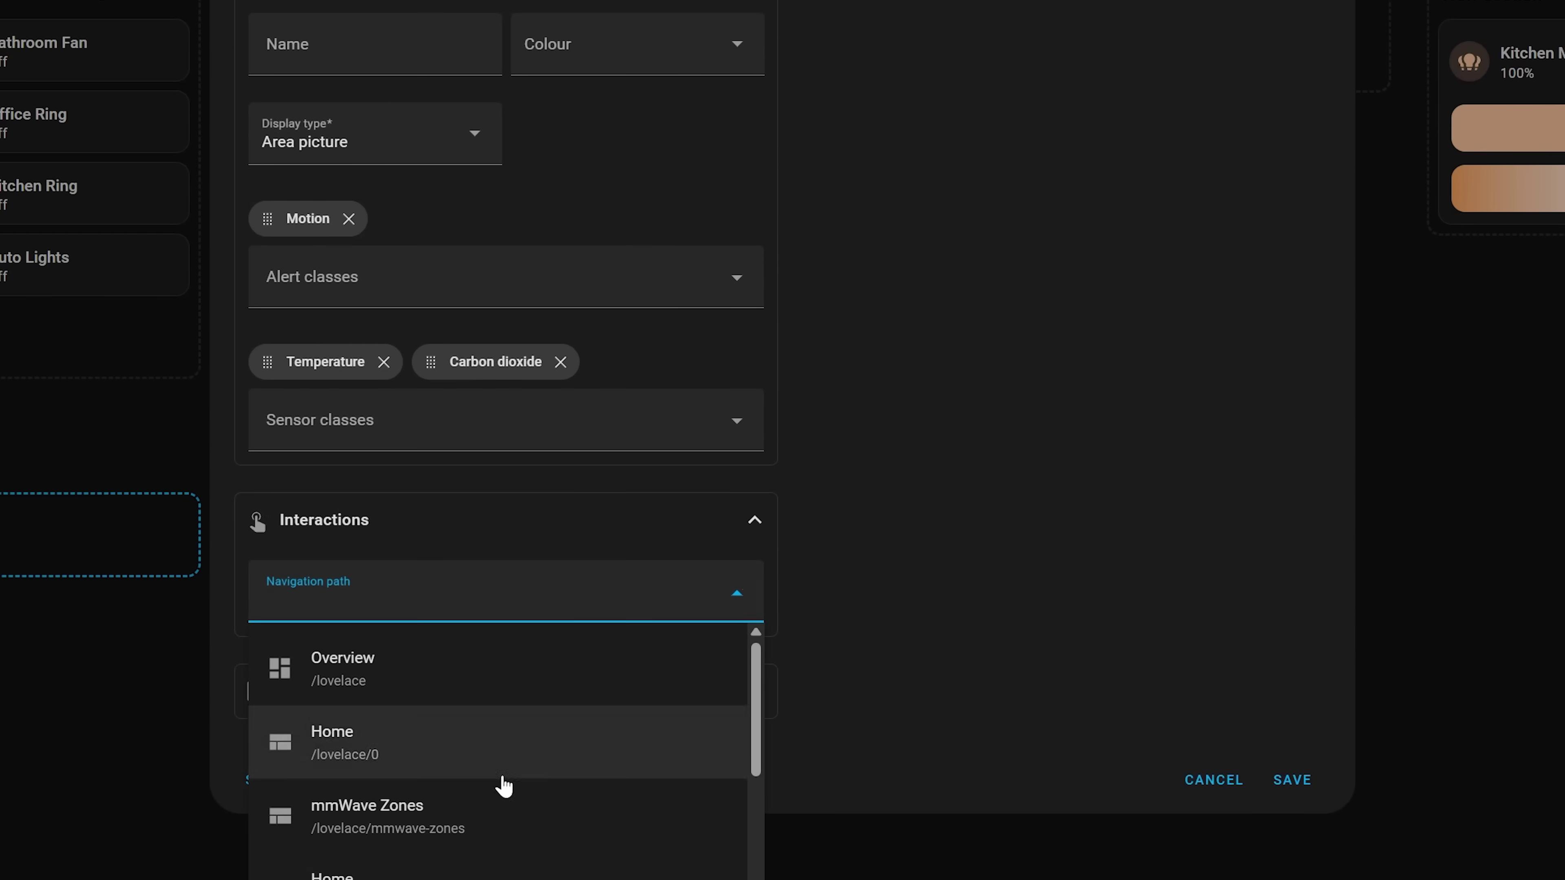
scroll(516, 829, down, 10)
scroll(511, 839, down, 10)
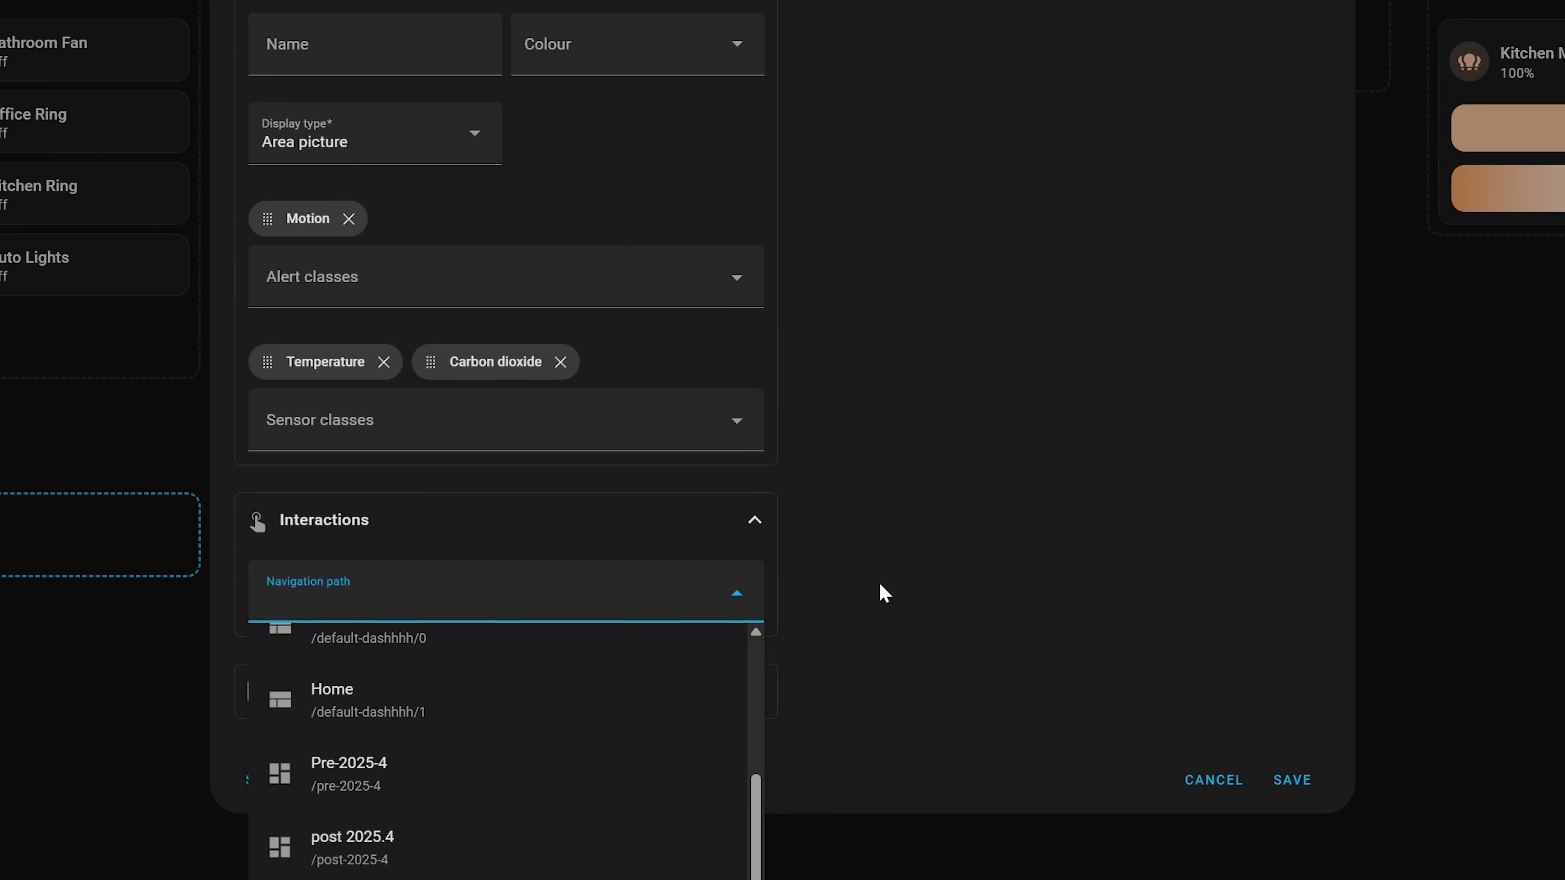
key(Escape)
click(680, 689)
scroll(674, 671, down, 4)
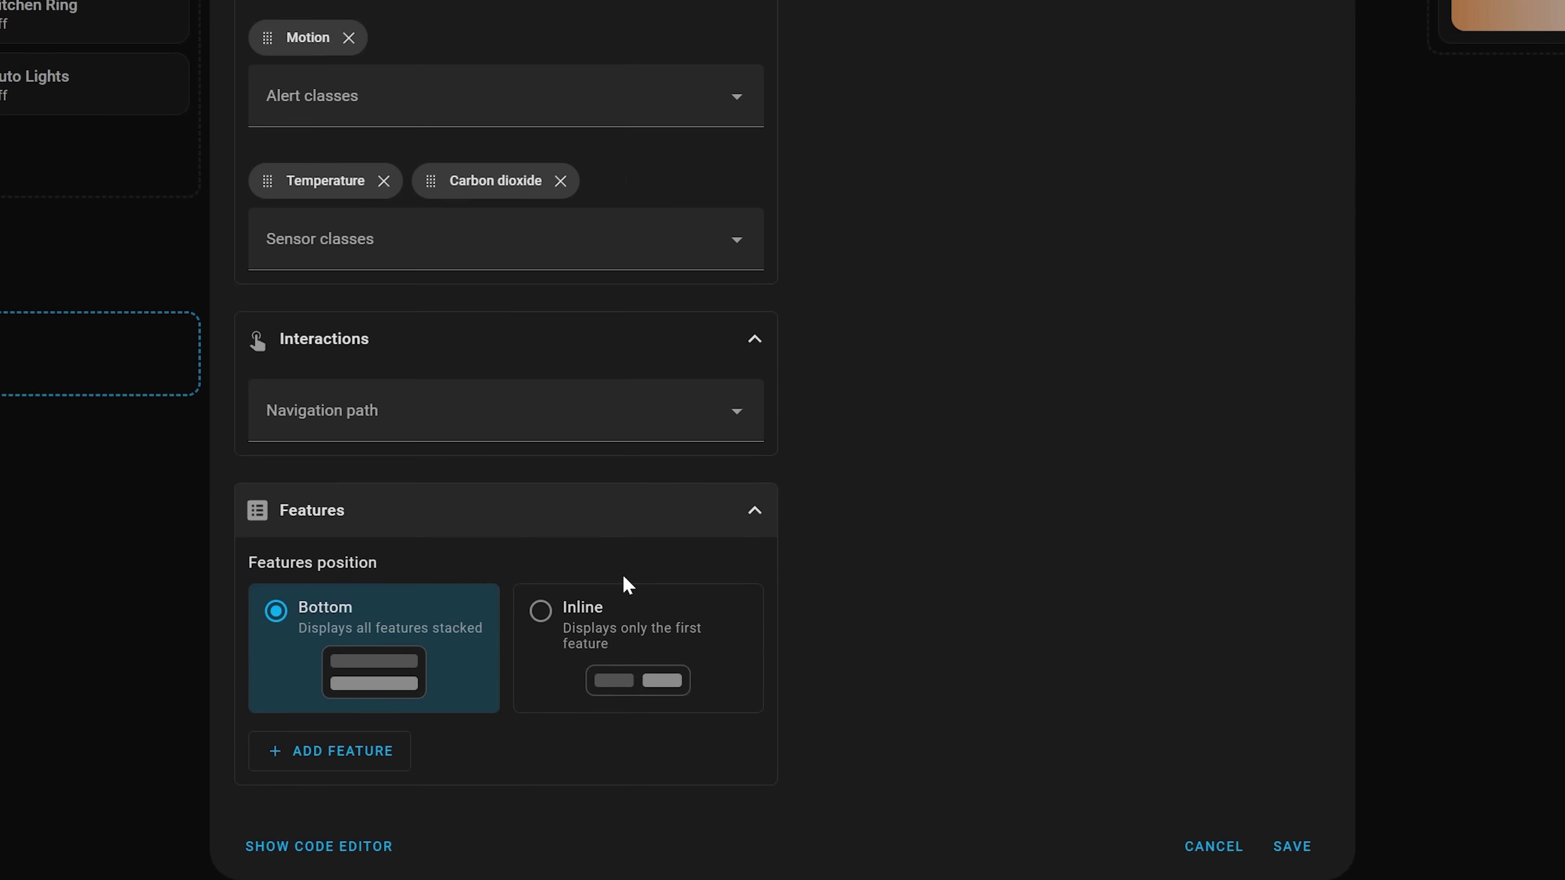
Add the Area controls feature, keep features at Bottom after trying Inline, and edit it.
click(568, 553)
click(377, 549)
click(331, 680)
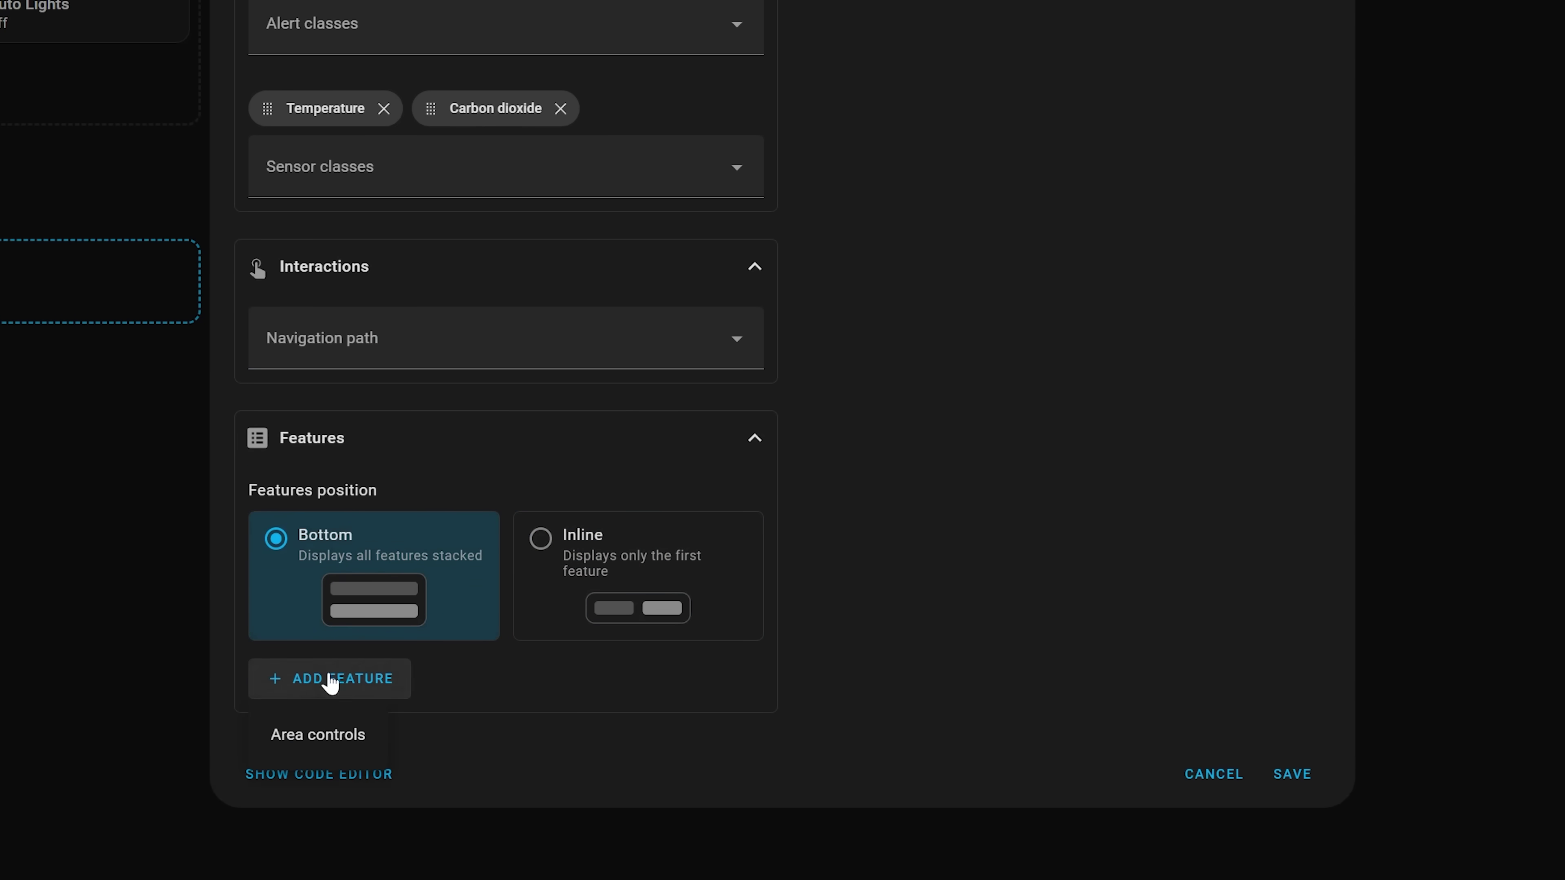
click(352, 743)
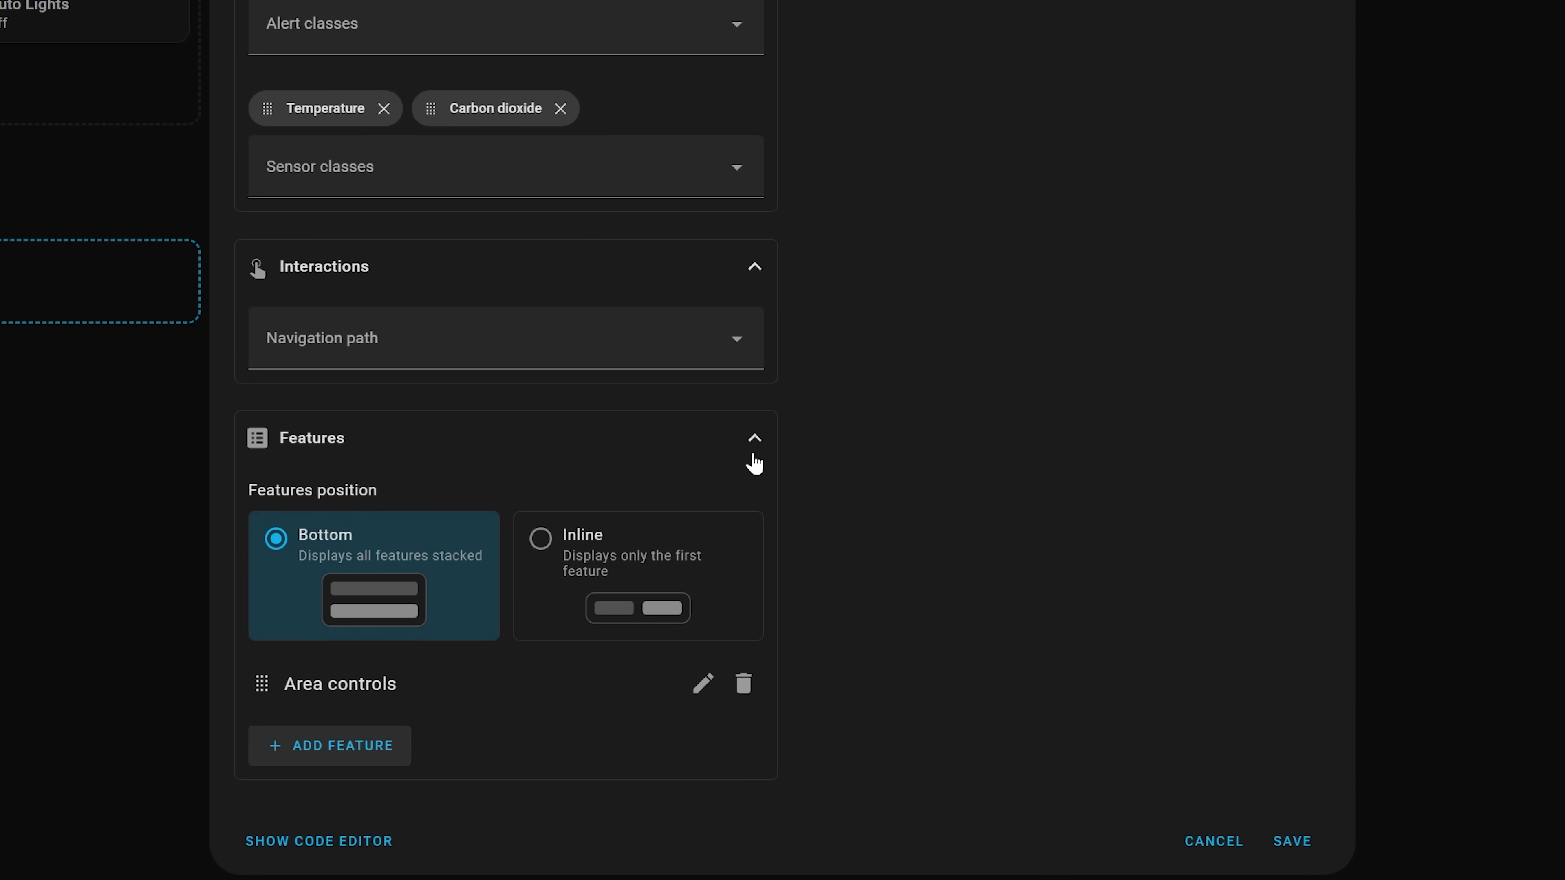
click(609, 547)
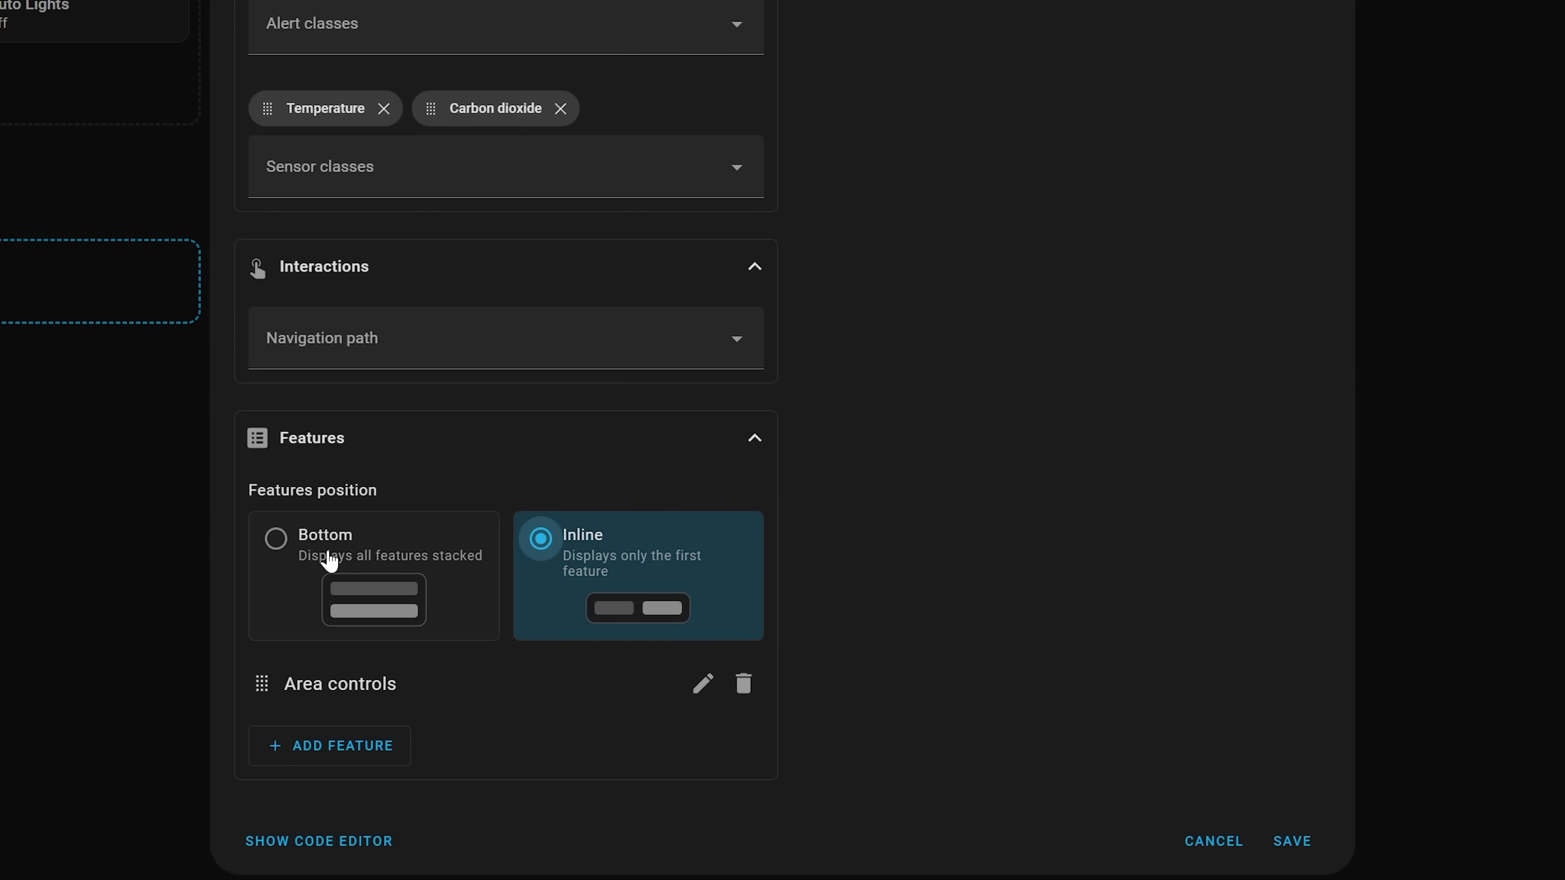
click(330, 562)
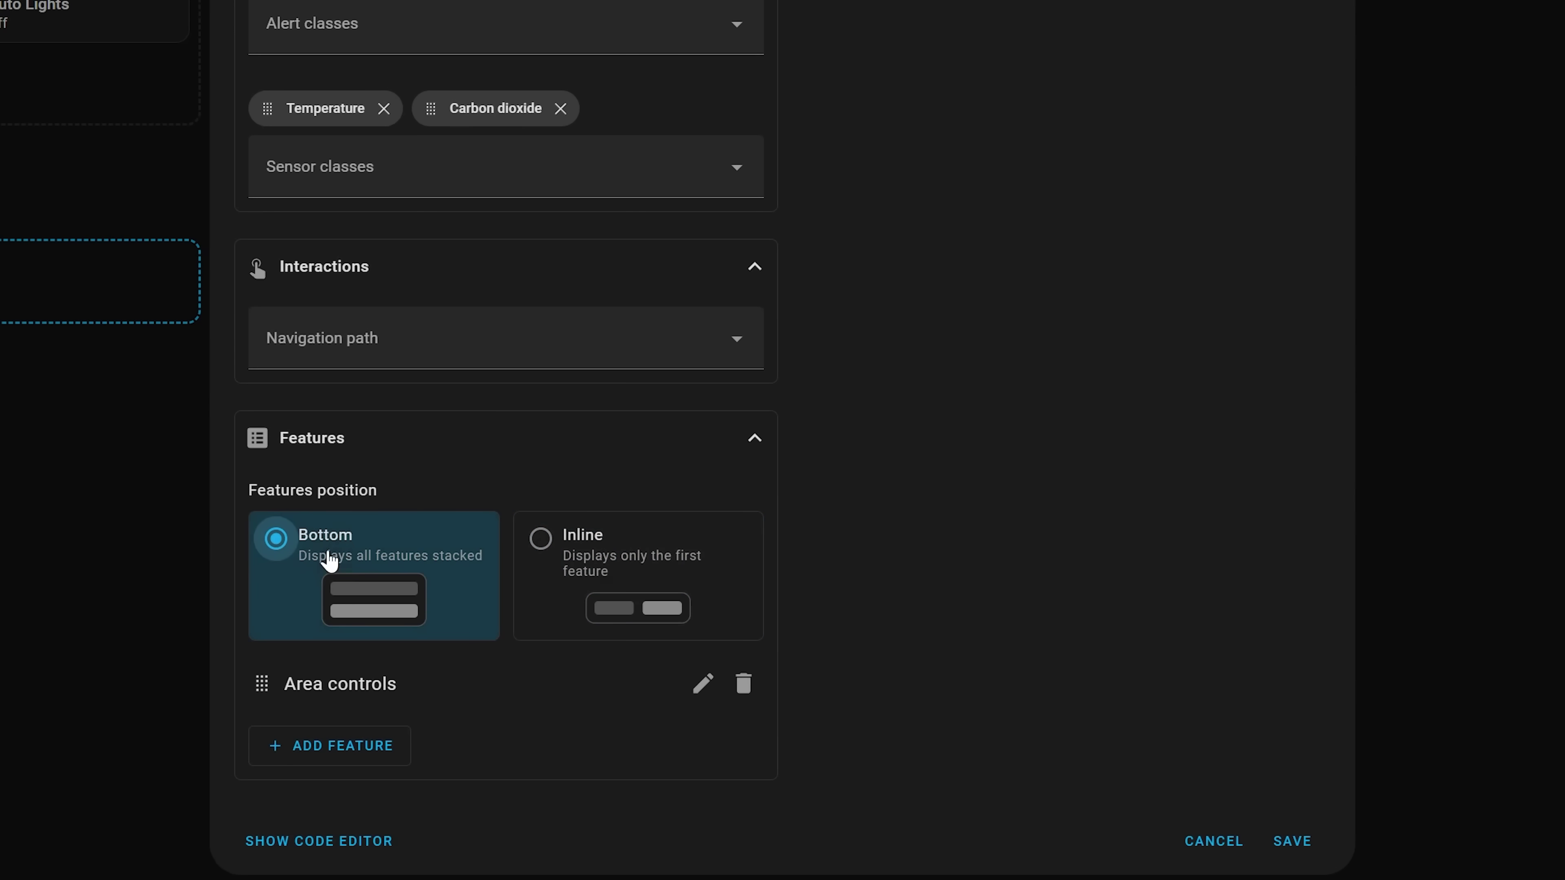
click(703, 686)
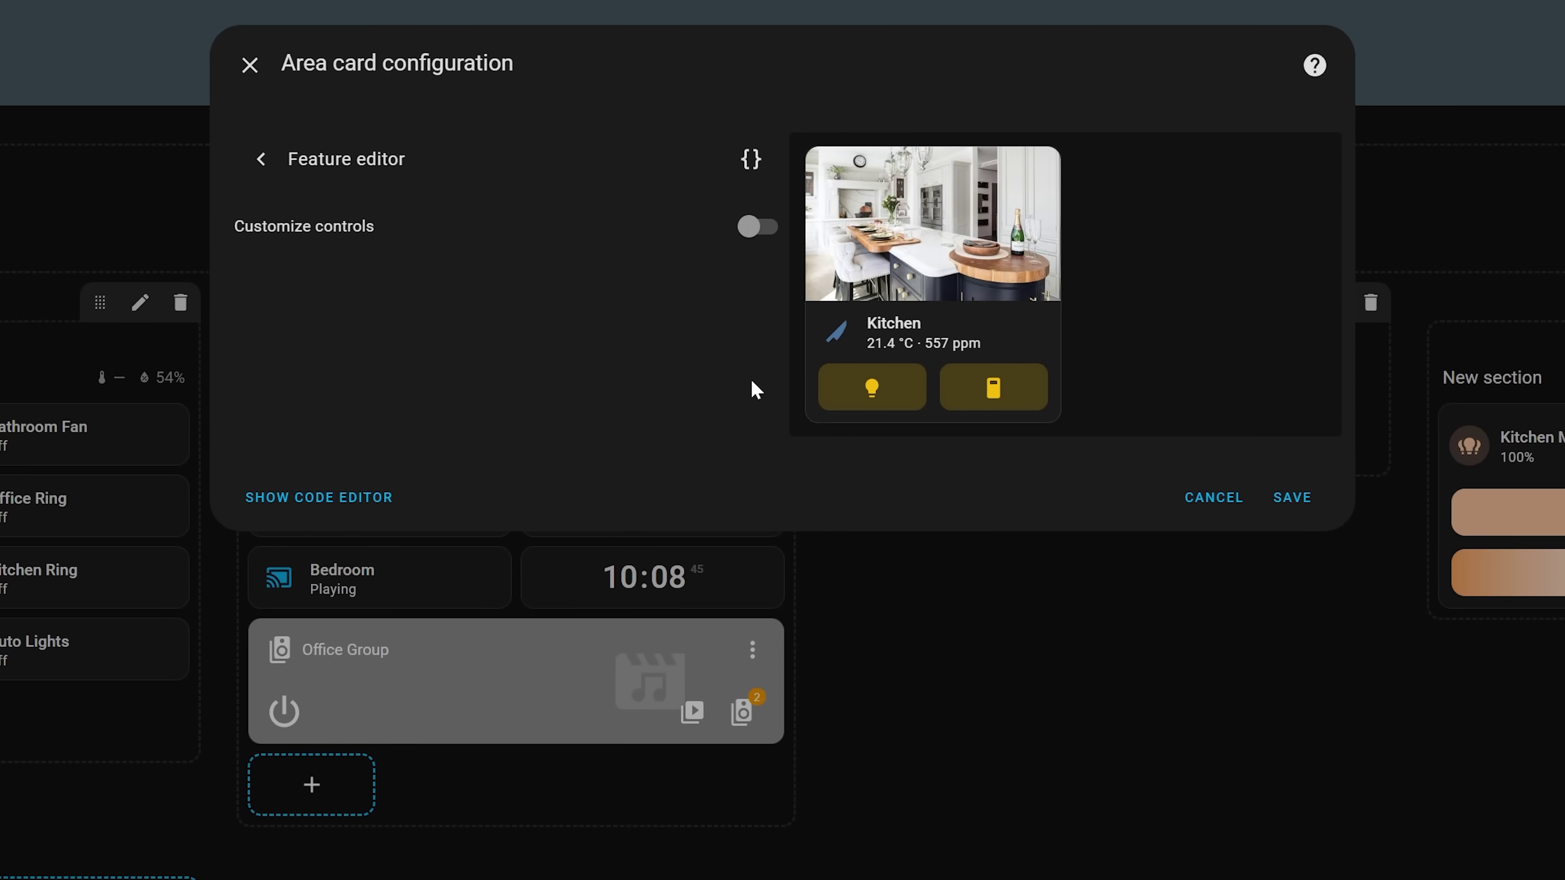
Enable Customize controls and set the Area controls to Lights and Switches.
click(747, 240)
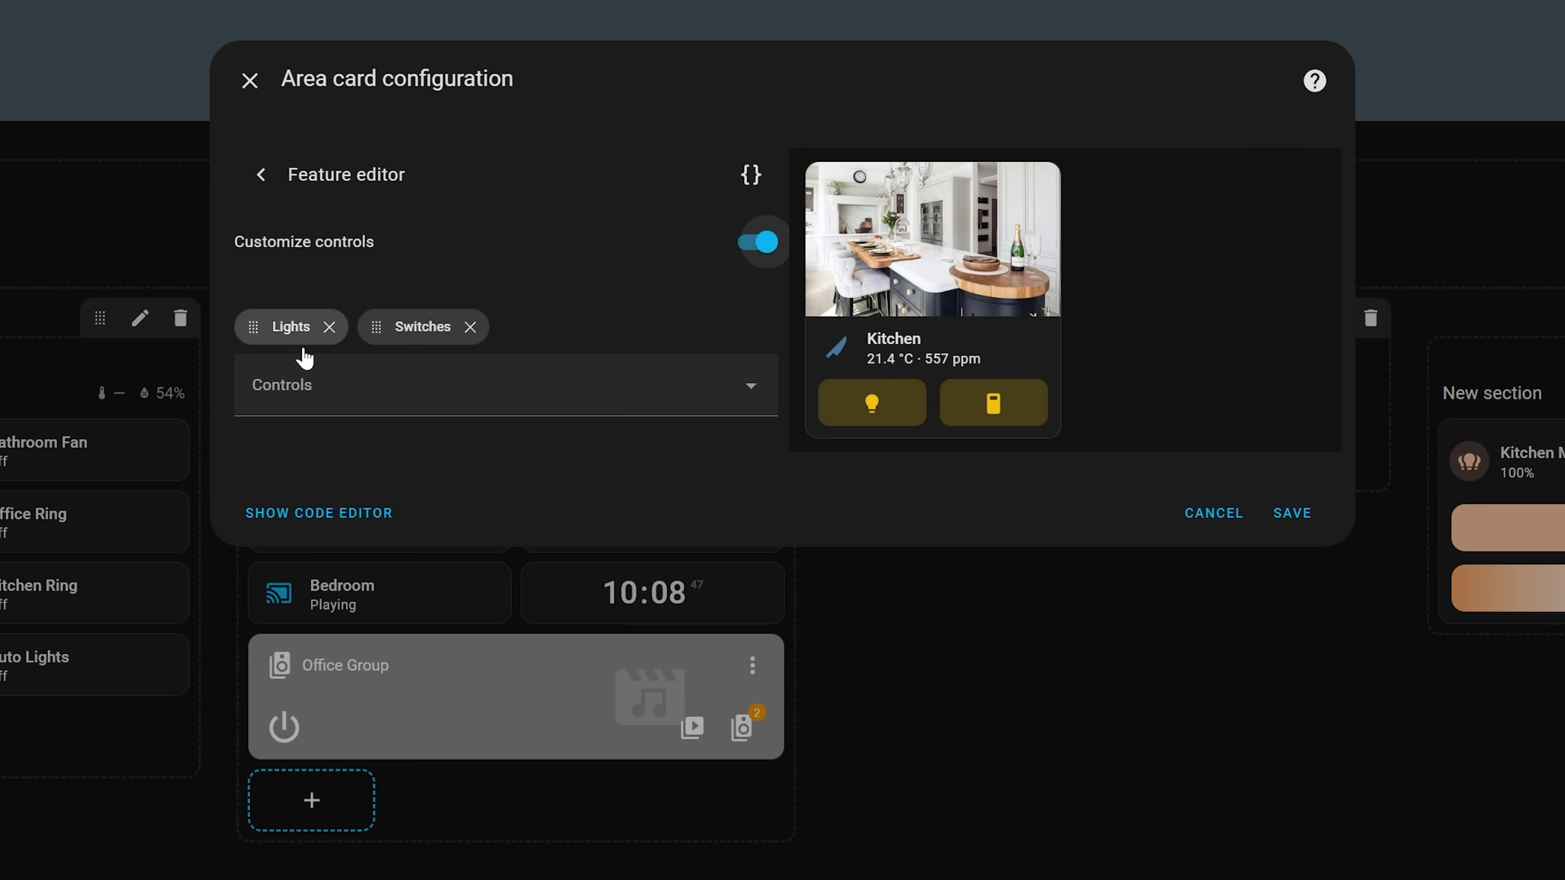
click(302, 385)
click(470, 327)
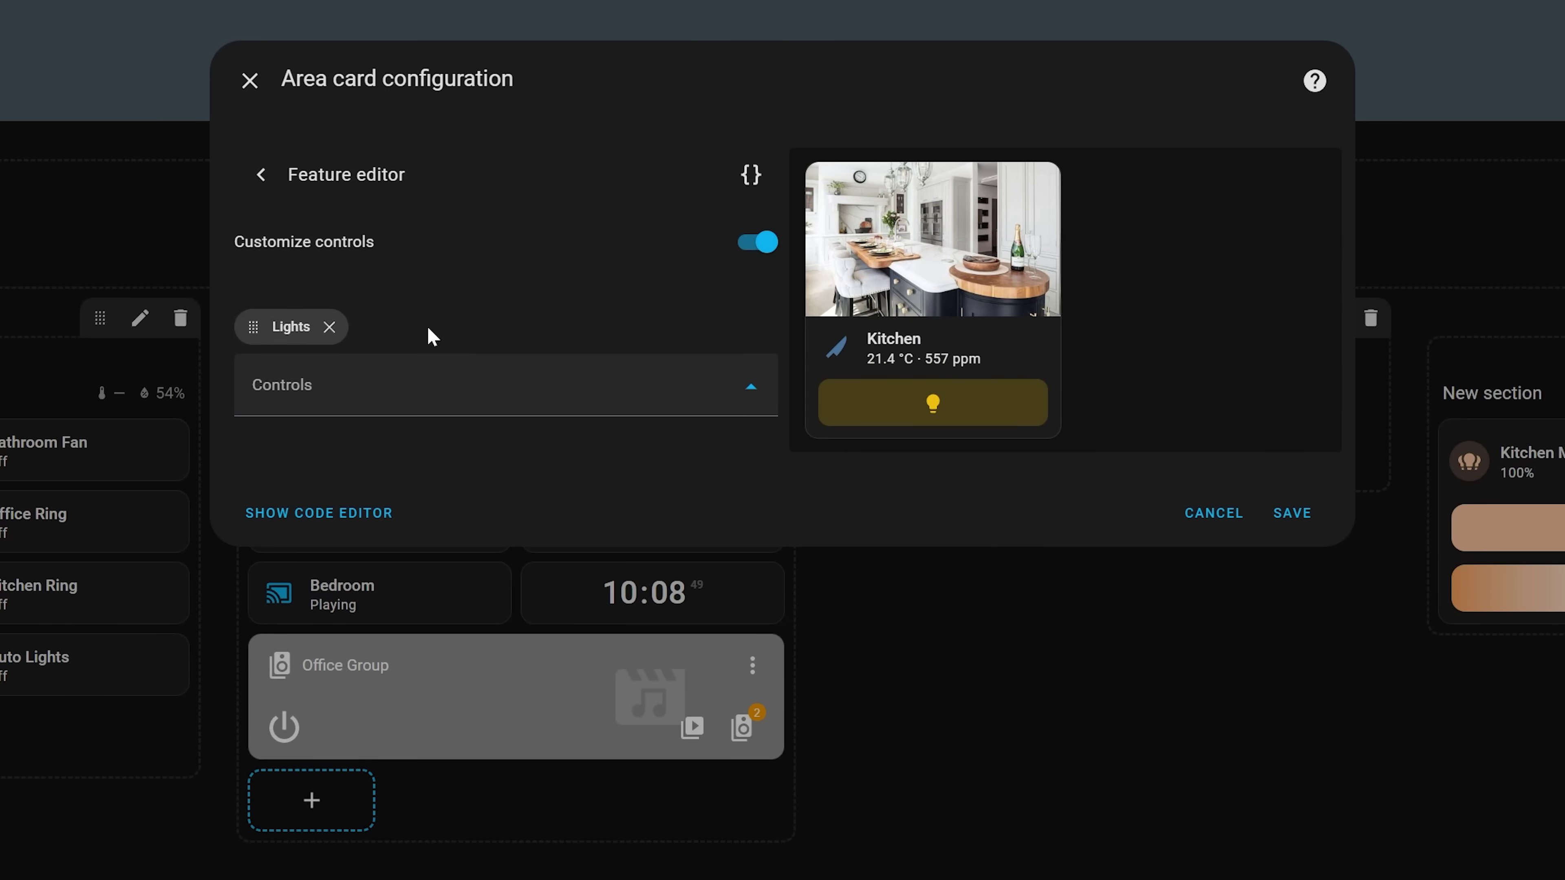
click(329, 327)
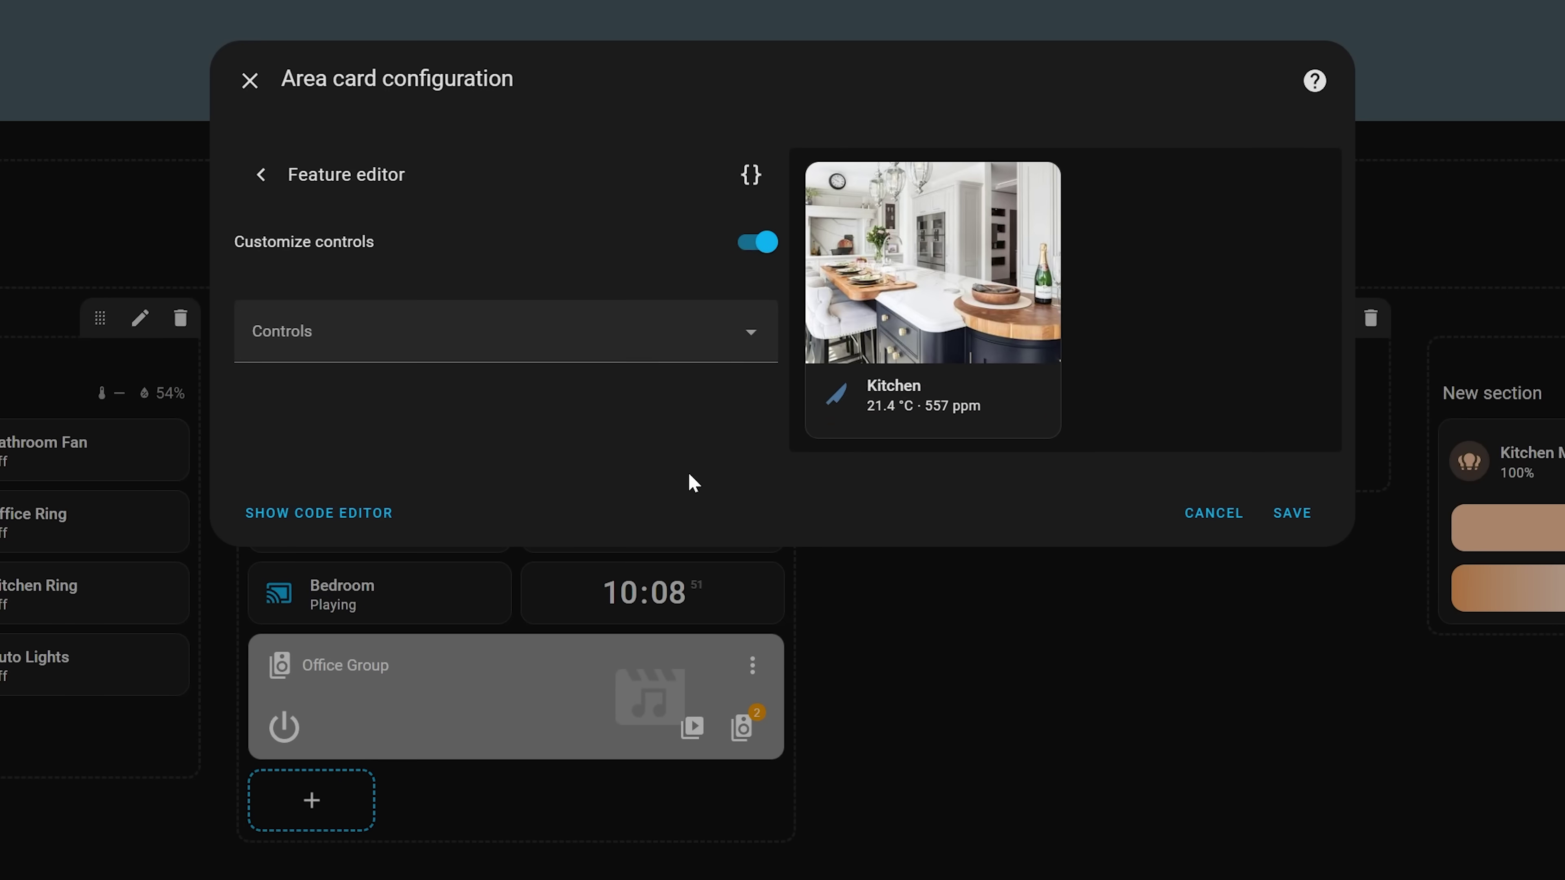
click(733, 346)
click(335, 407)
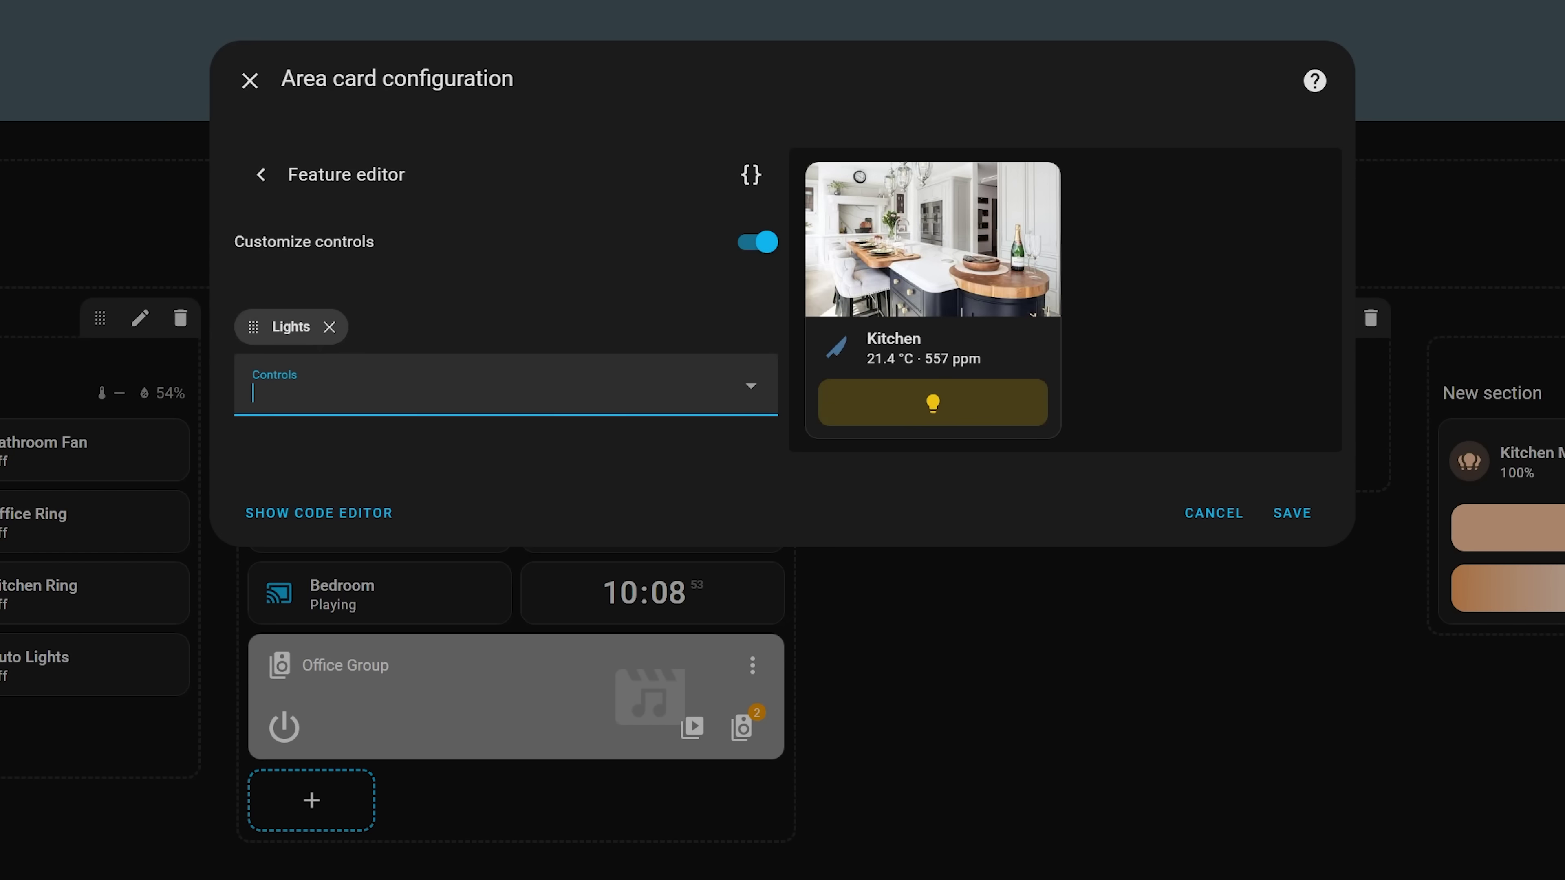
click(388, 456)
drag(377, 342, 407, 329)
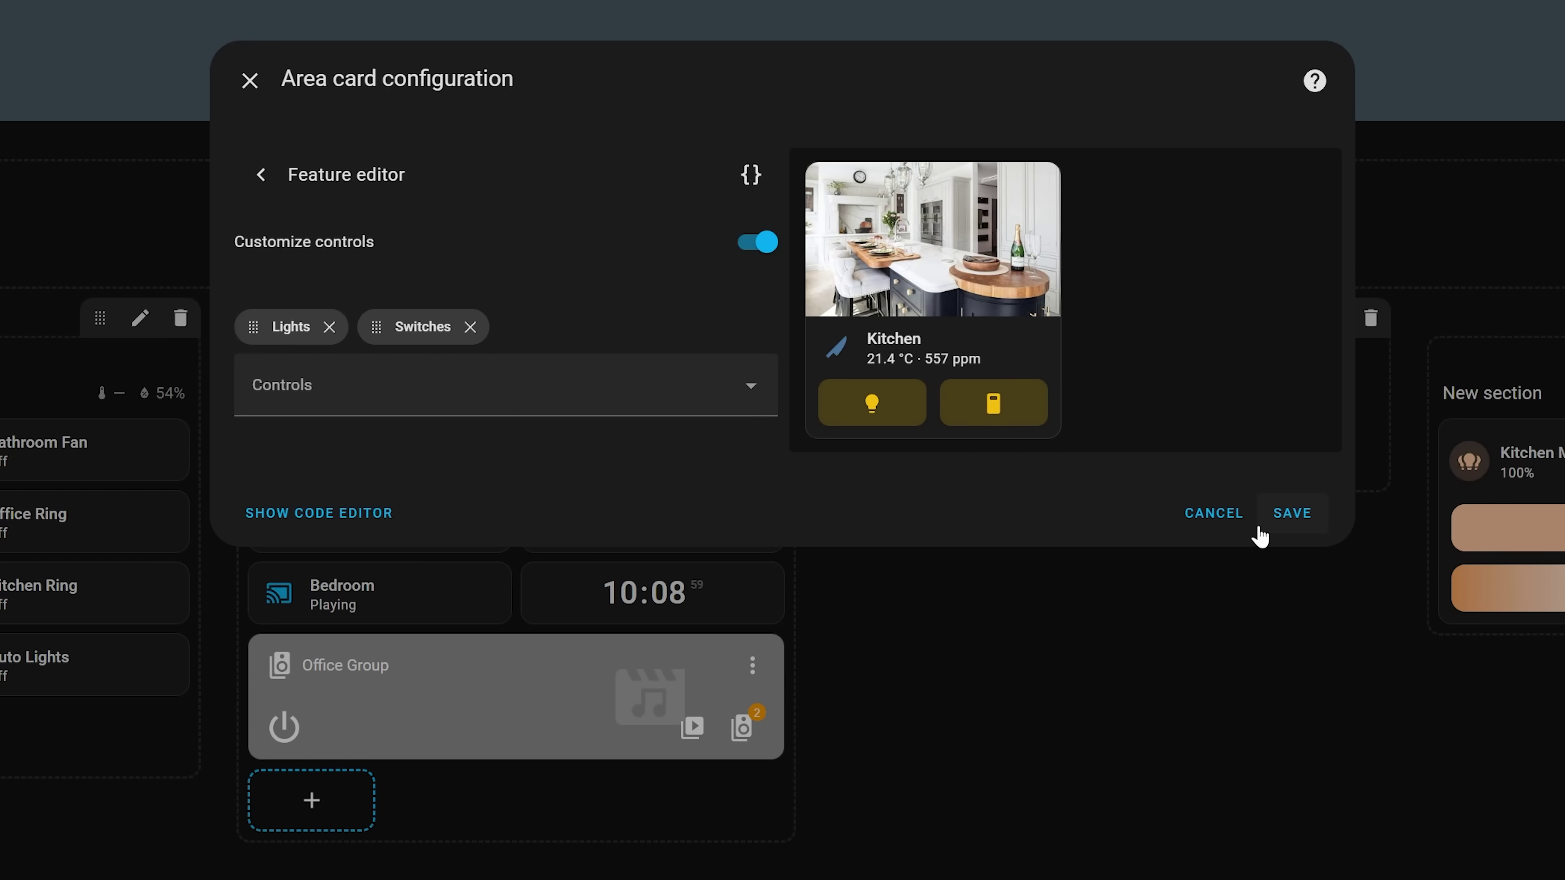
click(262, 179)
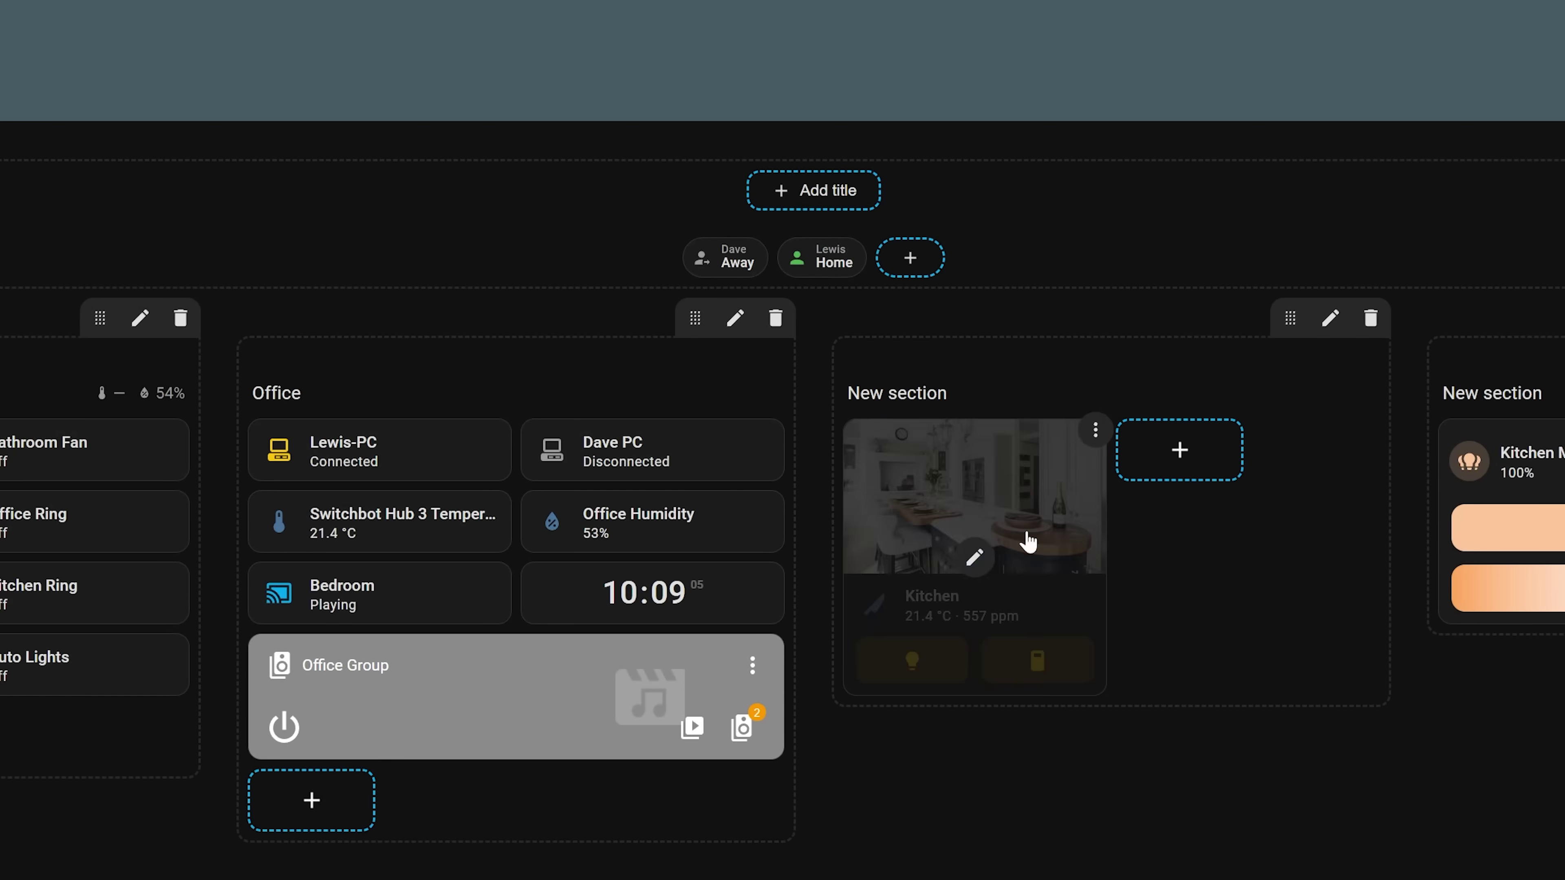
Leave dashboard edit mode and toggle the Kitchen Main light off and back on from the card.
click(1528, 37)
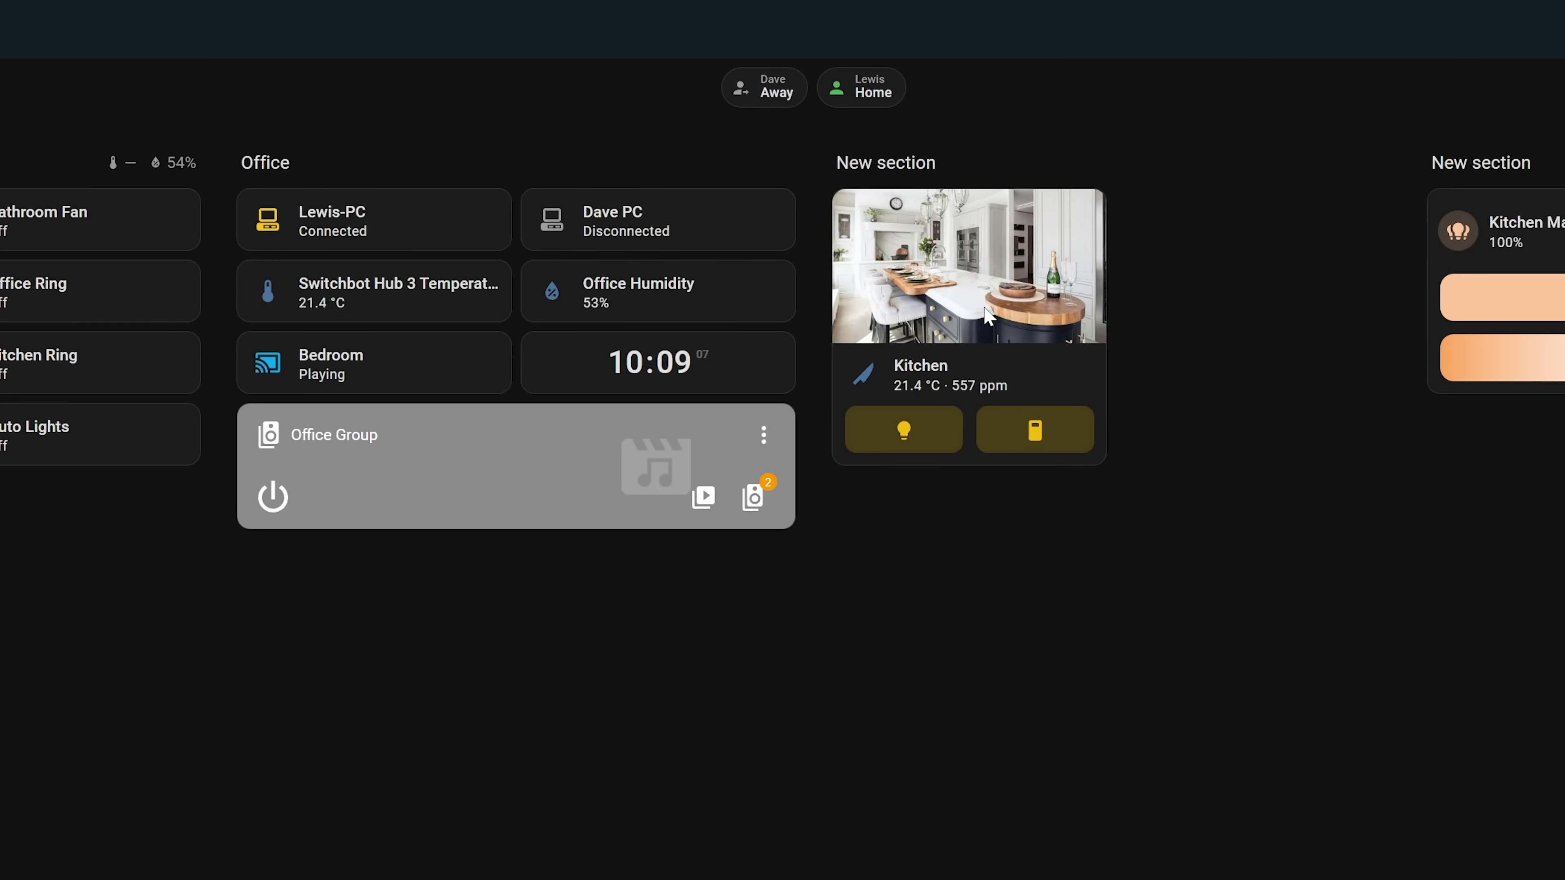
click(942, 450)
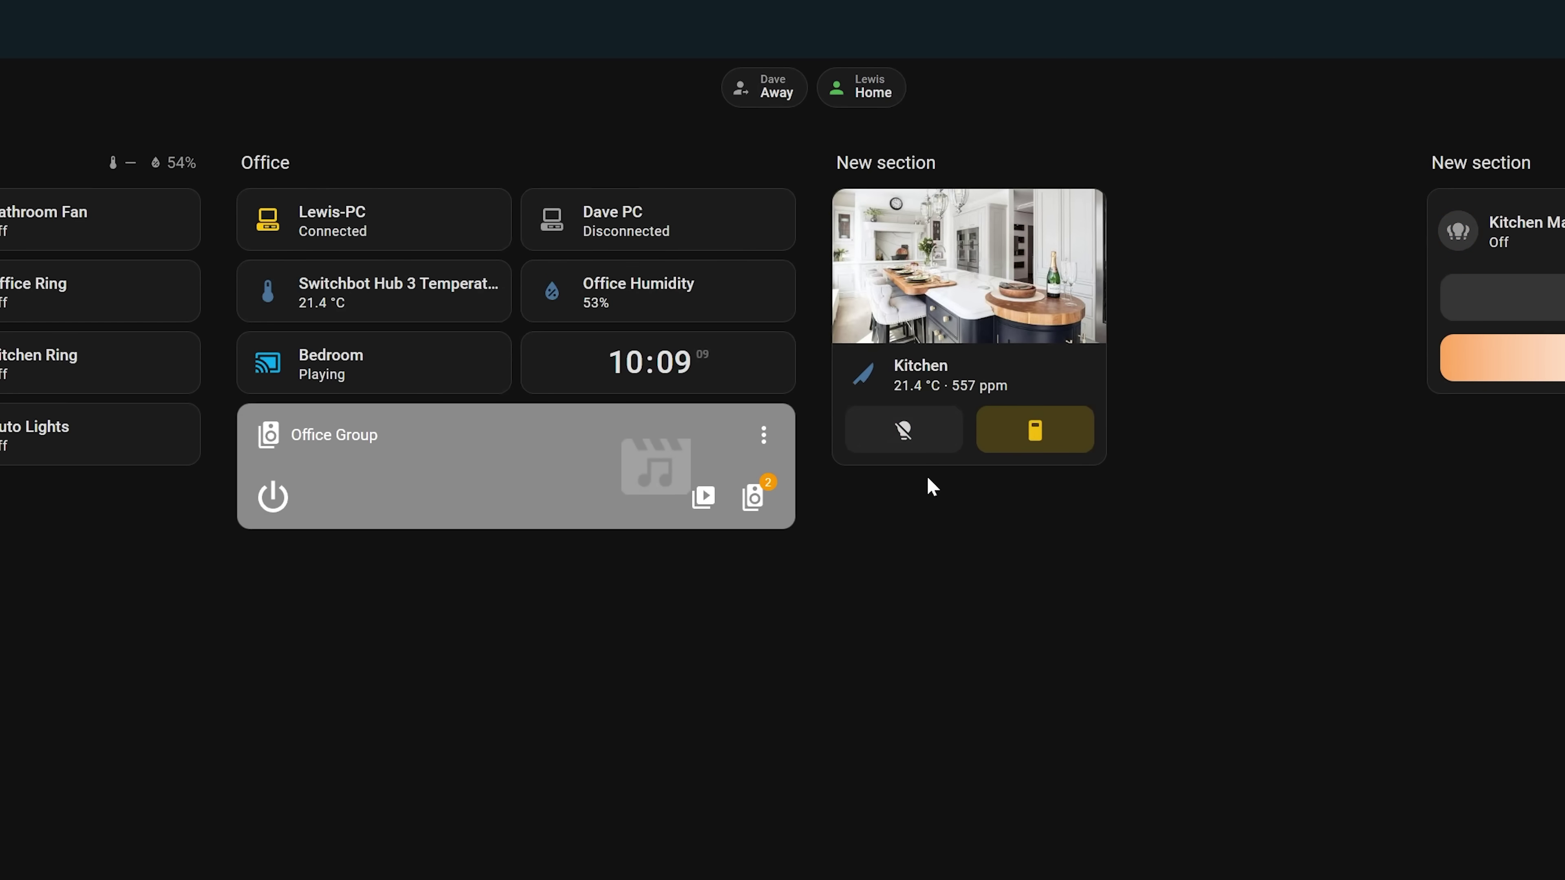
click(893, 453)
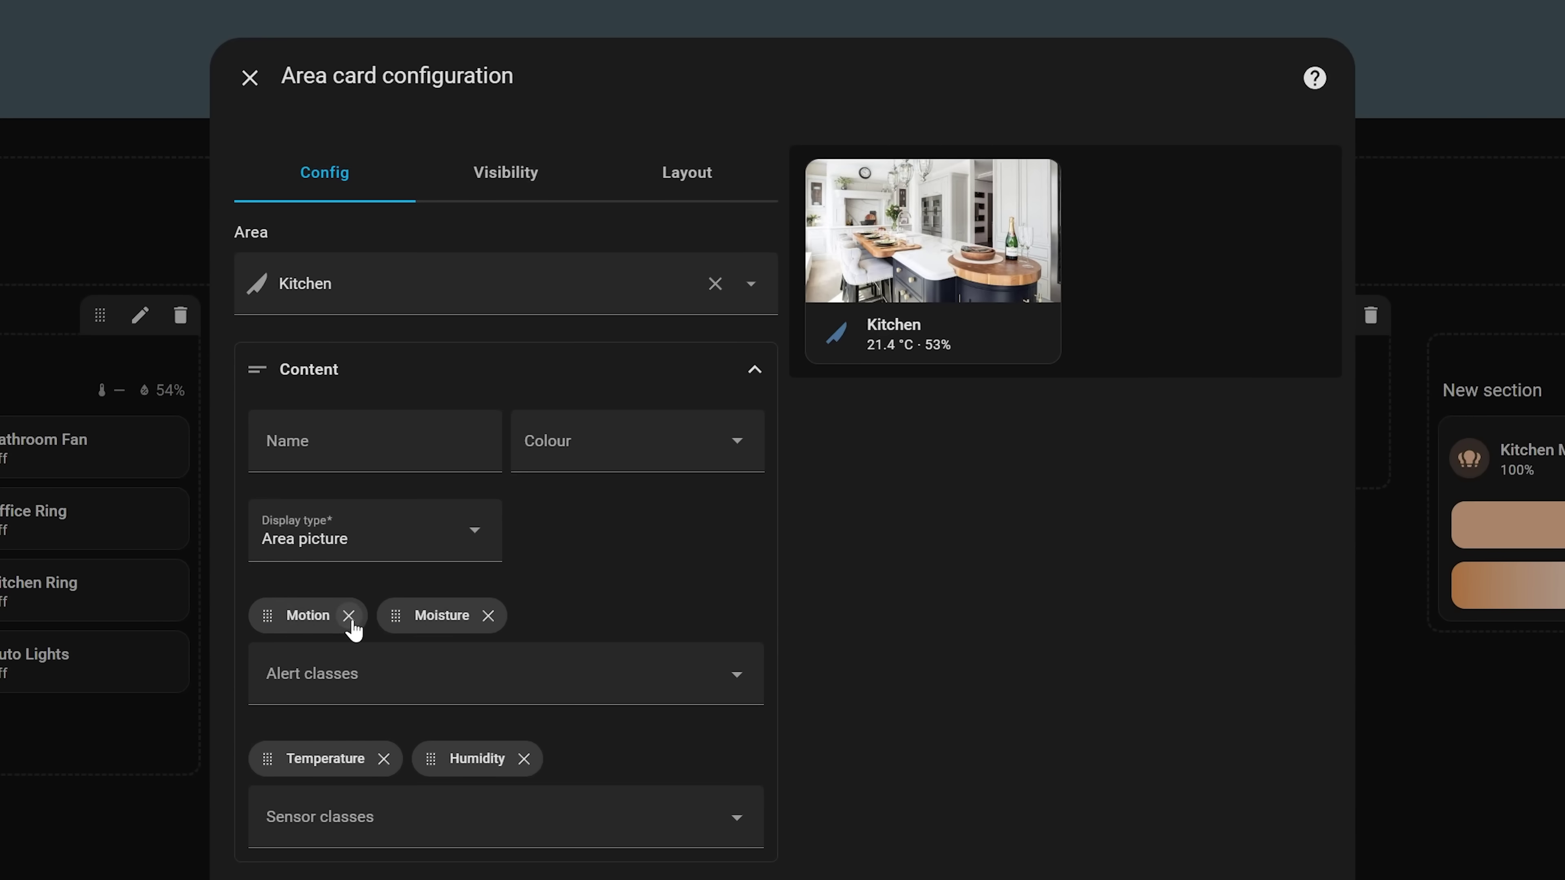
Remove the Motion and Moisture alert classes, re-add Motion, and bring up the display type list.
click(349, 615)
click(359, 615)
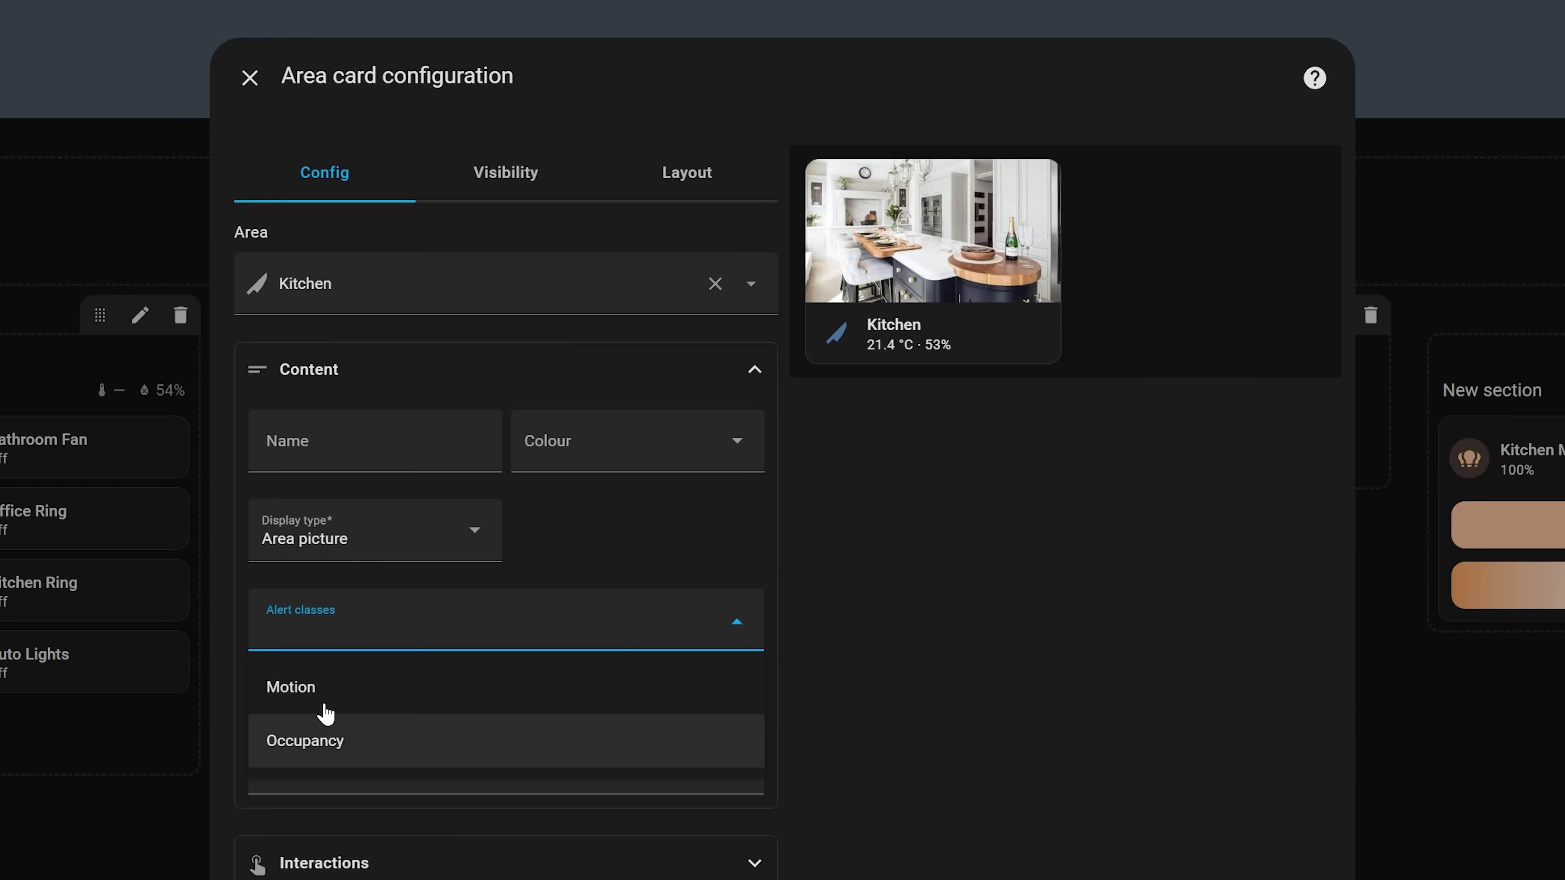
click(327, 709)
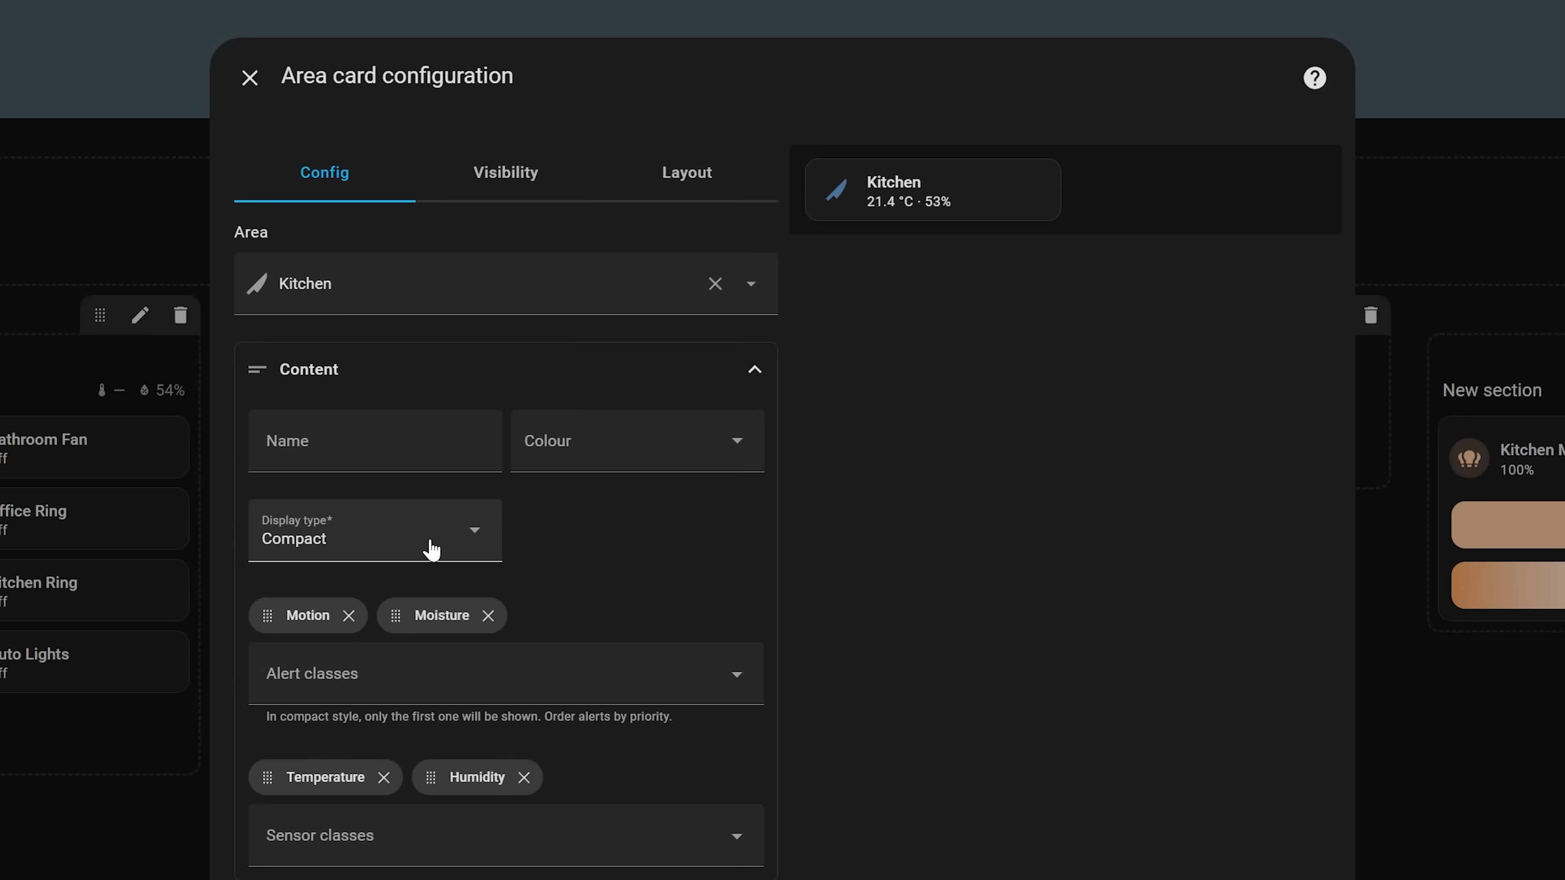
click(432, 549)
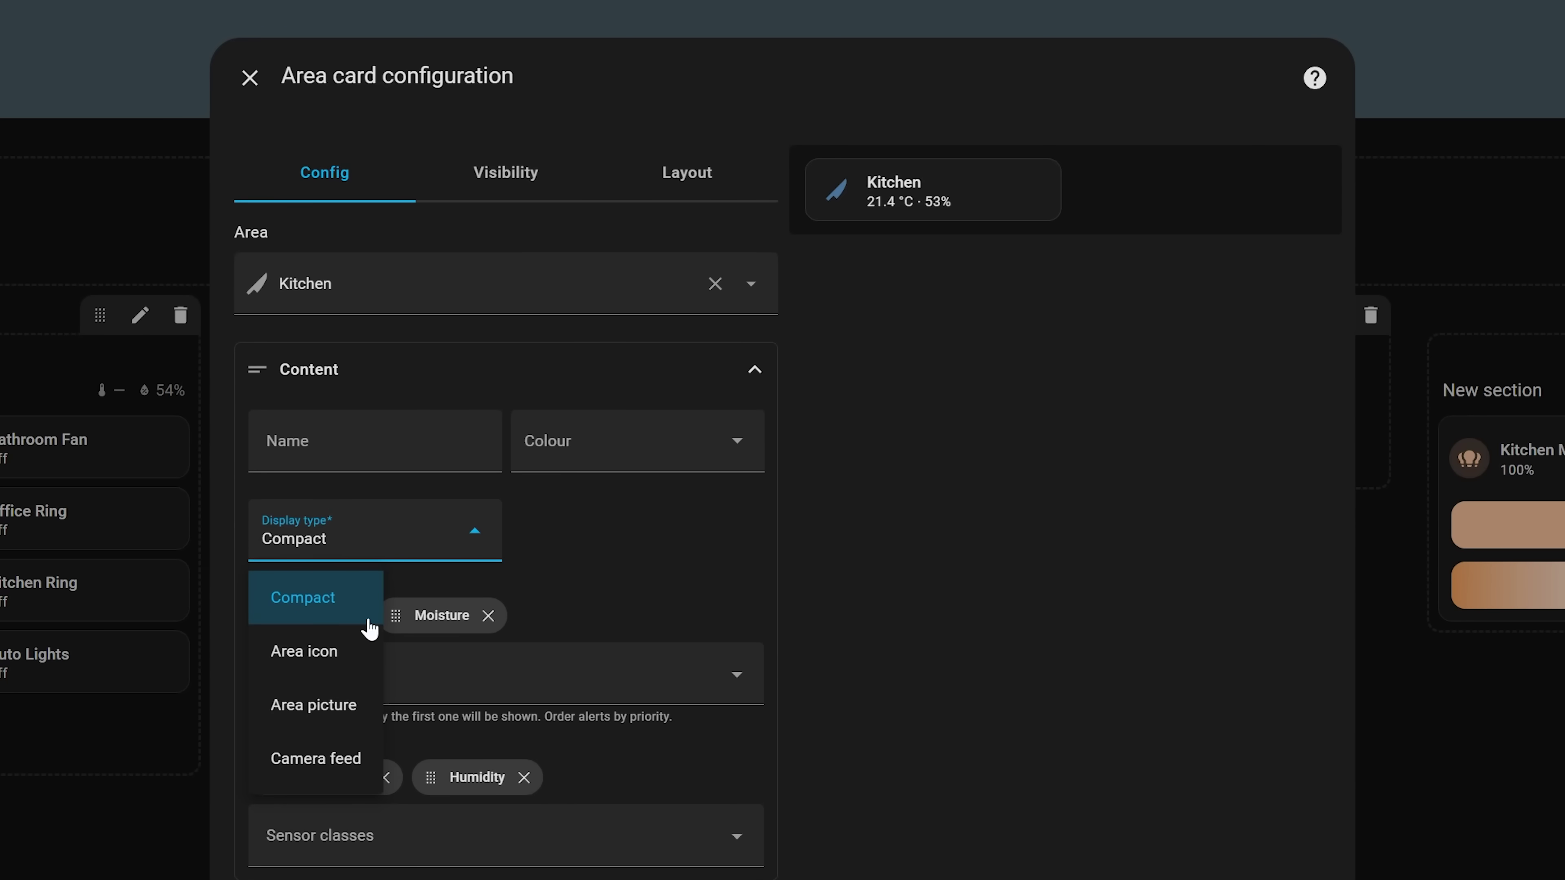
Set the display to Camera feed and order the controls as Switches before Lights.
click(337, 759)
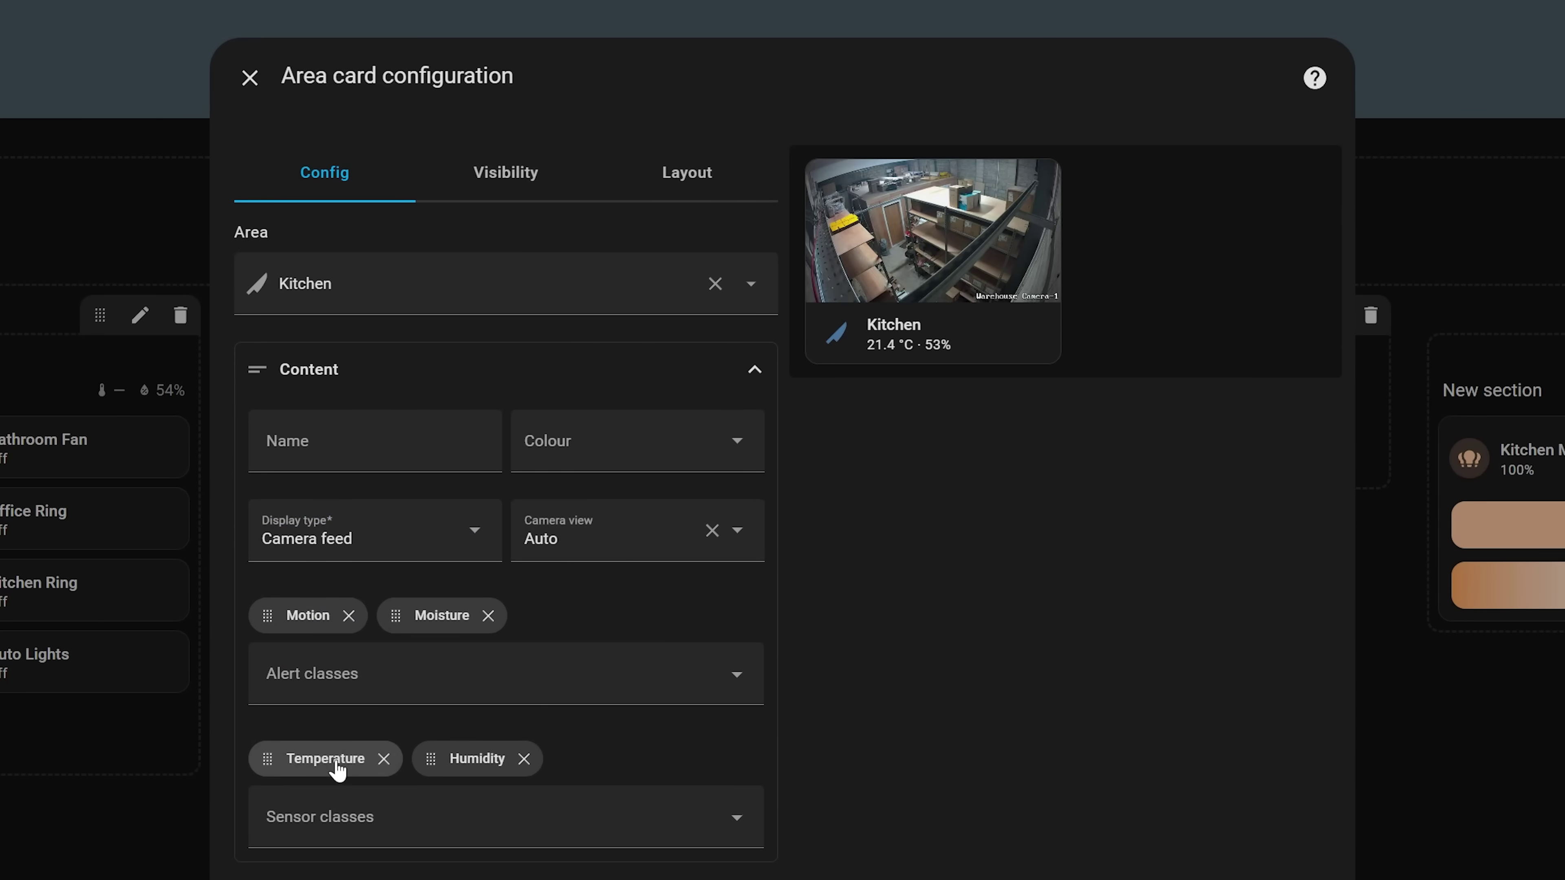
click(737, 534)
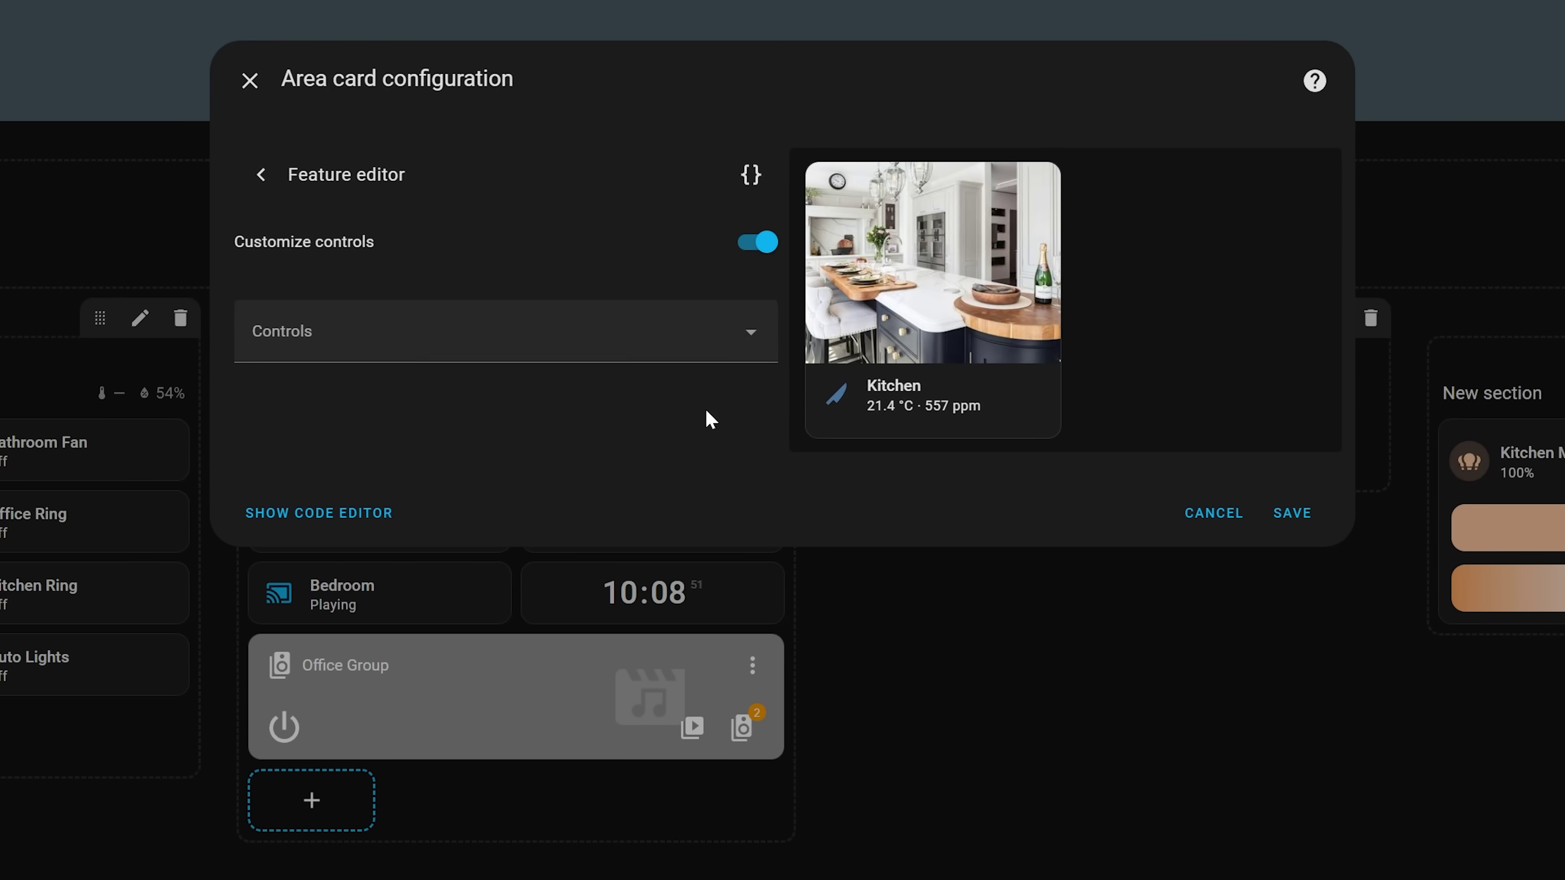
click(332, 412)
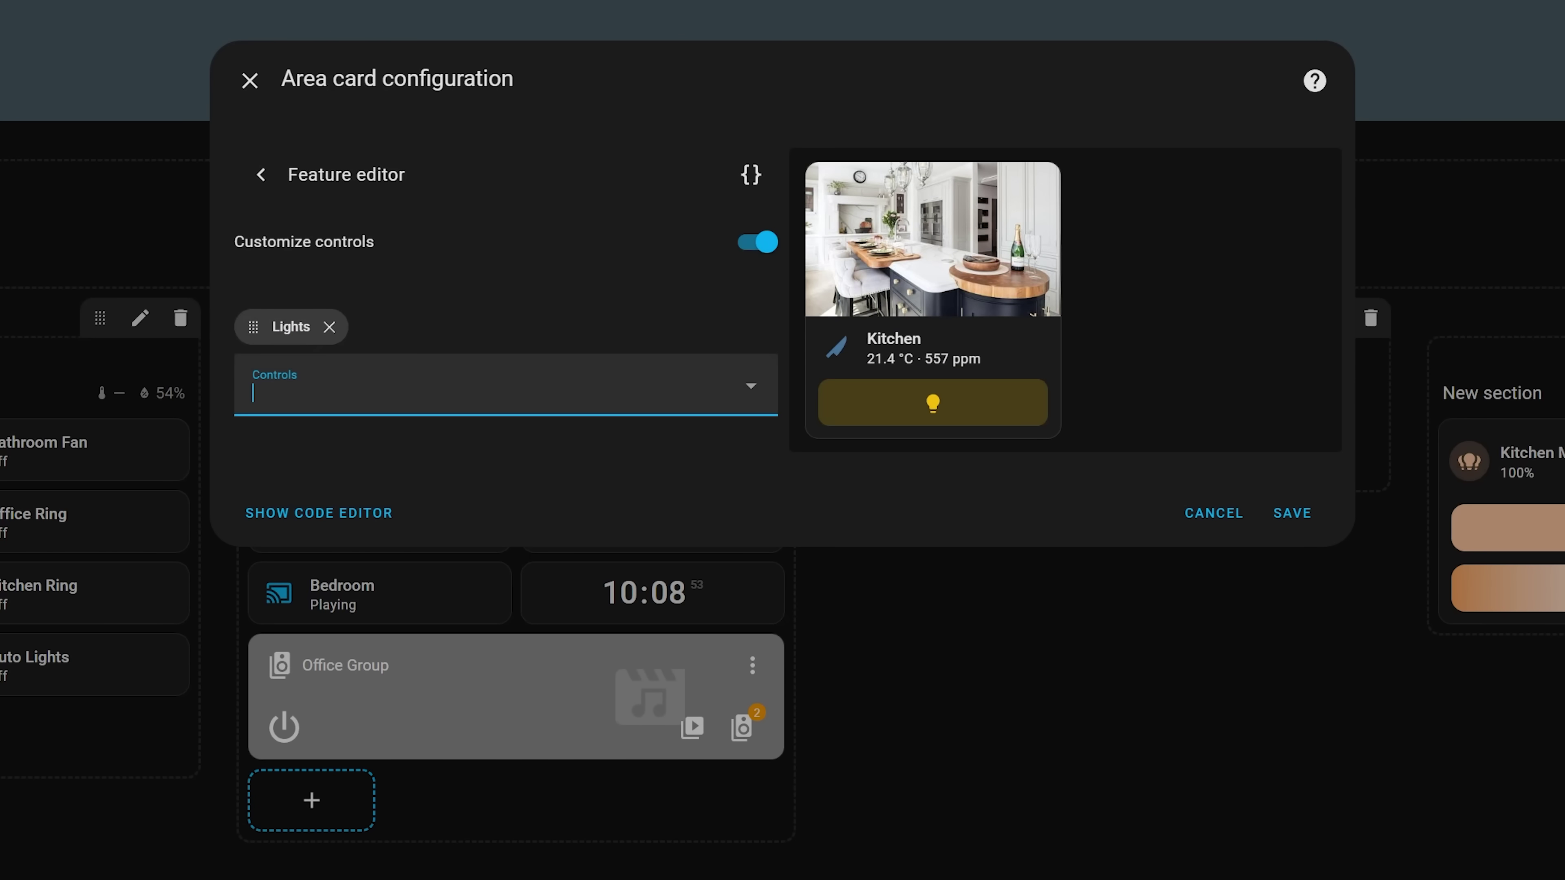
click(386, 456)
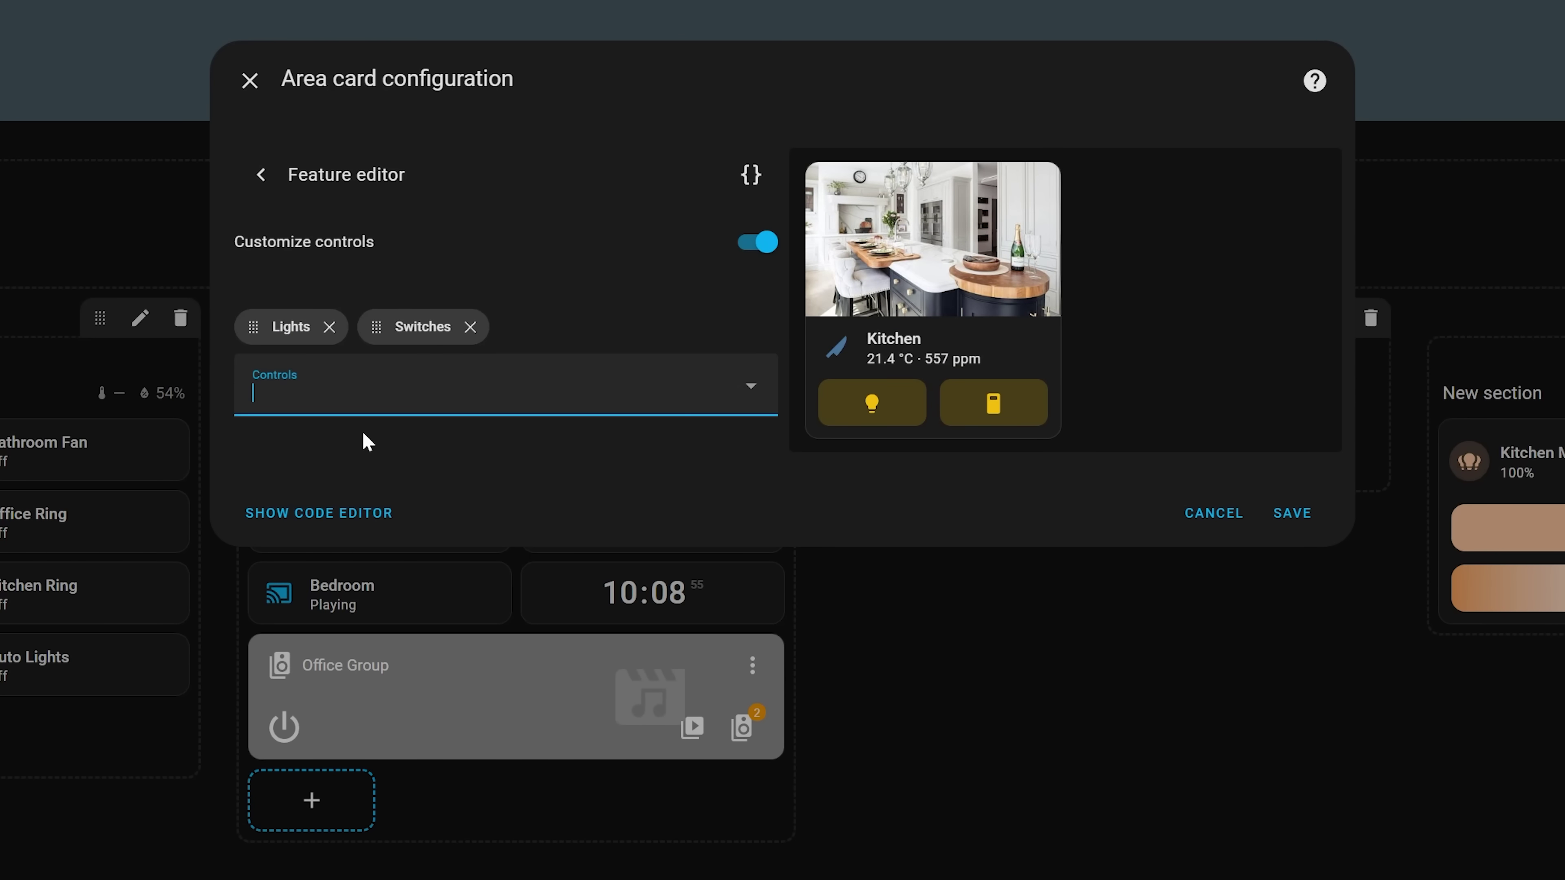
drag(376, 339, 431, 339)
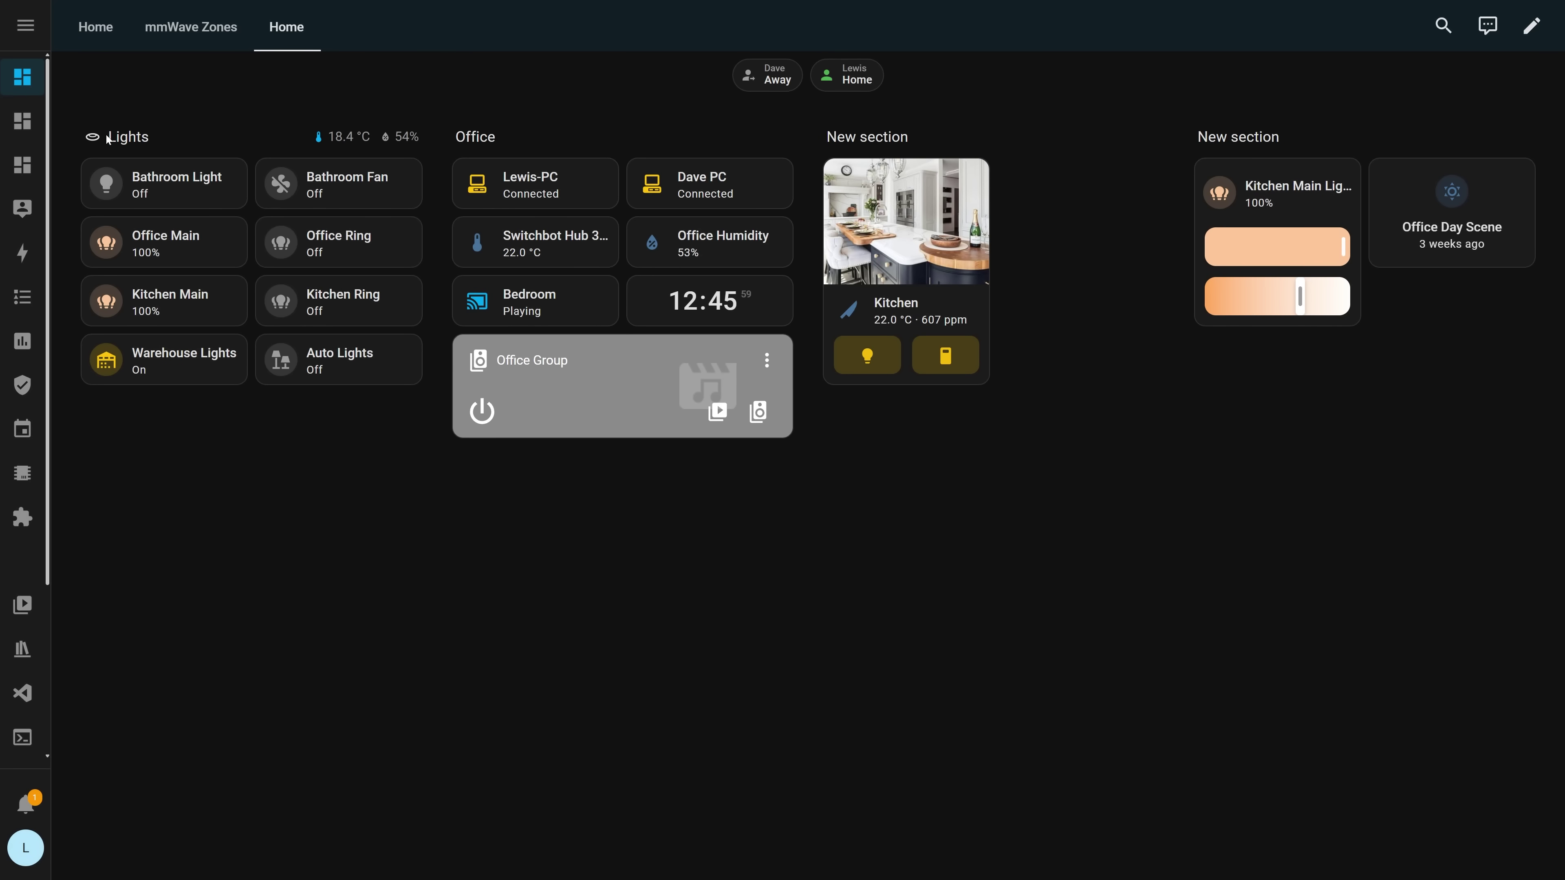
On the post 2025.4 dashboard, view the Warehouse and Office area pages, returning to Areas.
click(32, 168)
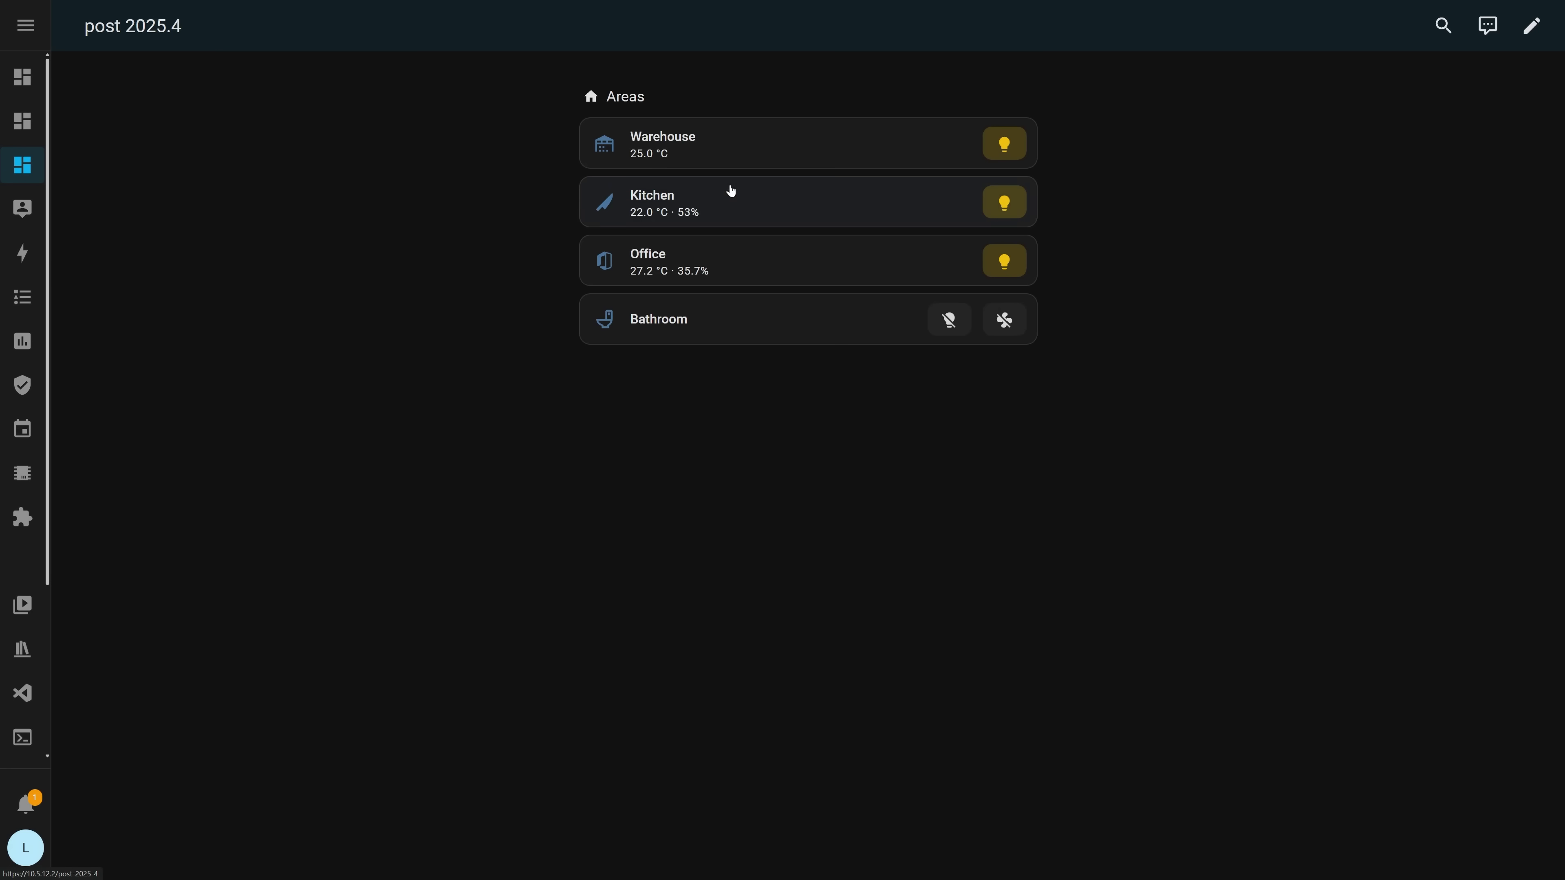
click(732, 165)
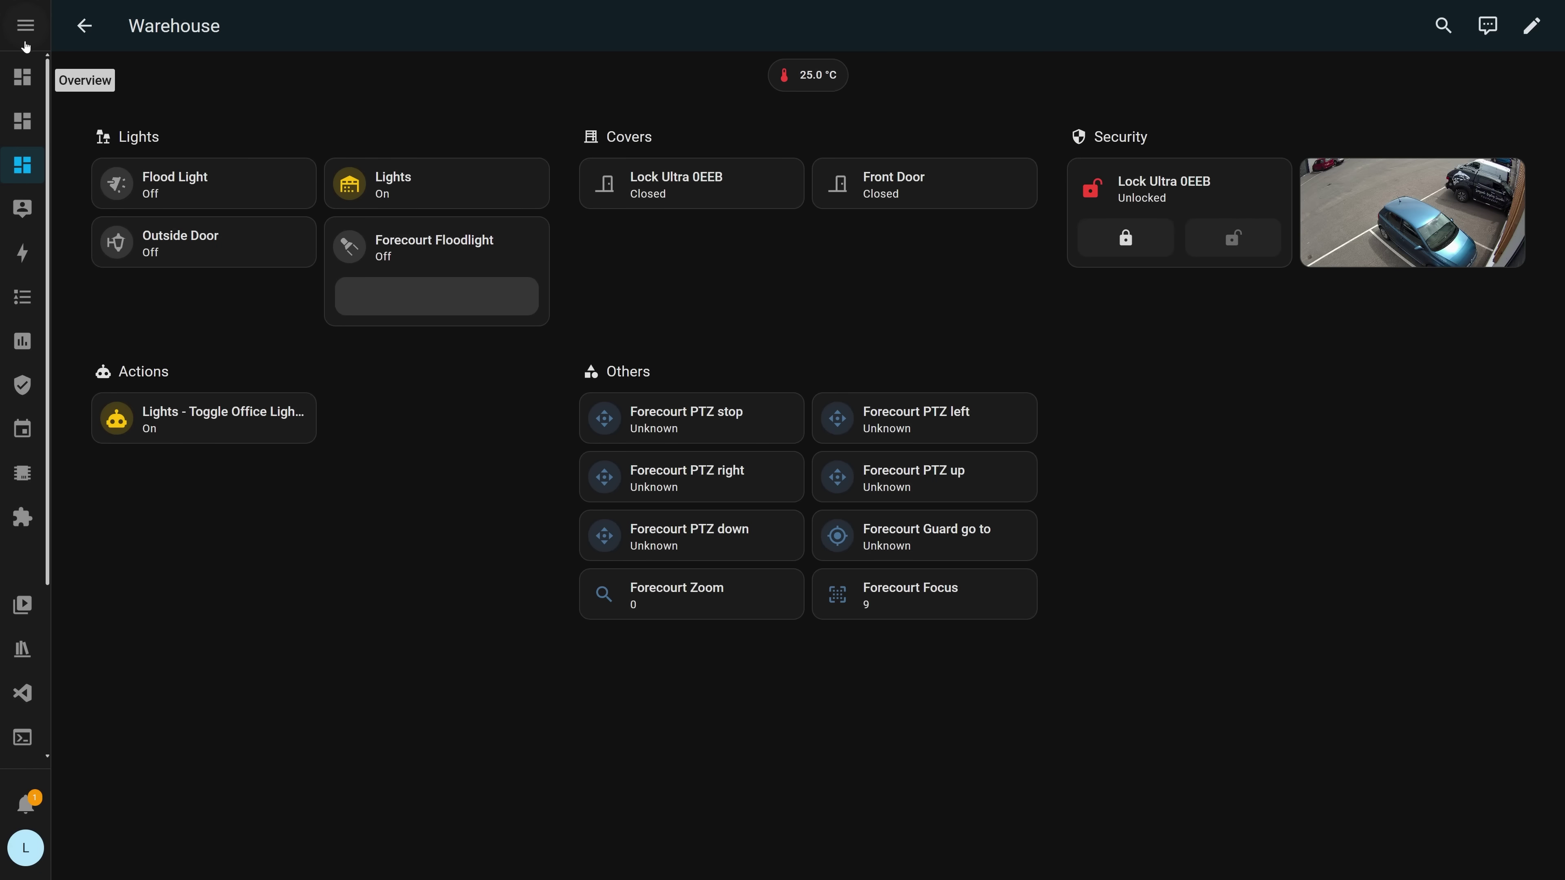
click(83, 27)
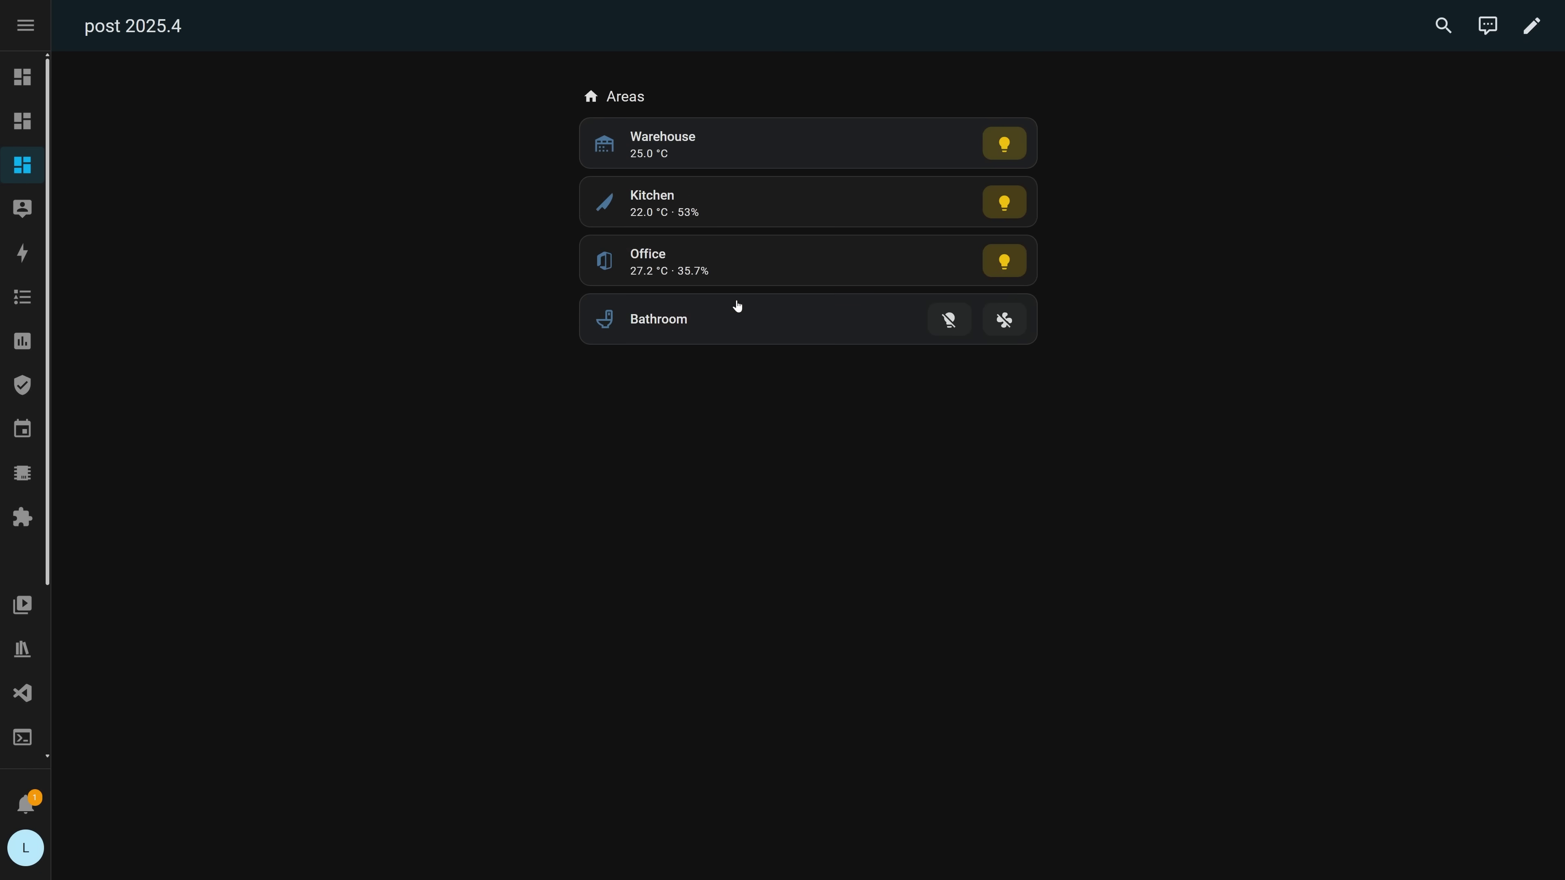
click(750, 282)
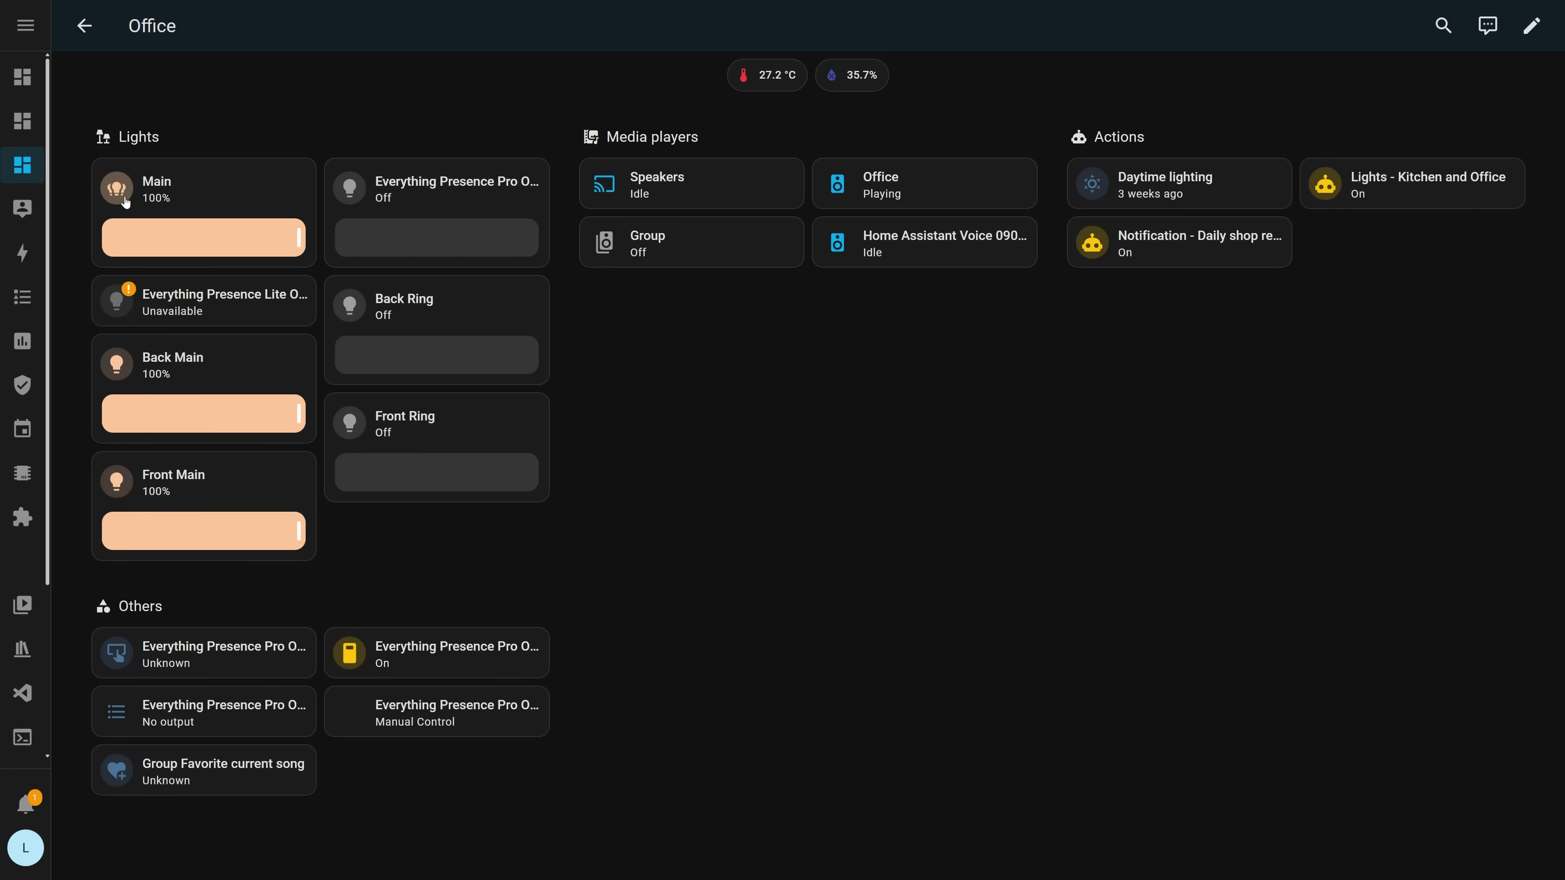
click(90, 37)
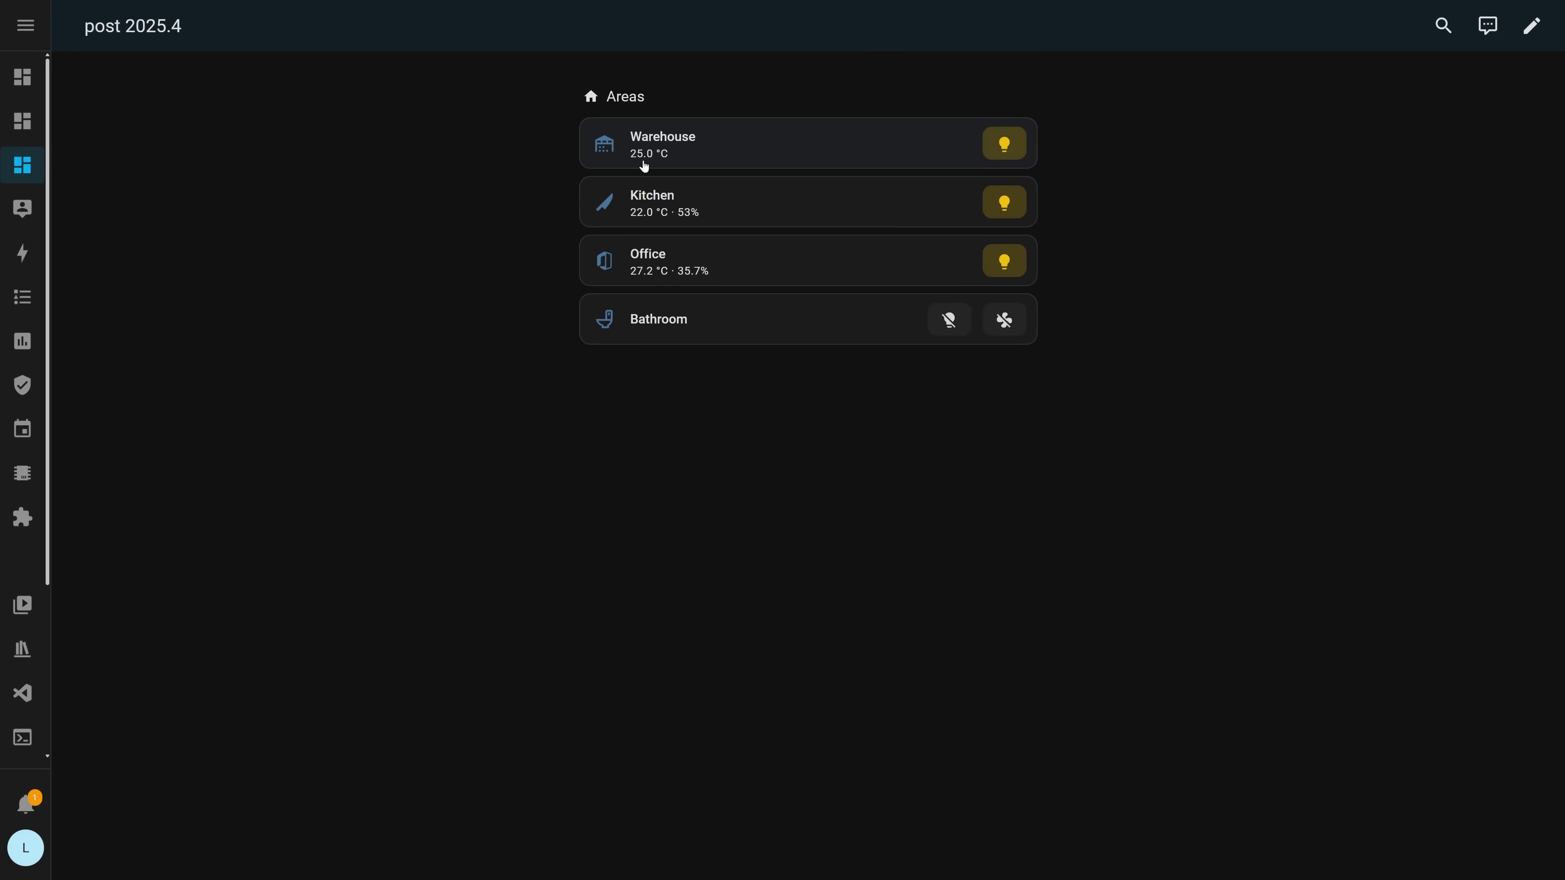
scroll(20, 676, down, 4)
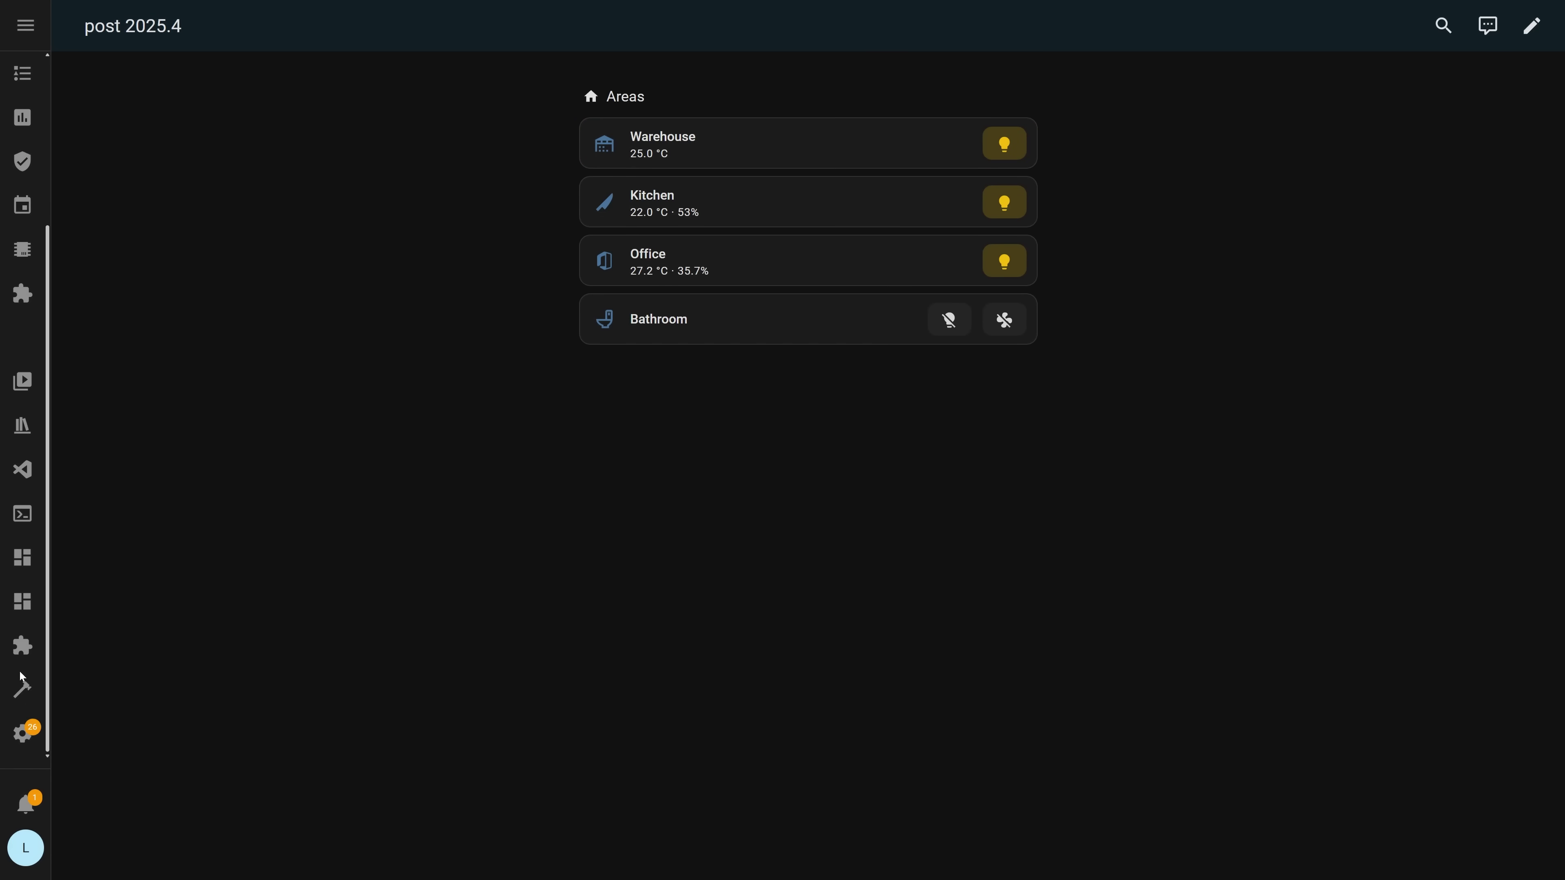
Create a new Areas (experimental) dashboard from Settings > Dashboards.
click(36, 730)
scroll(737, 615, down, 4)
click(707, 691)
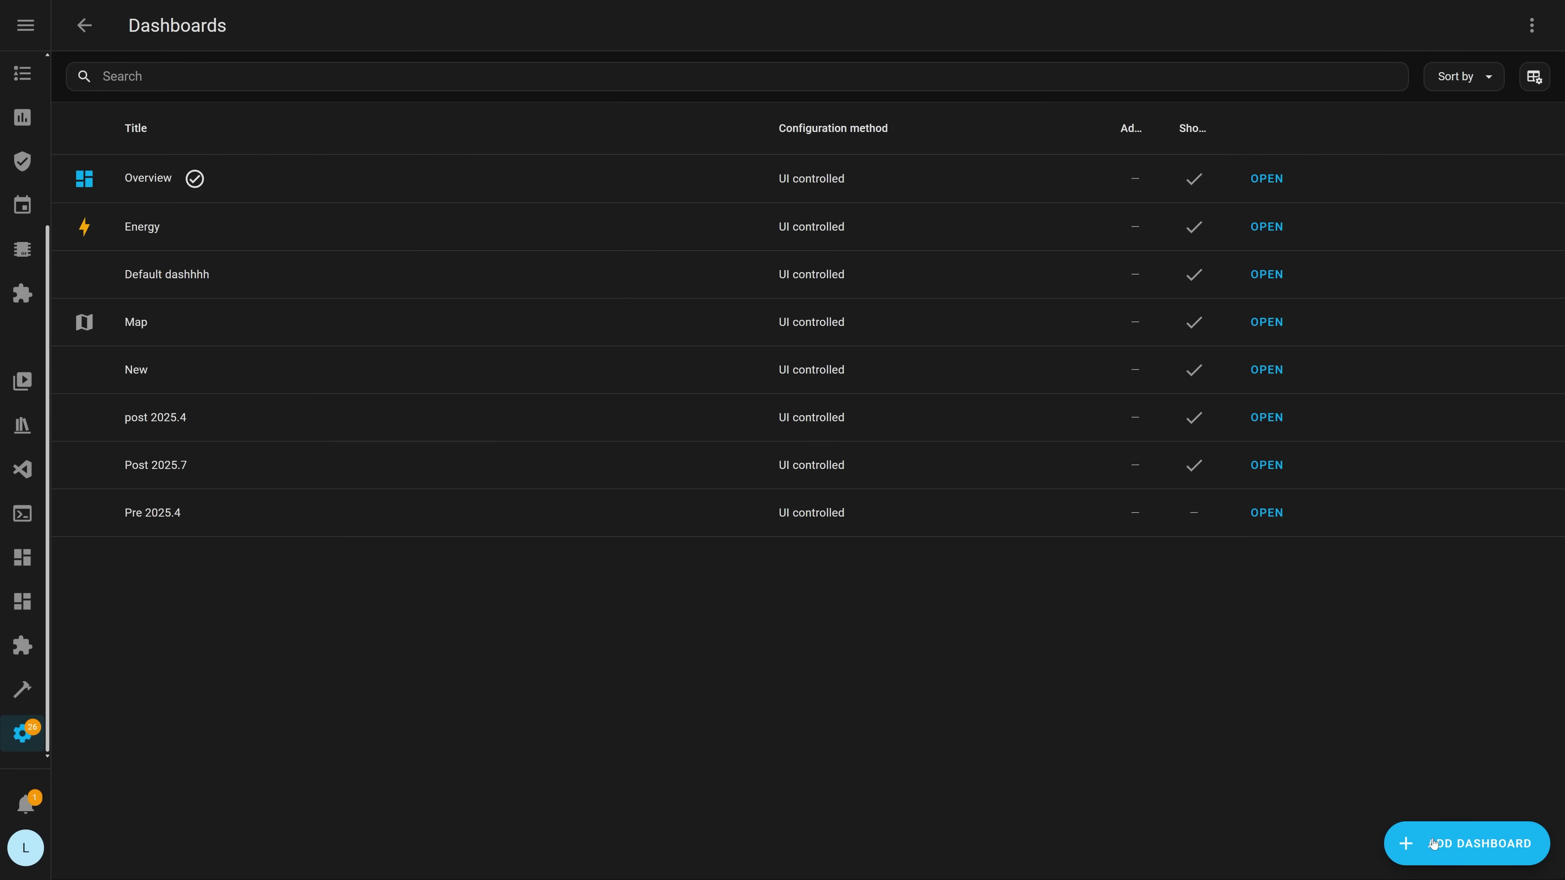
click(1434, 844)
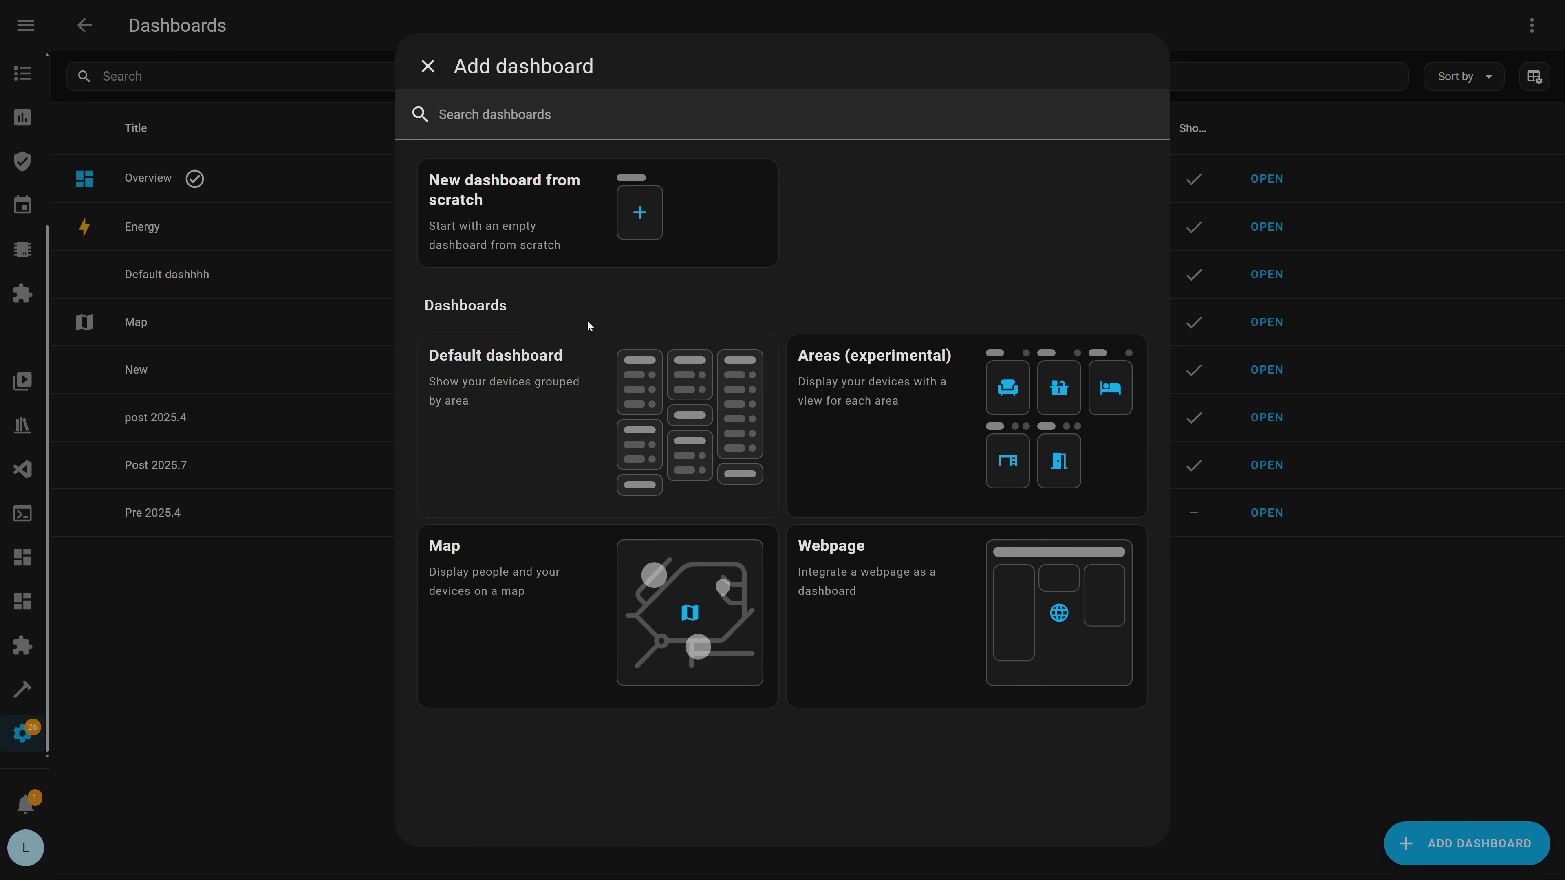
click(994, 445)
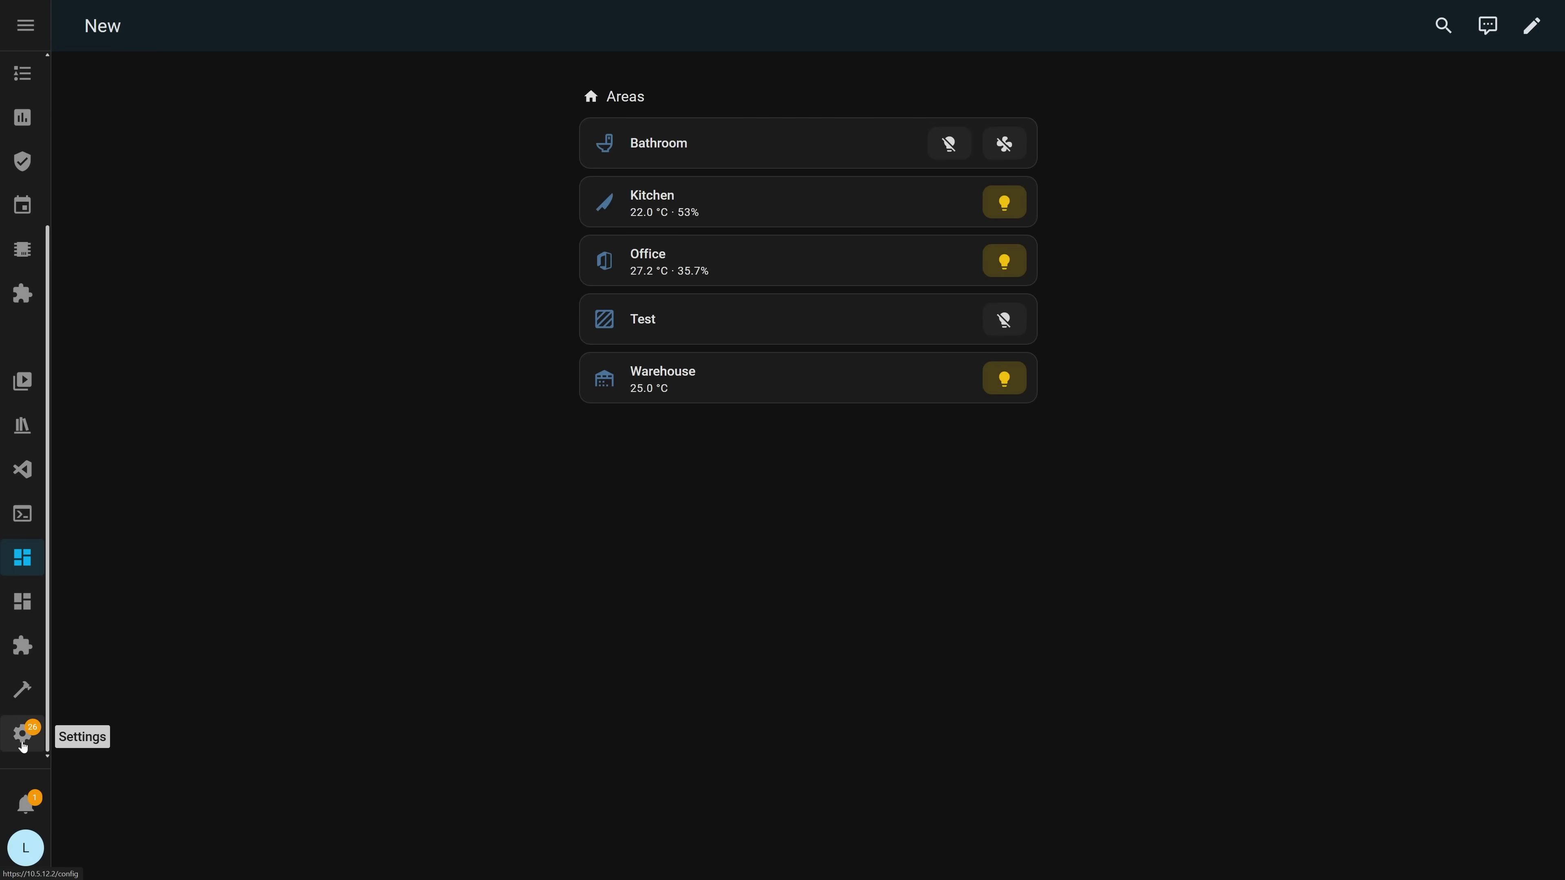
click(23, 744)
Browse the Devices & services integrations list and look over the ESPHome integration page.
click(755, 677)
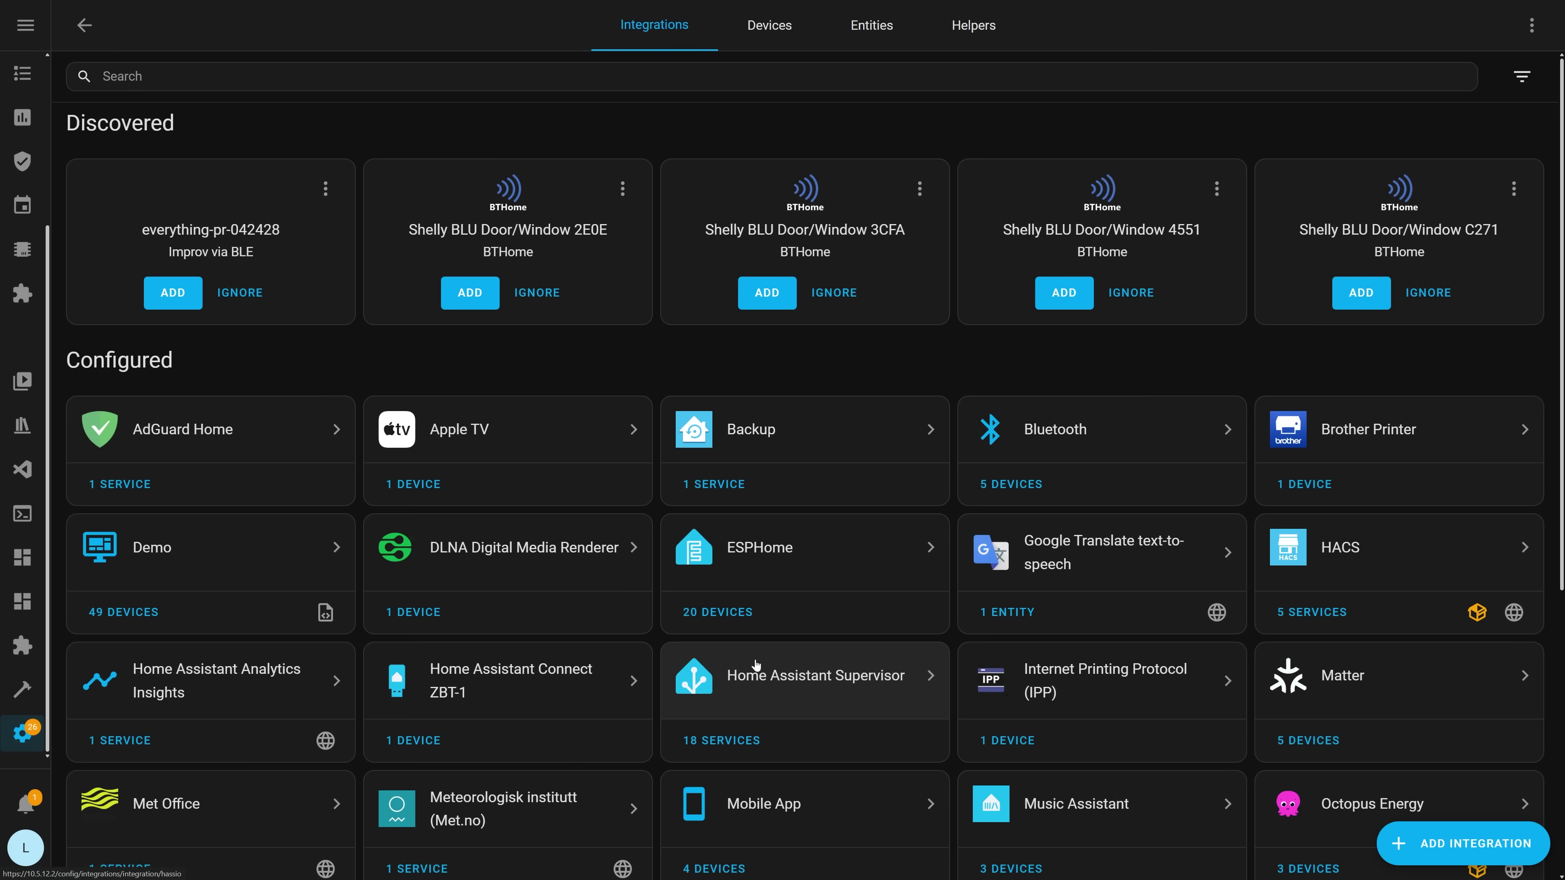
scroll(1037, 602, down, 3)
scroll(1044, 579, down, 2)
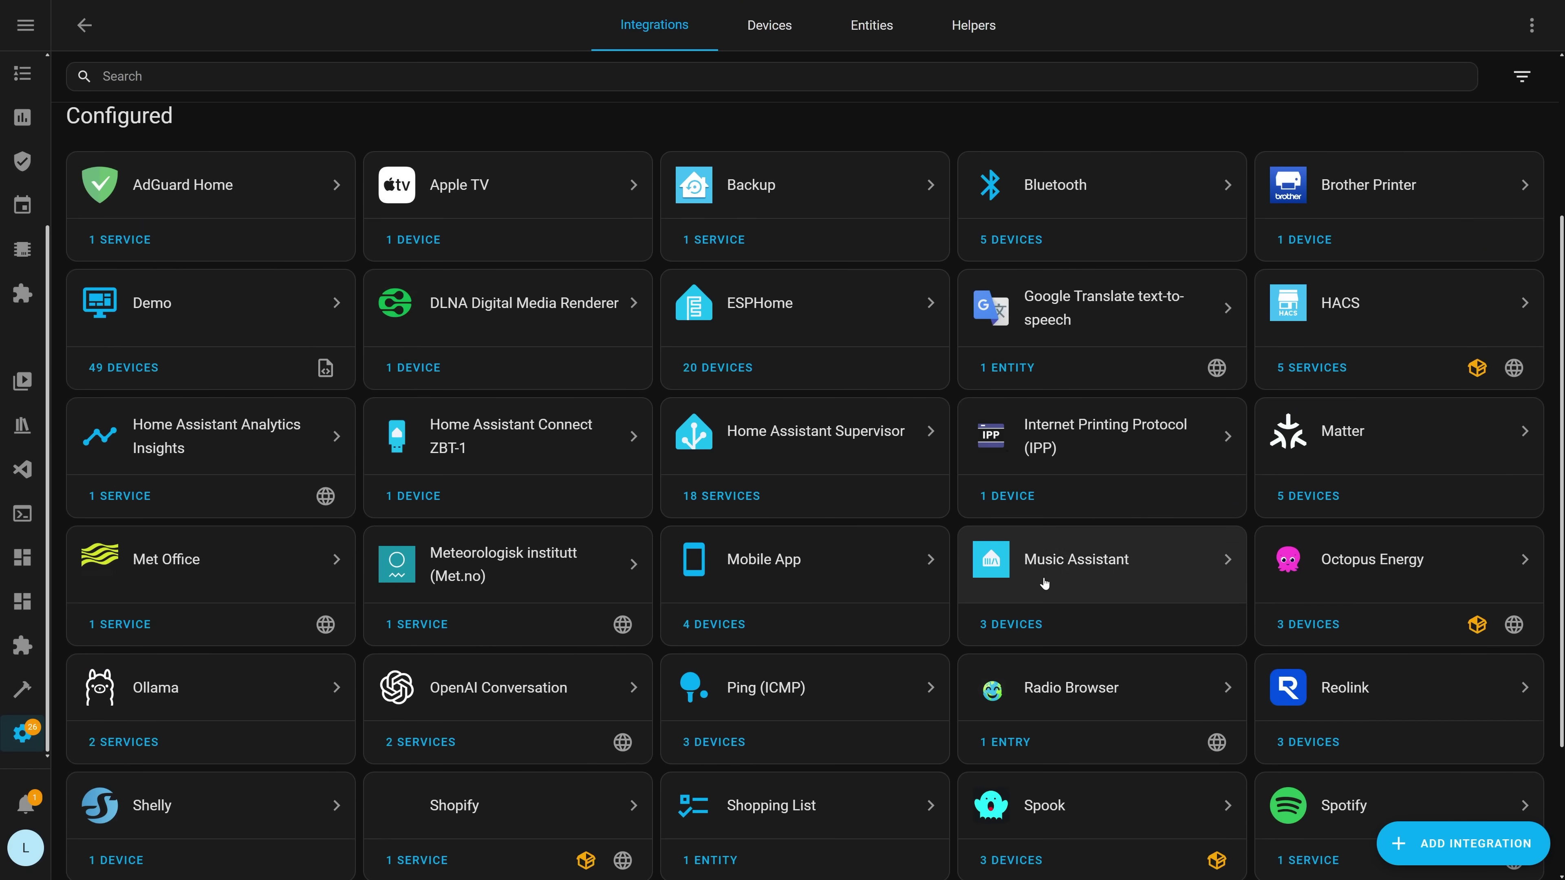
scroll(924, 377, up, 2)
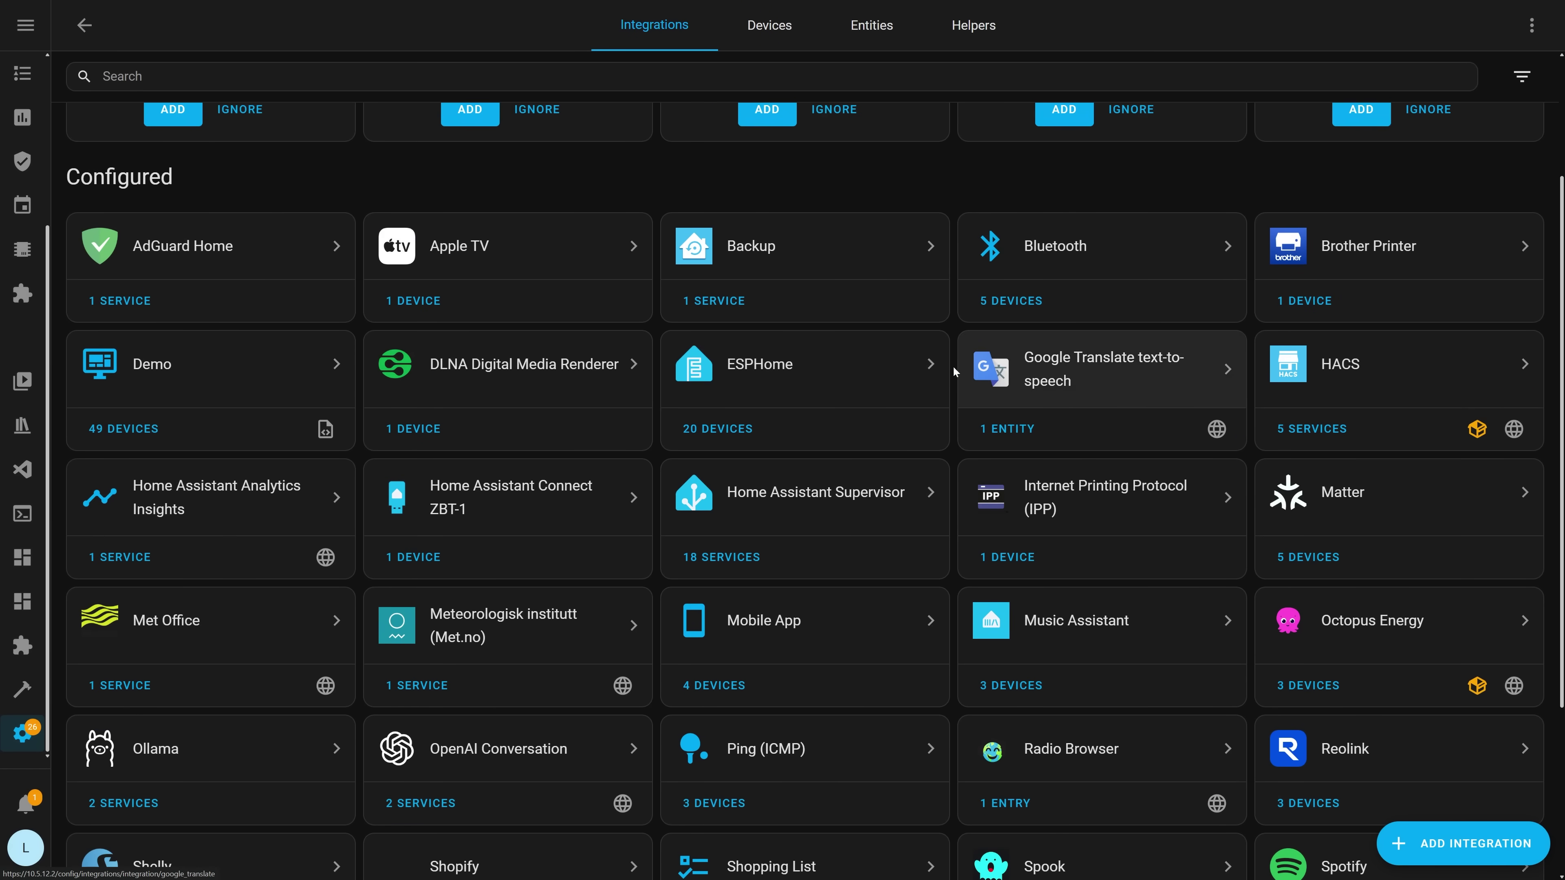
click(887, 384)
scroll(755, 350, down, 20)
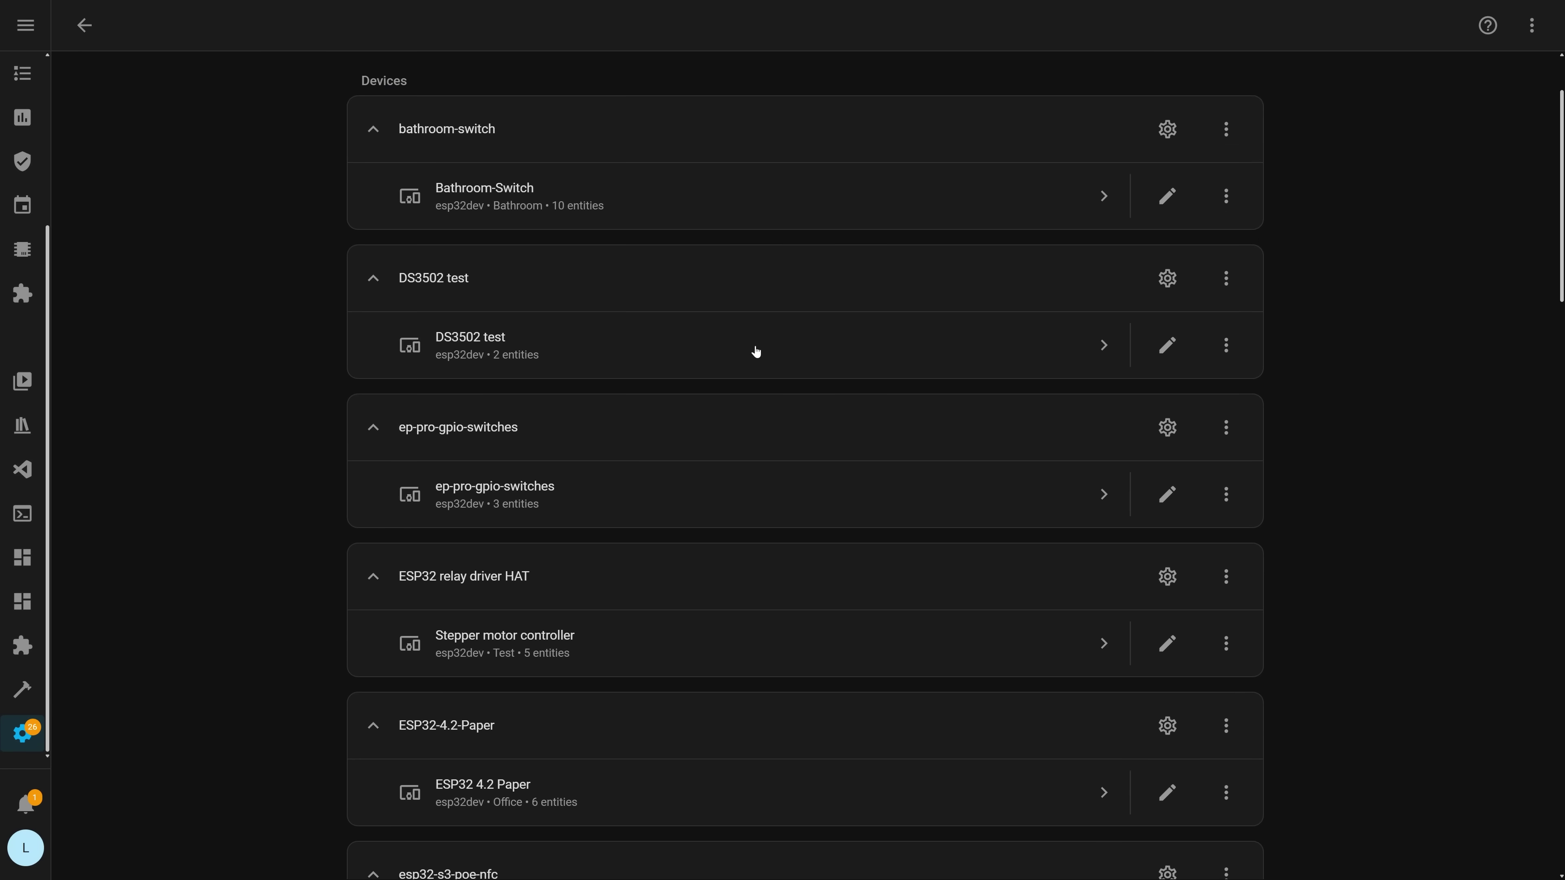
scroll(762, 397, up, 20)
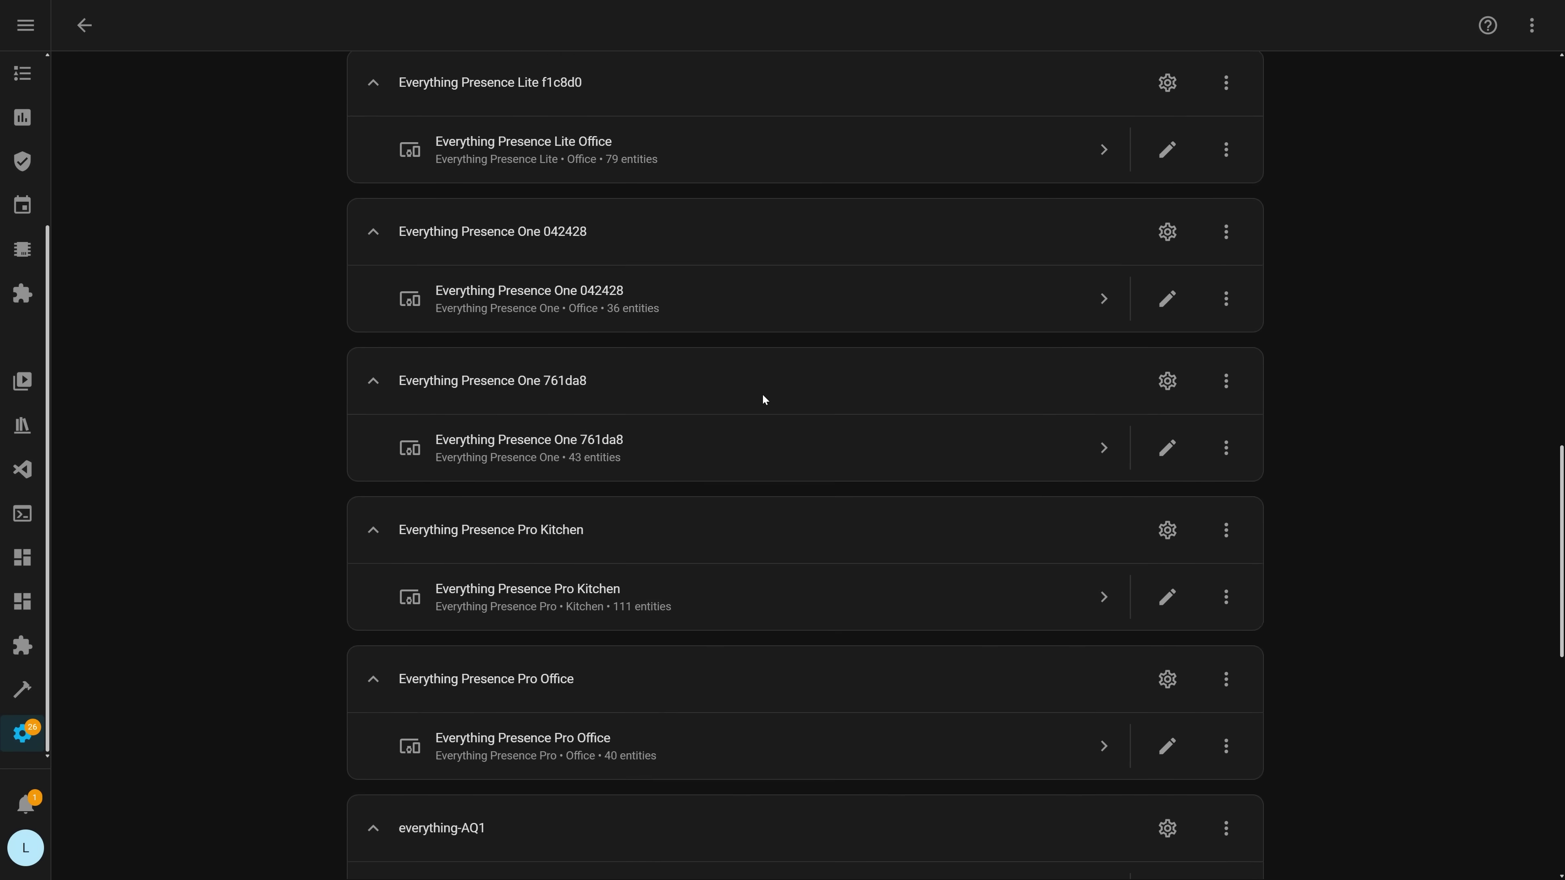
click(80, 49)
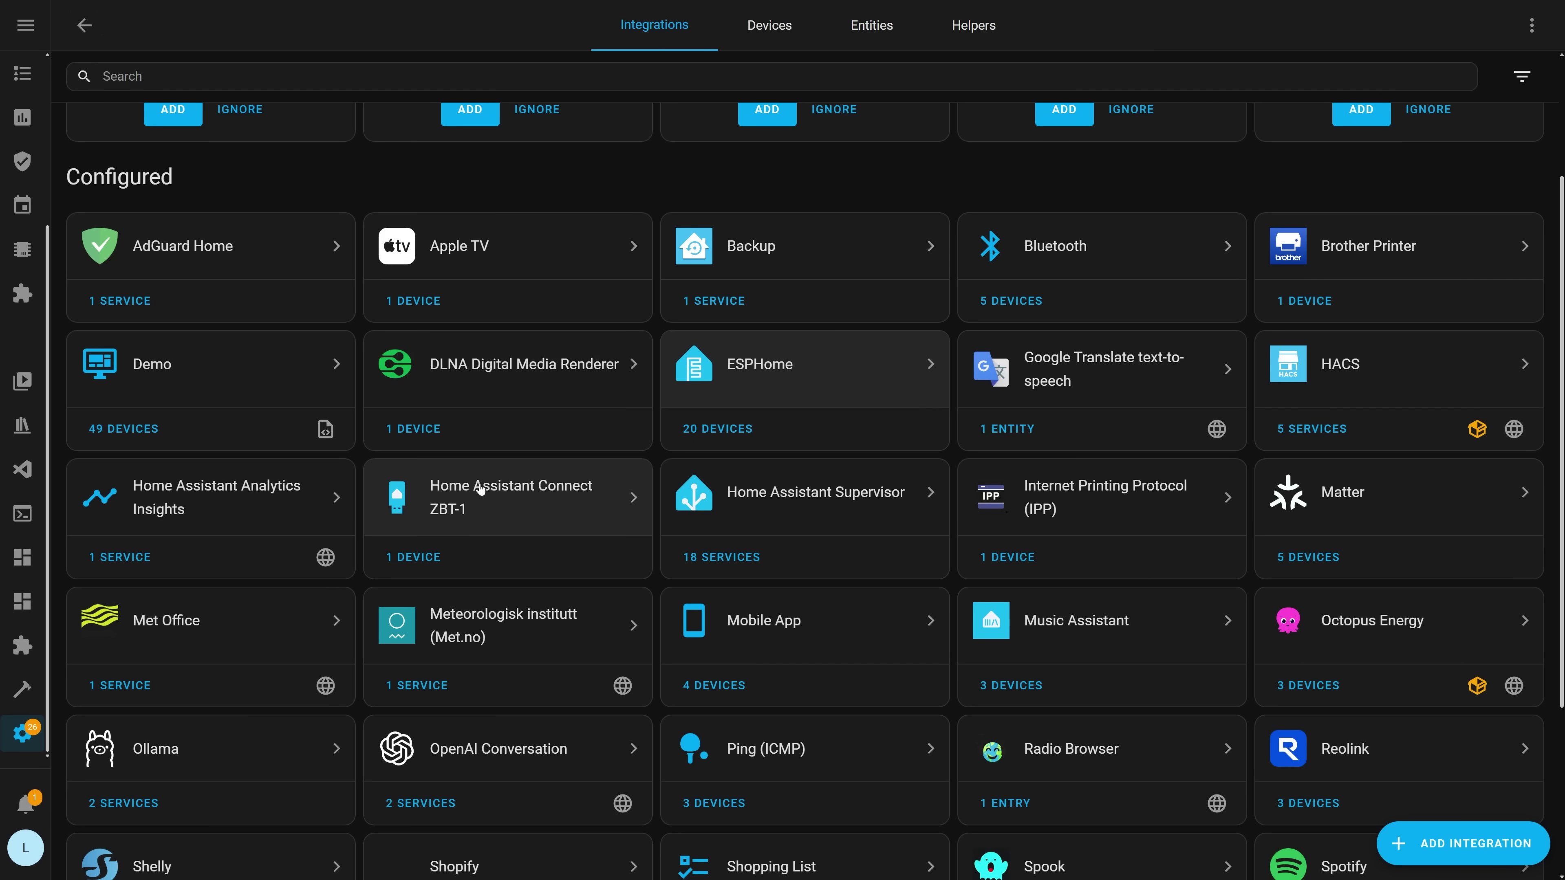
Collapse the OpenAI Conversation agent groups, then view the Reolink integration page.
scroll(506, 499, down, 3)
click(533, 513)
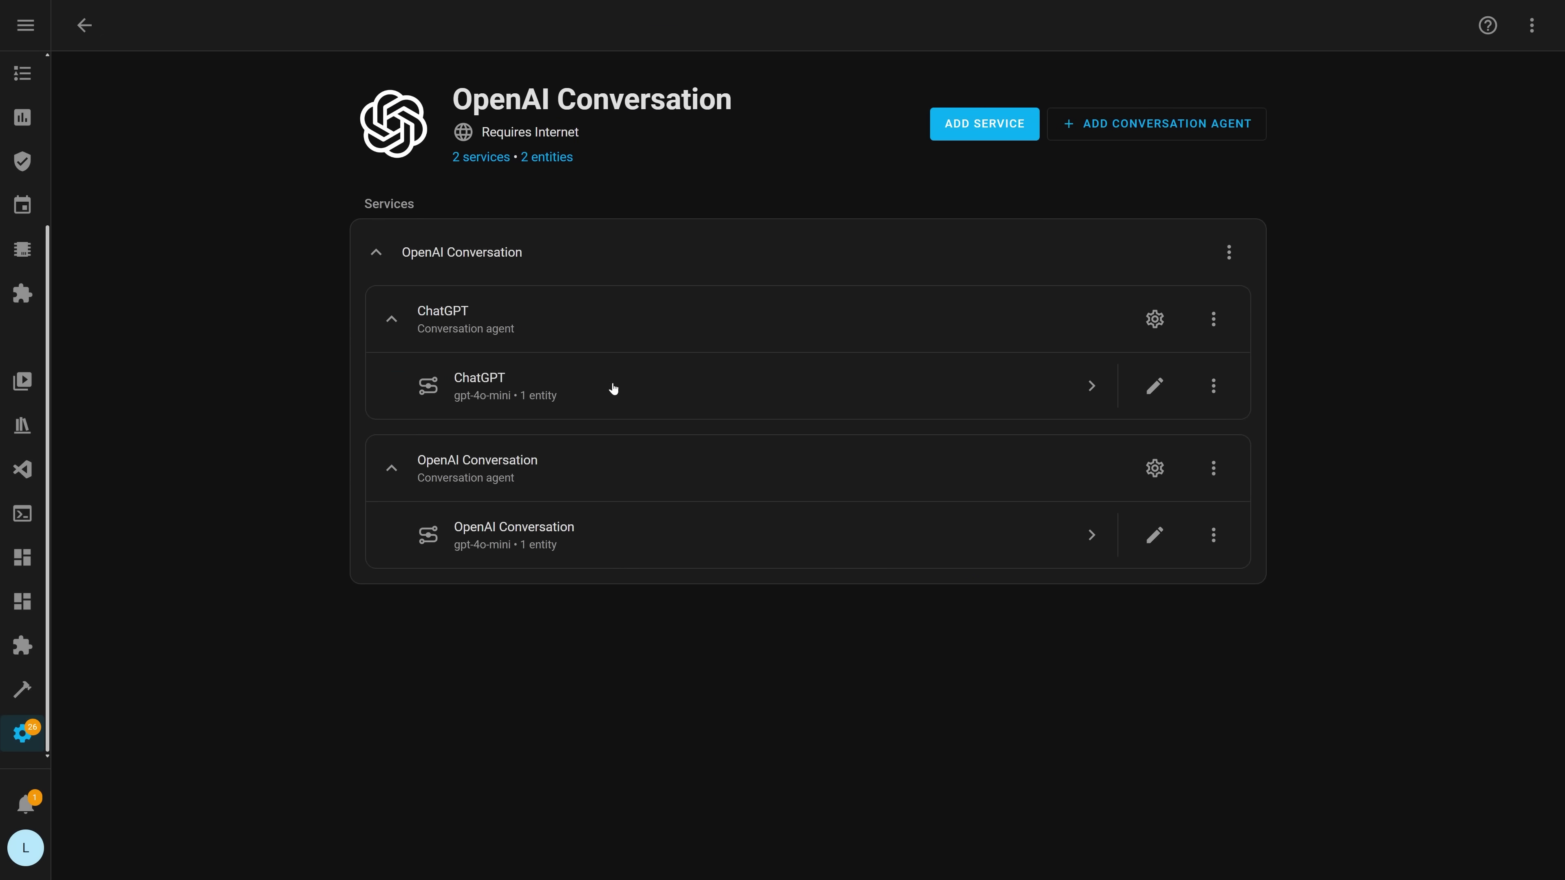
click(392, 468)
click(395, 321)
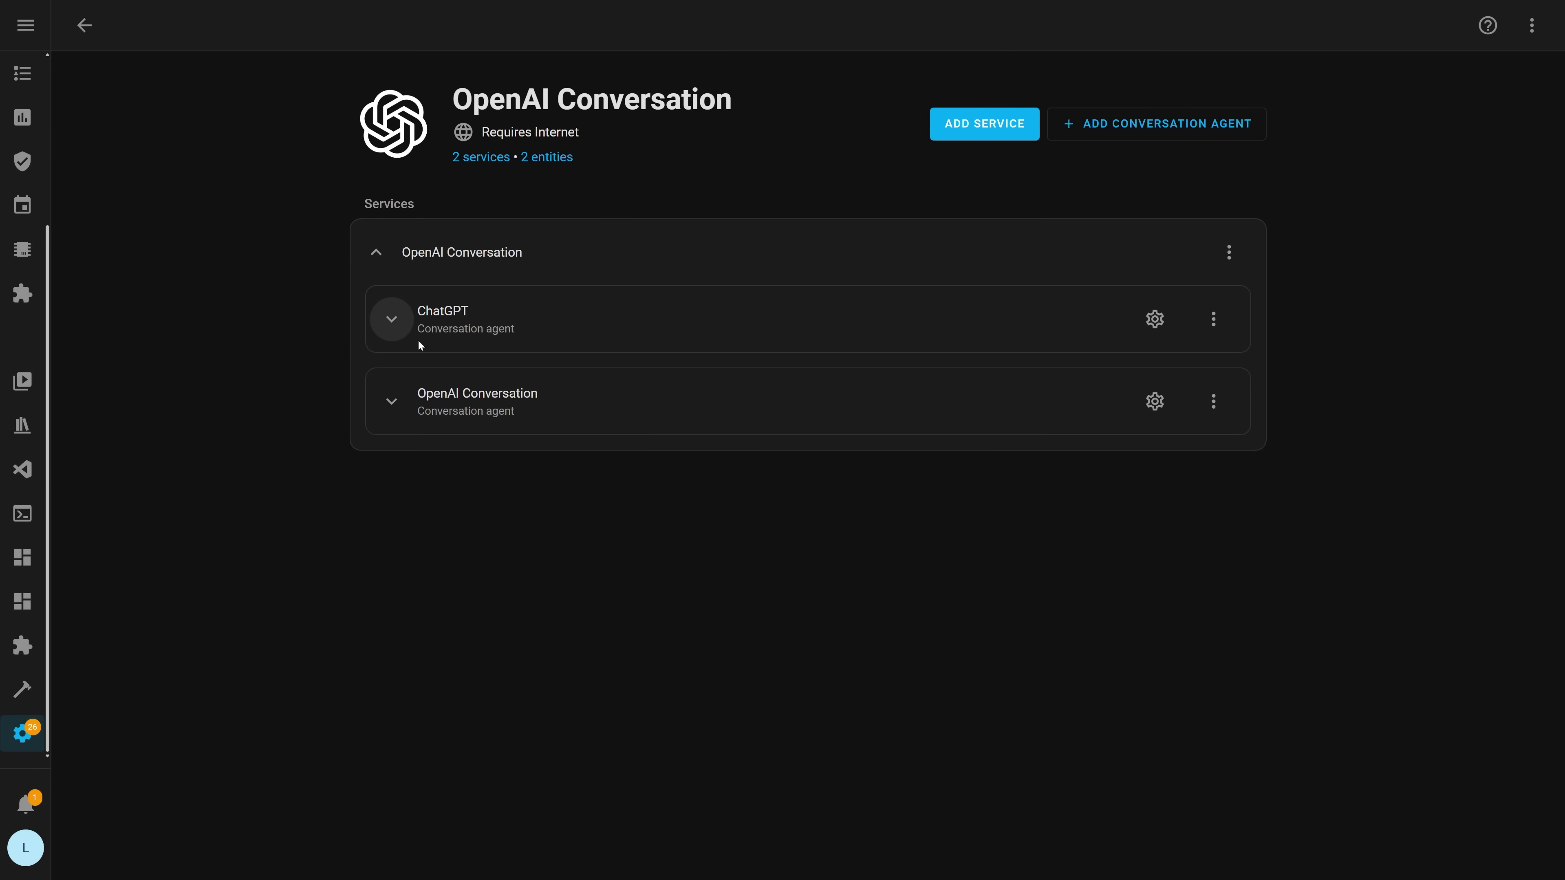
click(76, 44)
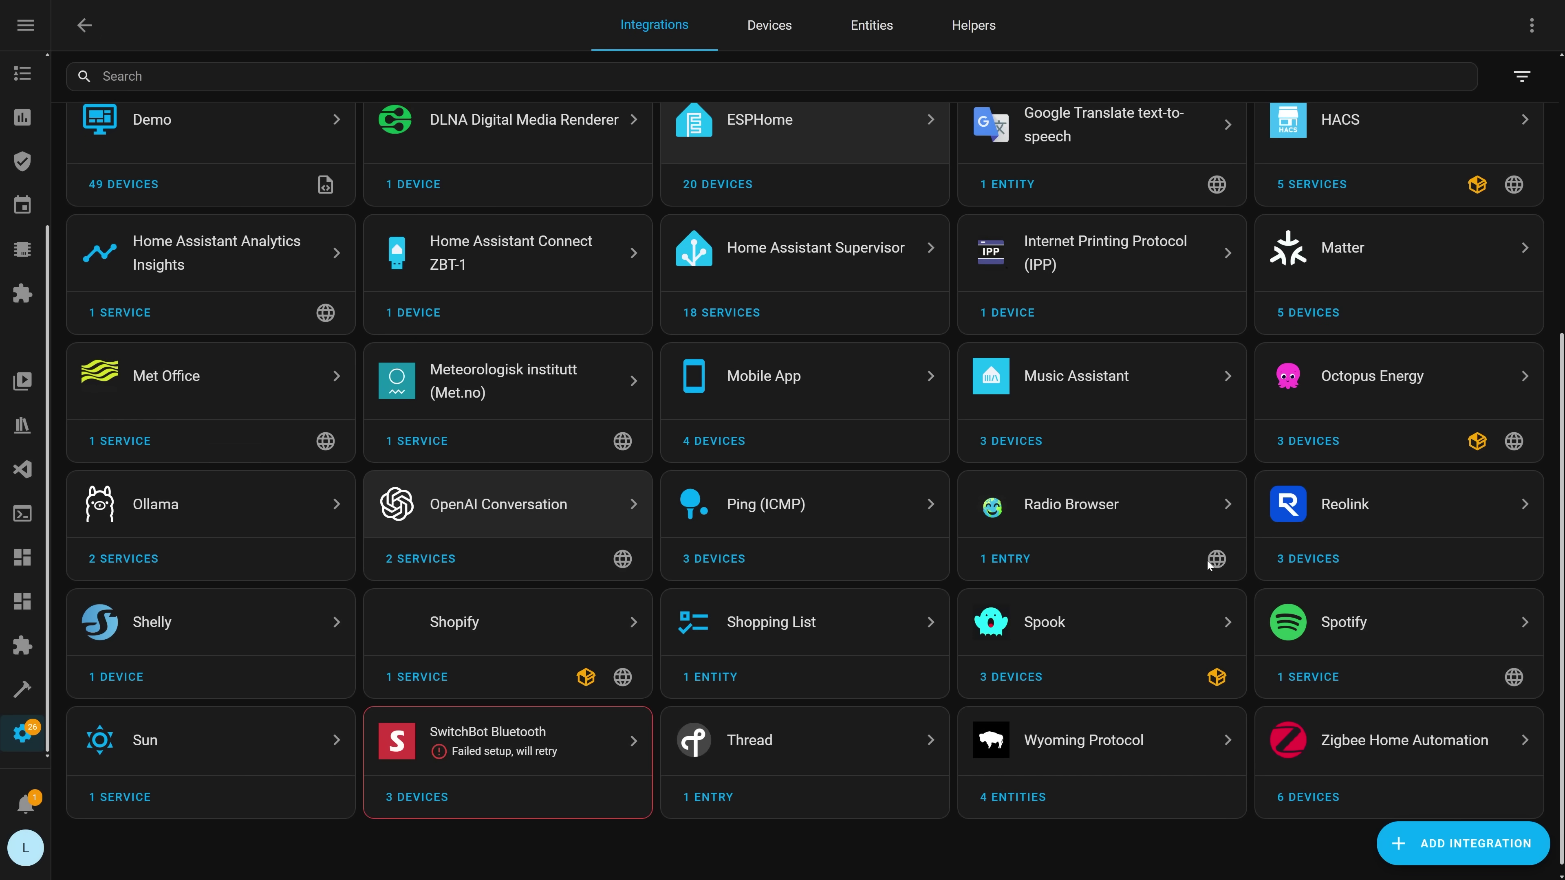
scroll(1264, 559, up, 1)
click(1415, 646)
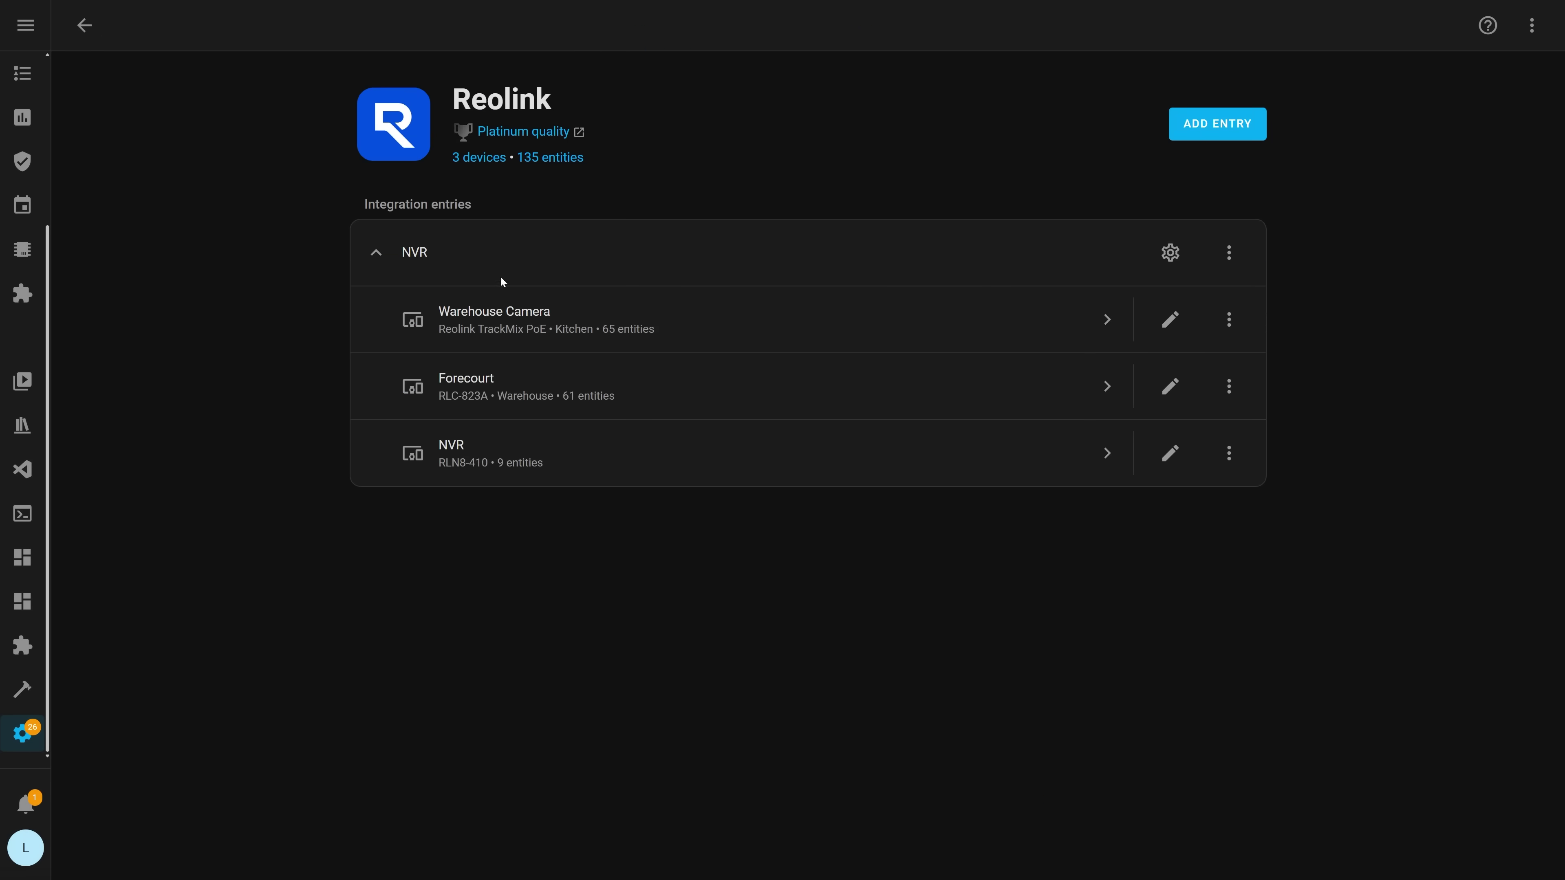
click(81, 37)
Scroll back to the top of the Integrations overview.
scroll(485, 453, up, 2)
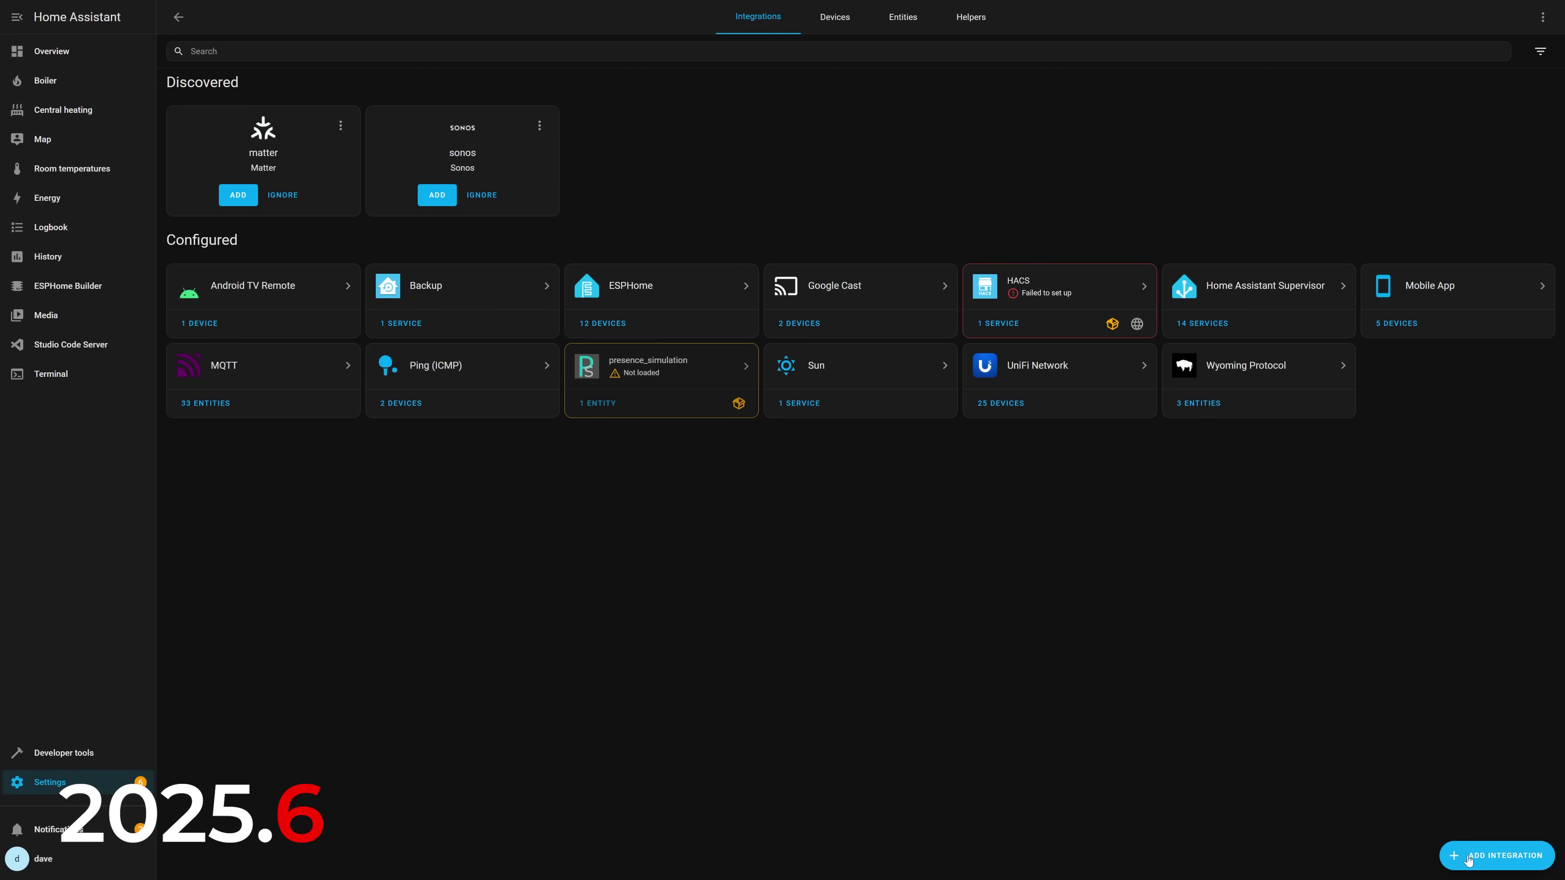
Add the OpenAI Conversation integration using the pasted API key, with no area assigned.
click(1468, 857)
text(openai)
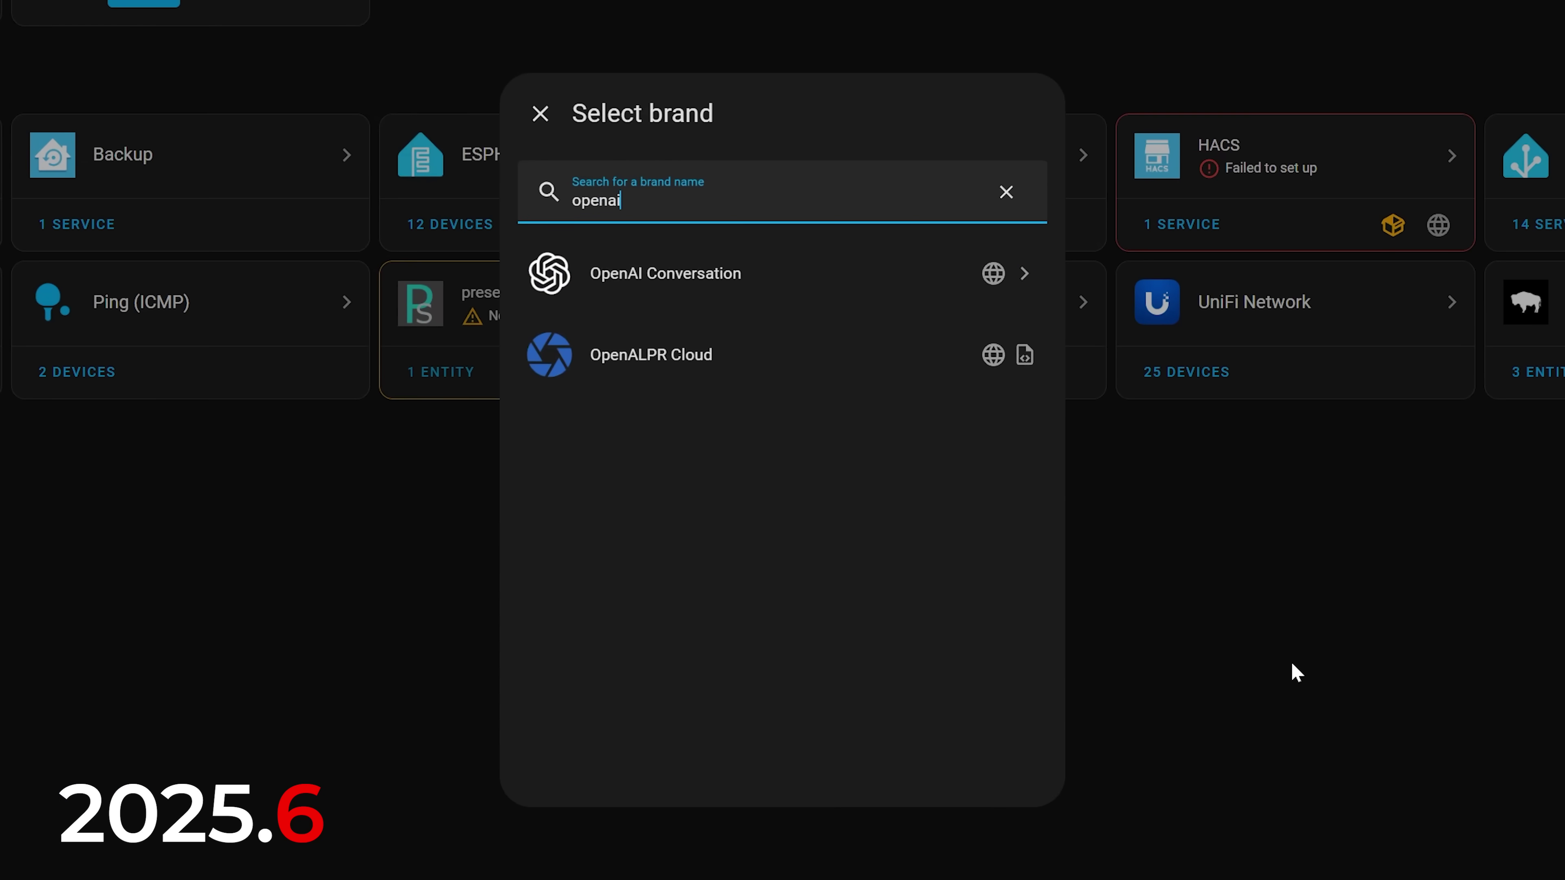
click(797, 282)
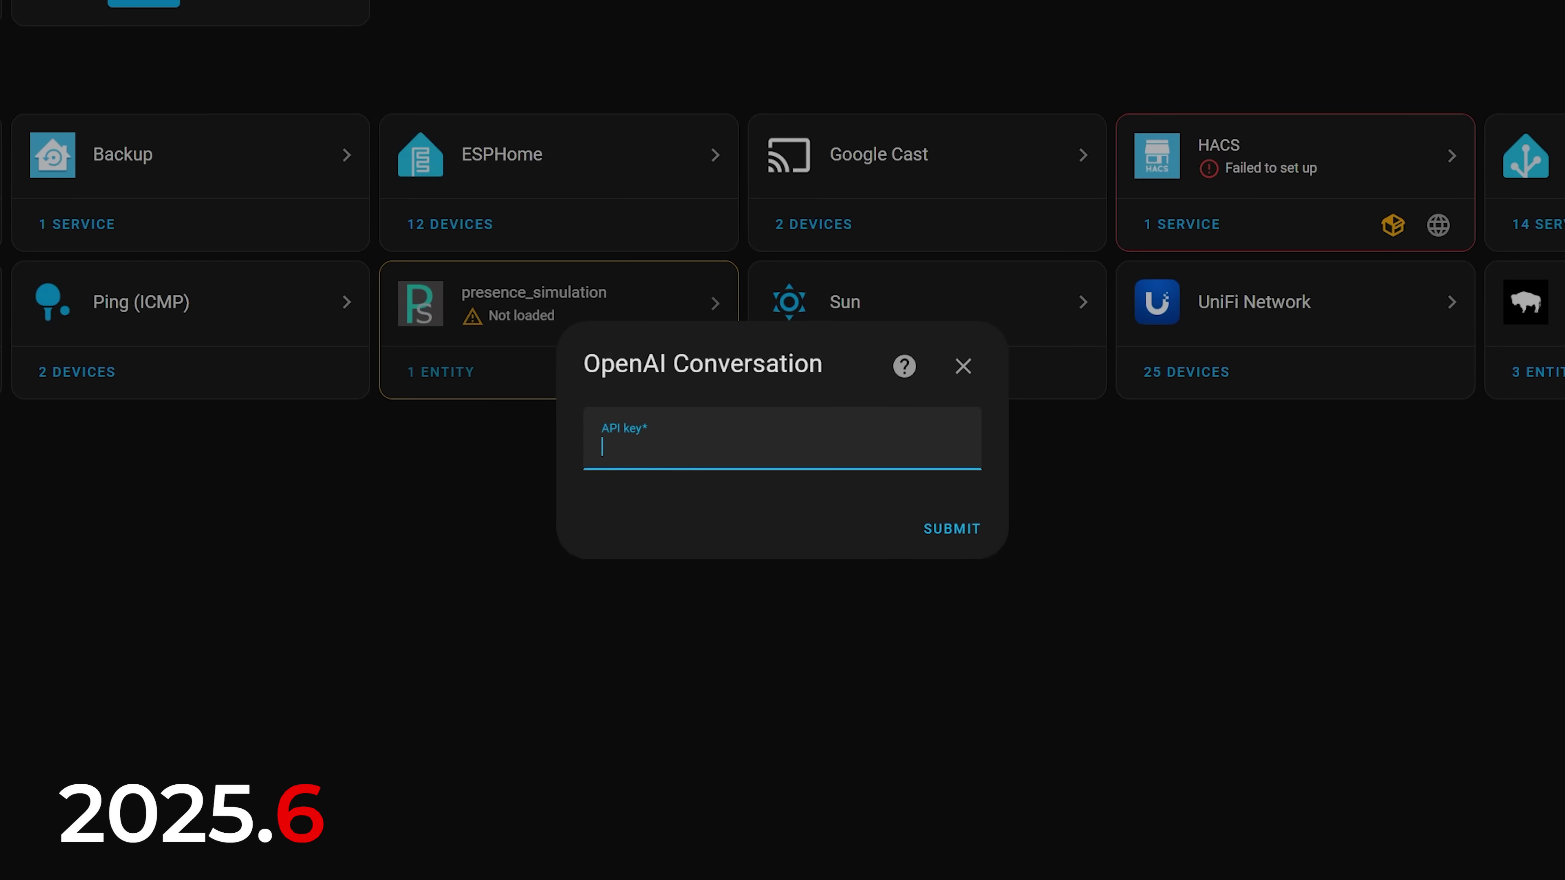
key(ctrl+v)
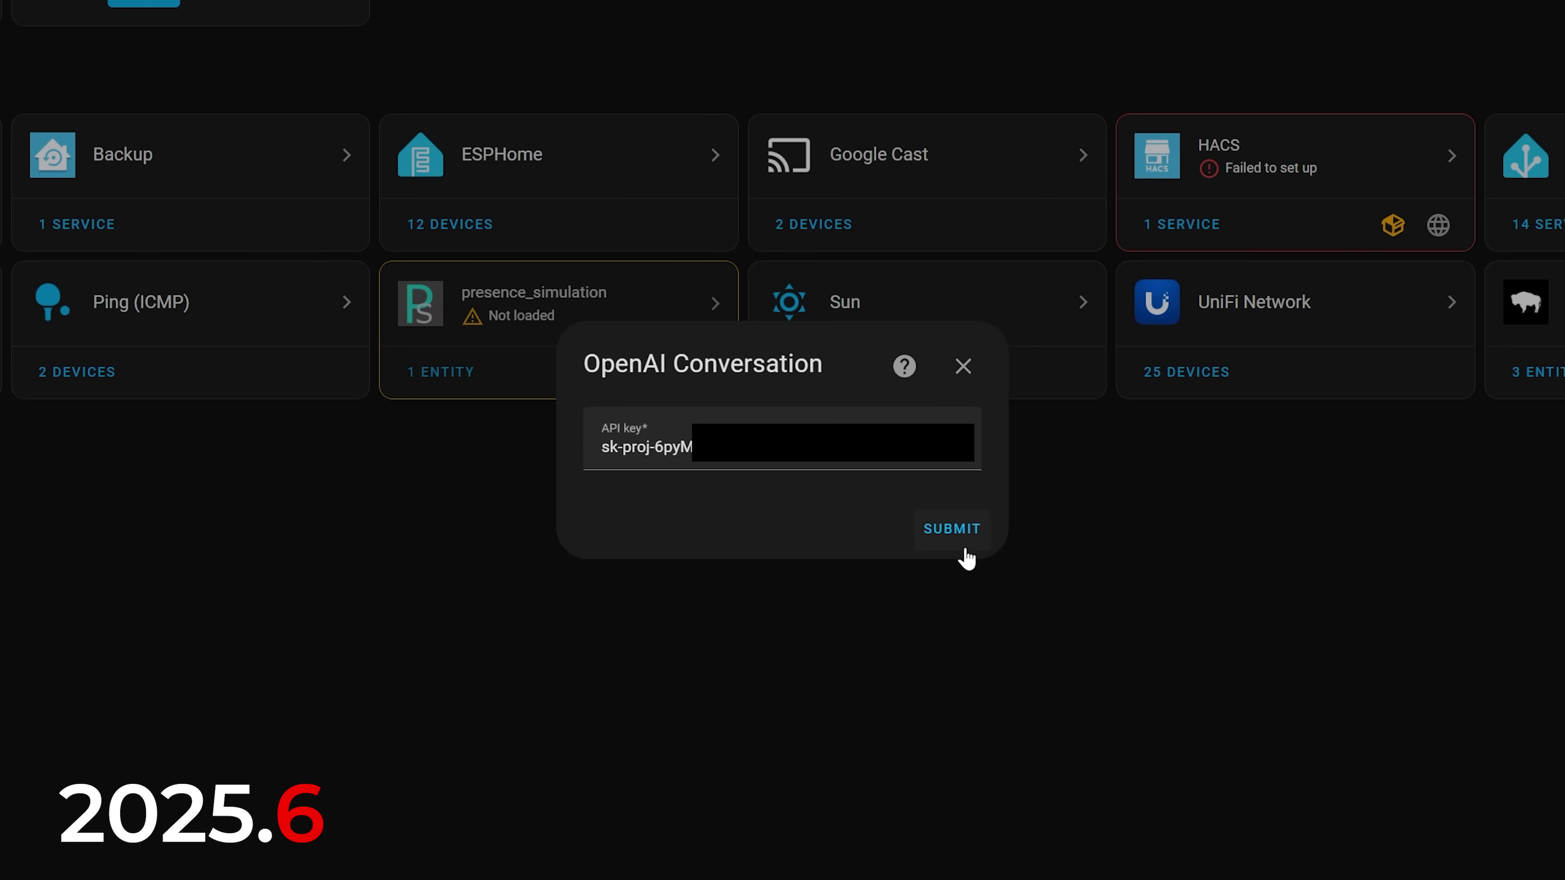
click(965, 549)
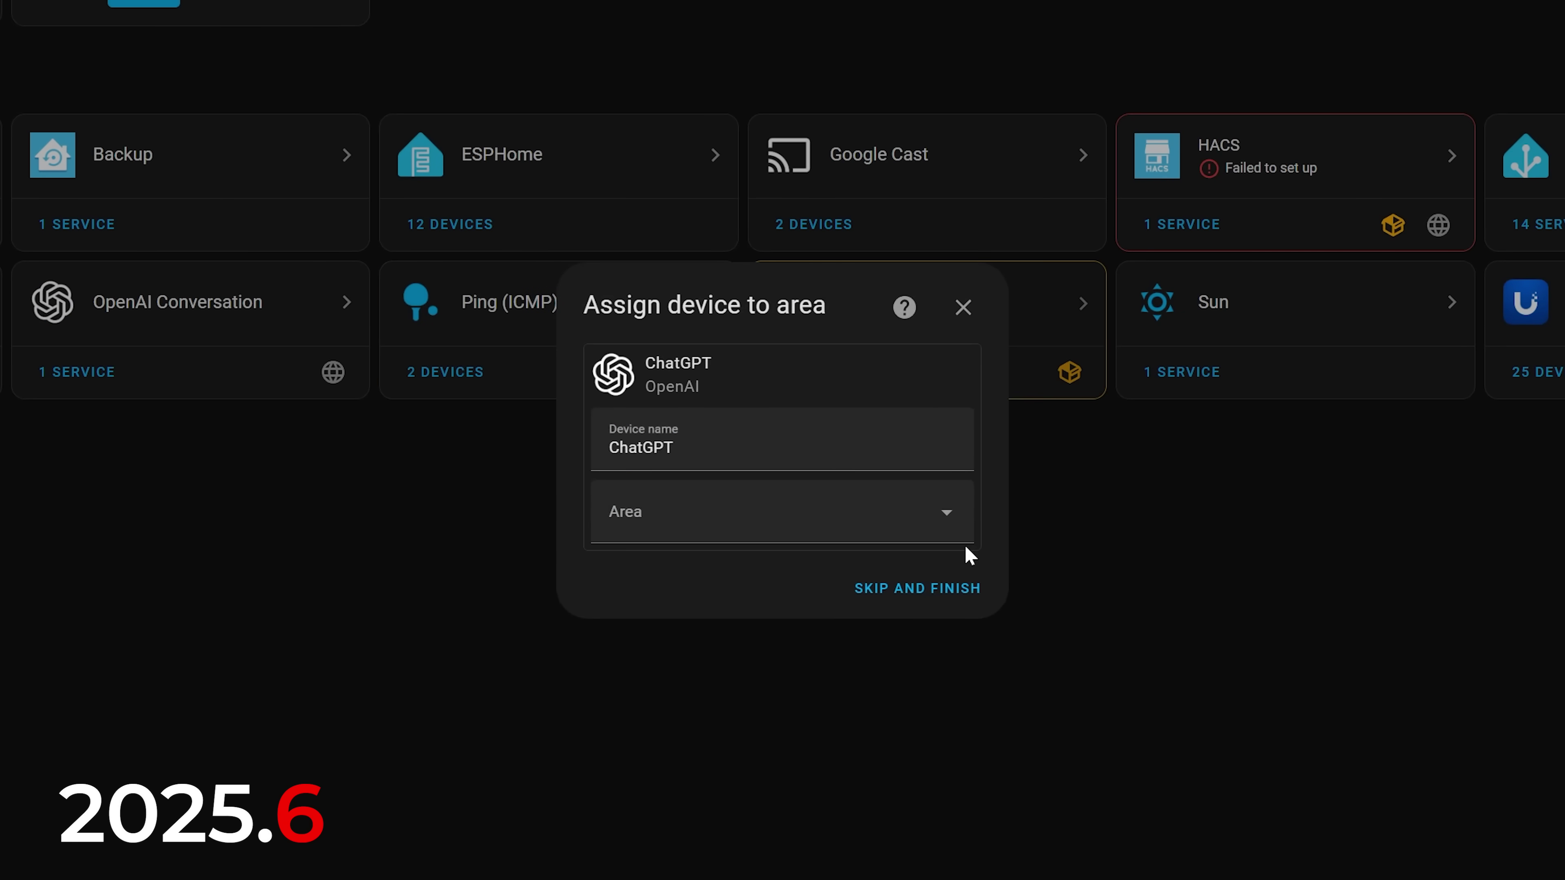
click(952, 590)
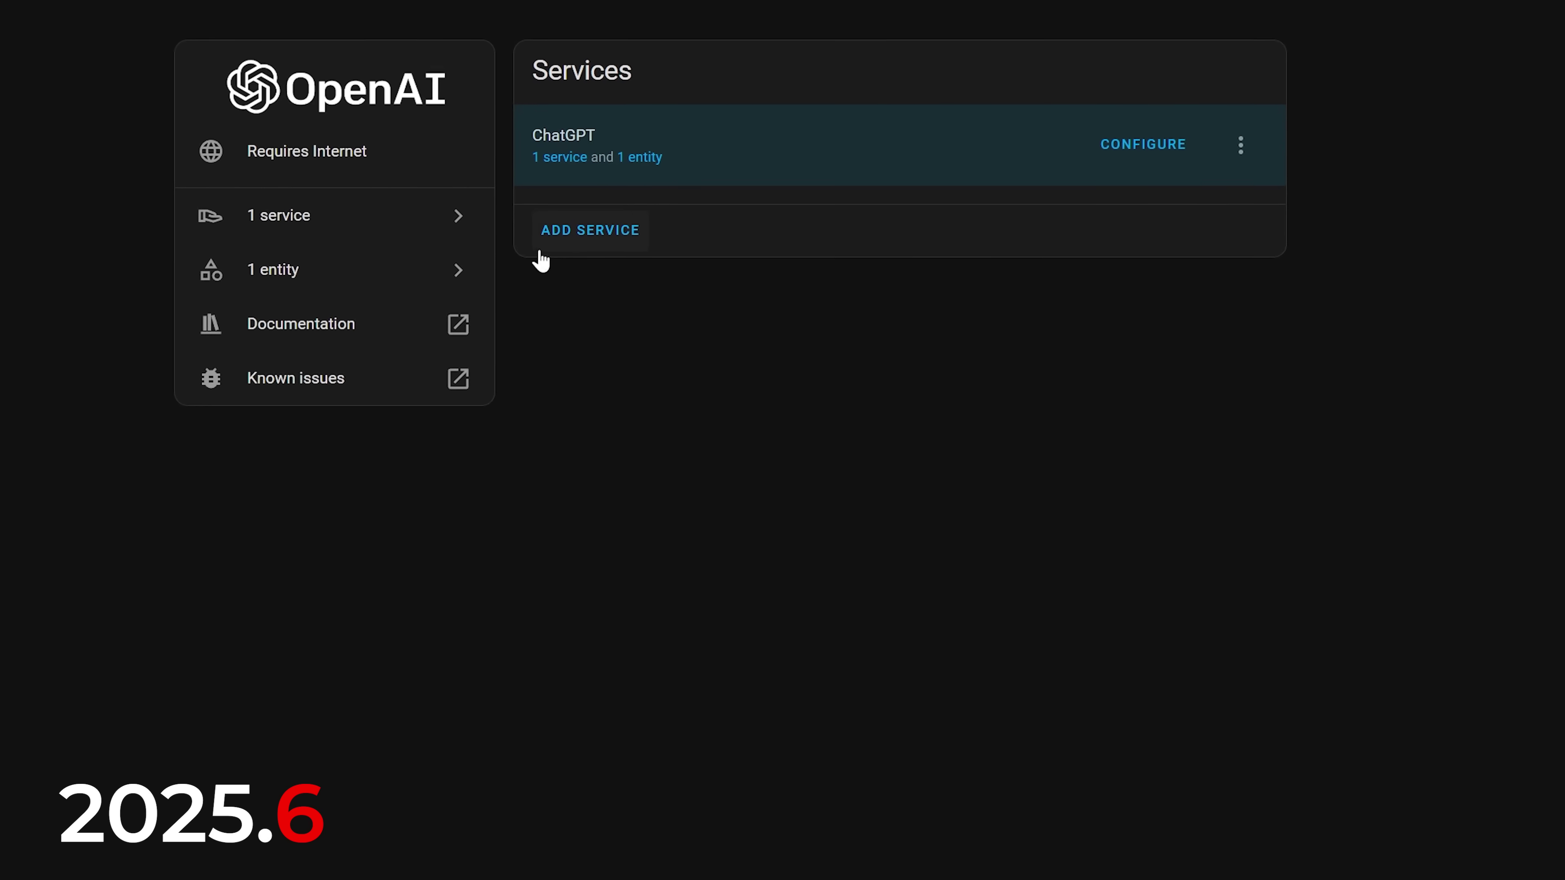
Add two more OpenAI services with the same API key, skipping area assignment.
click(592, 231)
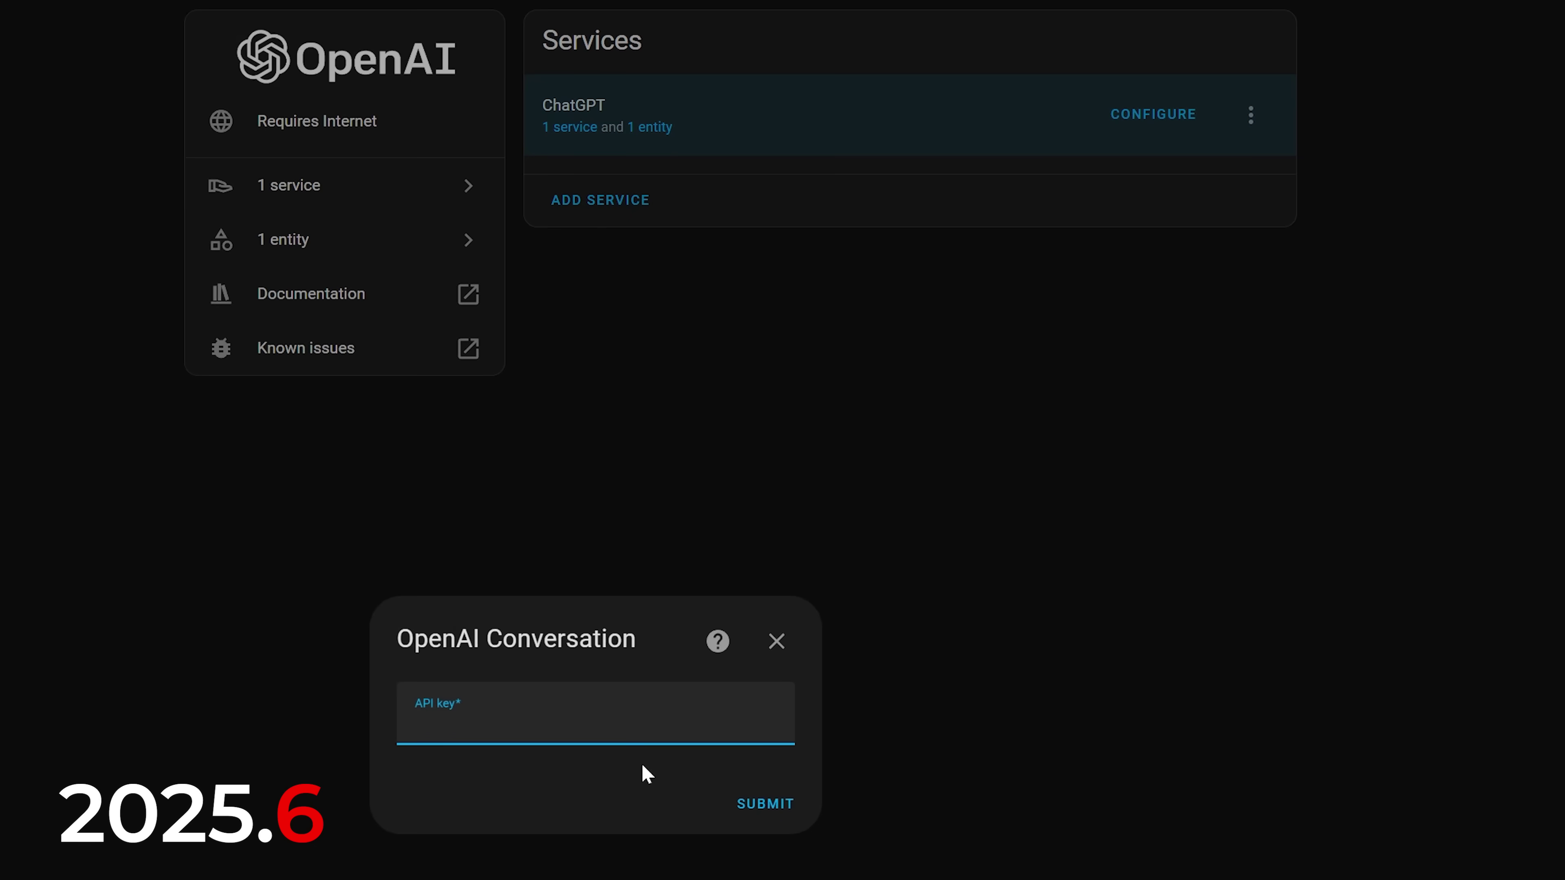
key(ctrl+v)
click(782, 805)
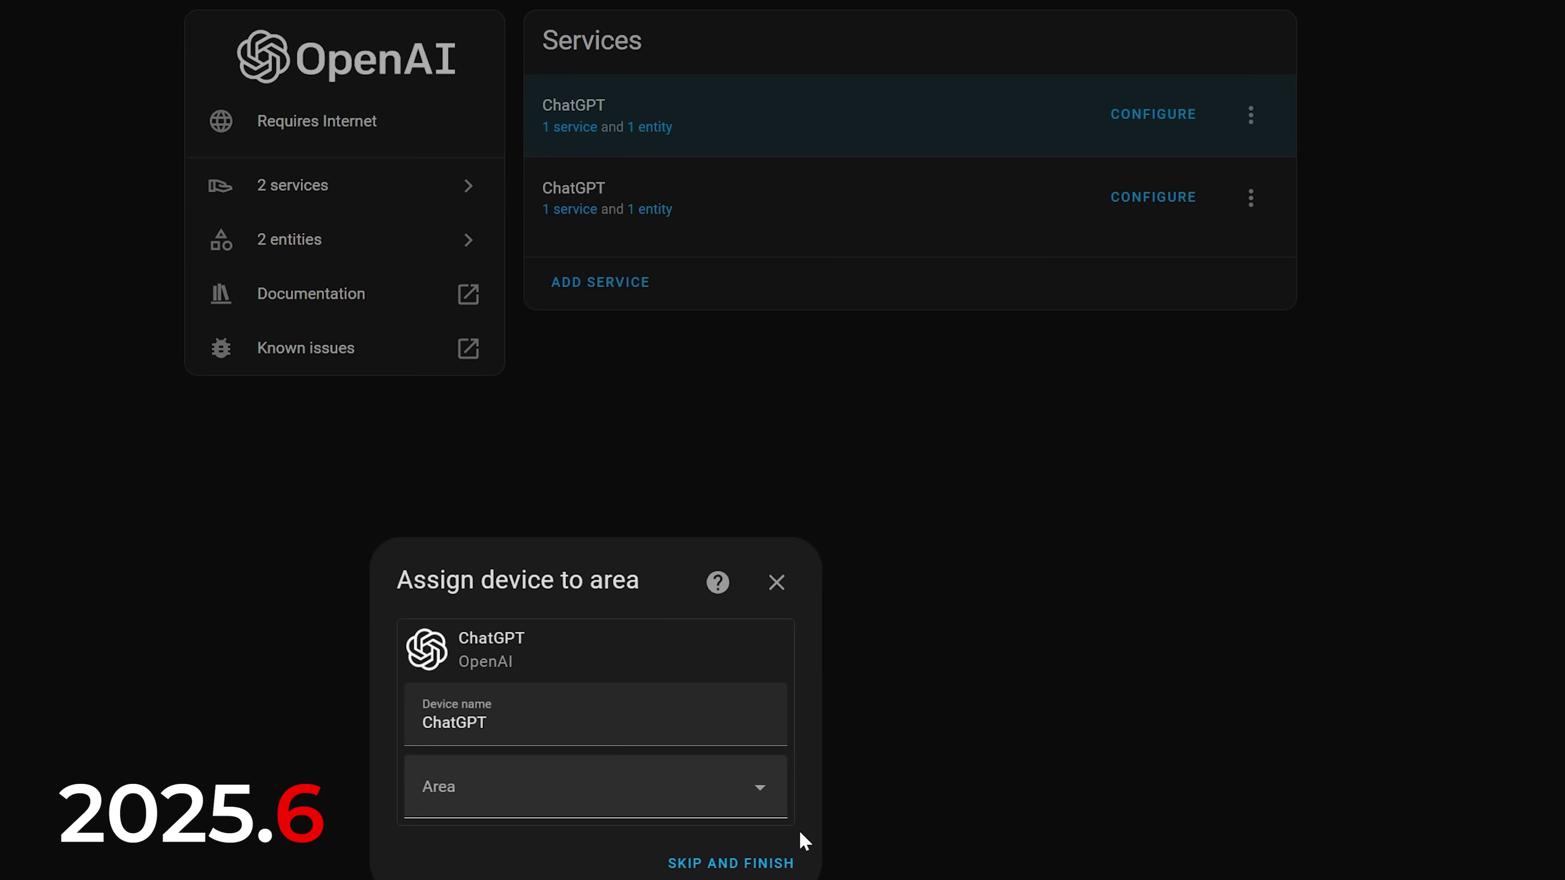
click(774, 866)
click(585, 285)
key(ctrl+v)
click(796, 815)
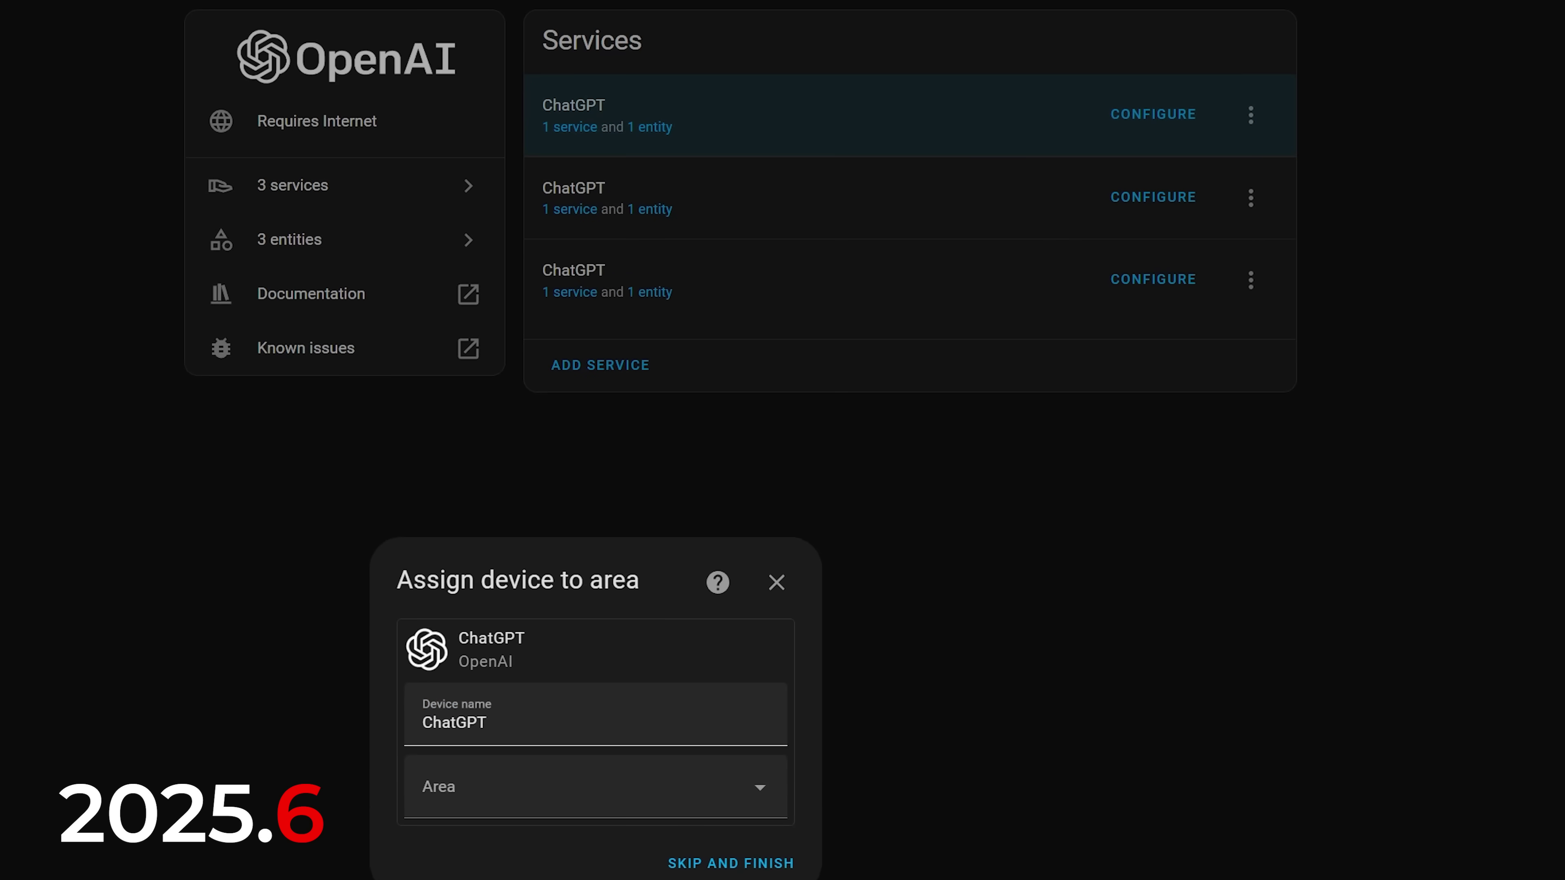
click(732, 863)
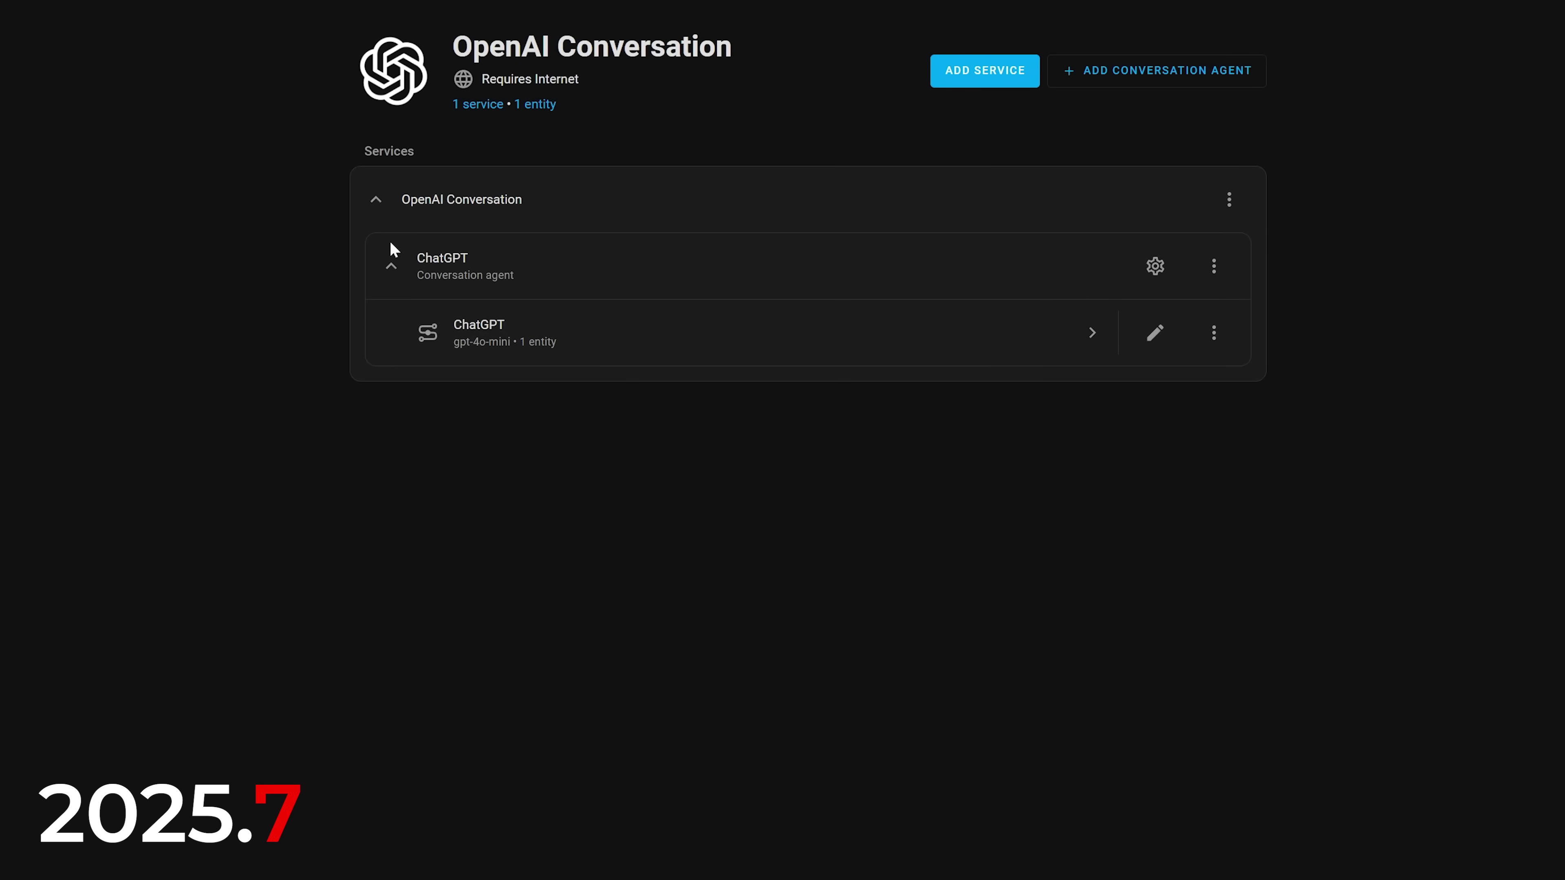
Create a new OpenAI Conversation agent alongside the ChatGPT agent.
click(401, 281)
click(399, 281)
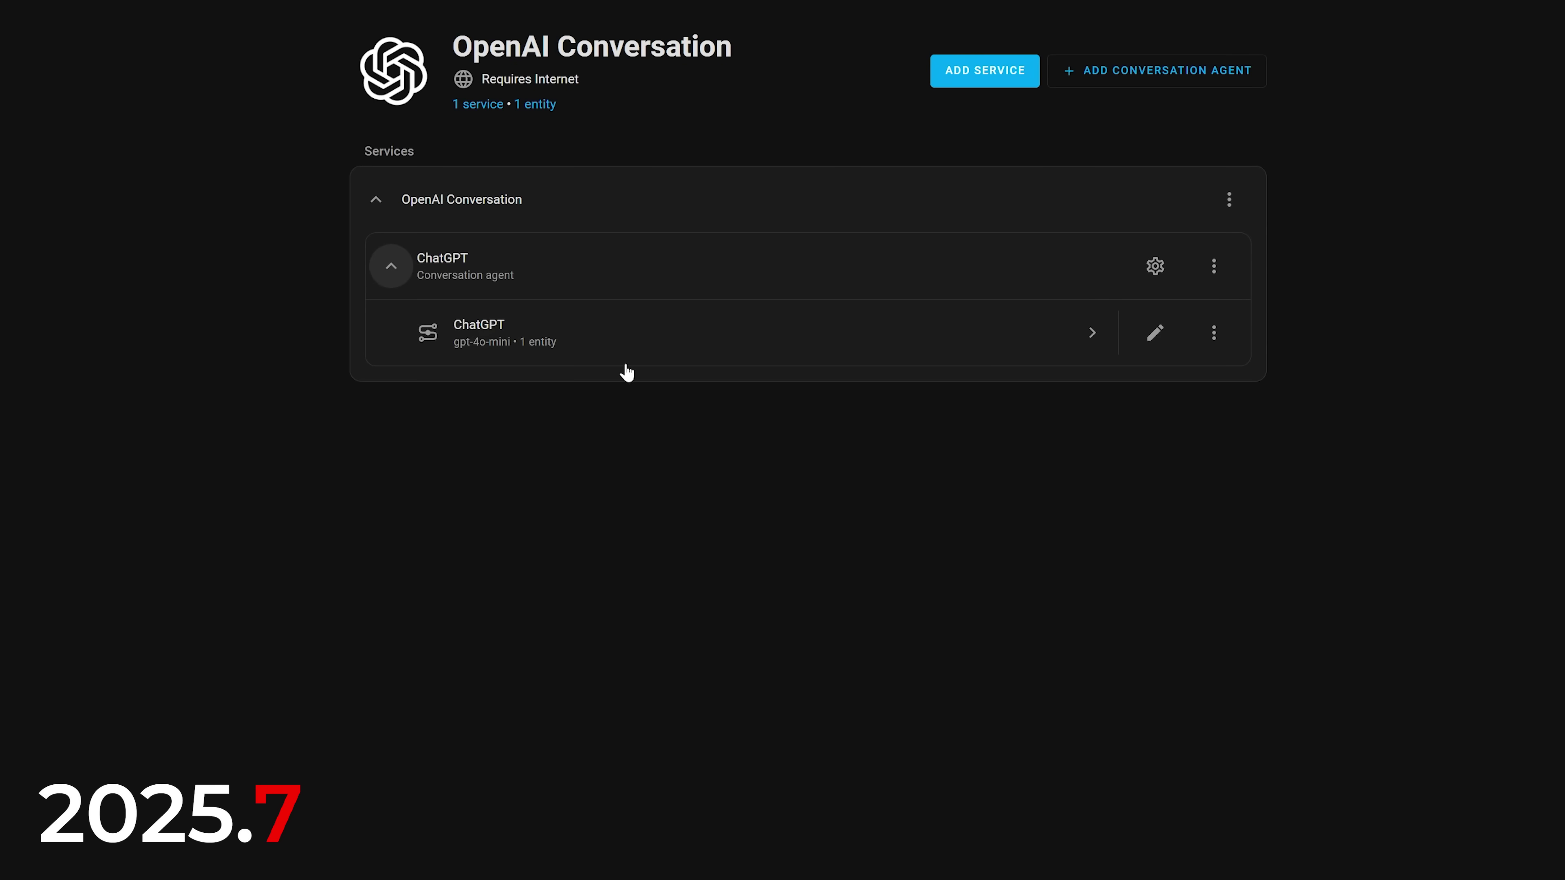
click(1172, 81)
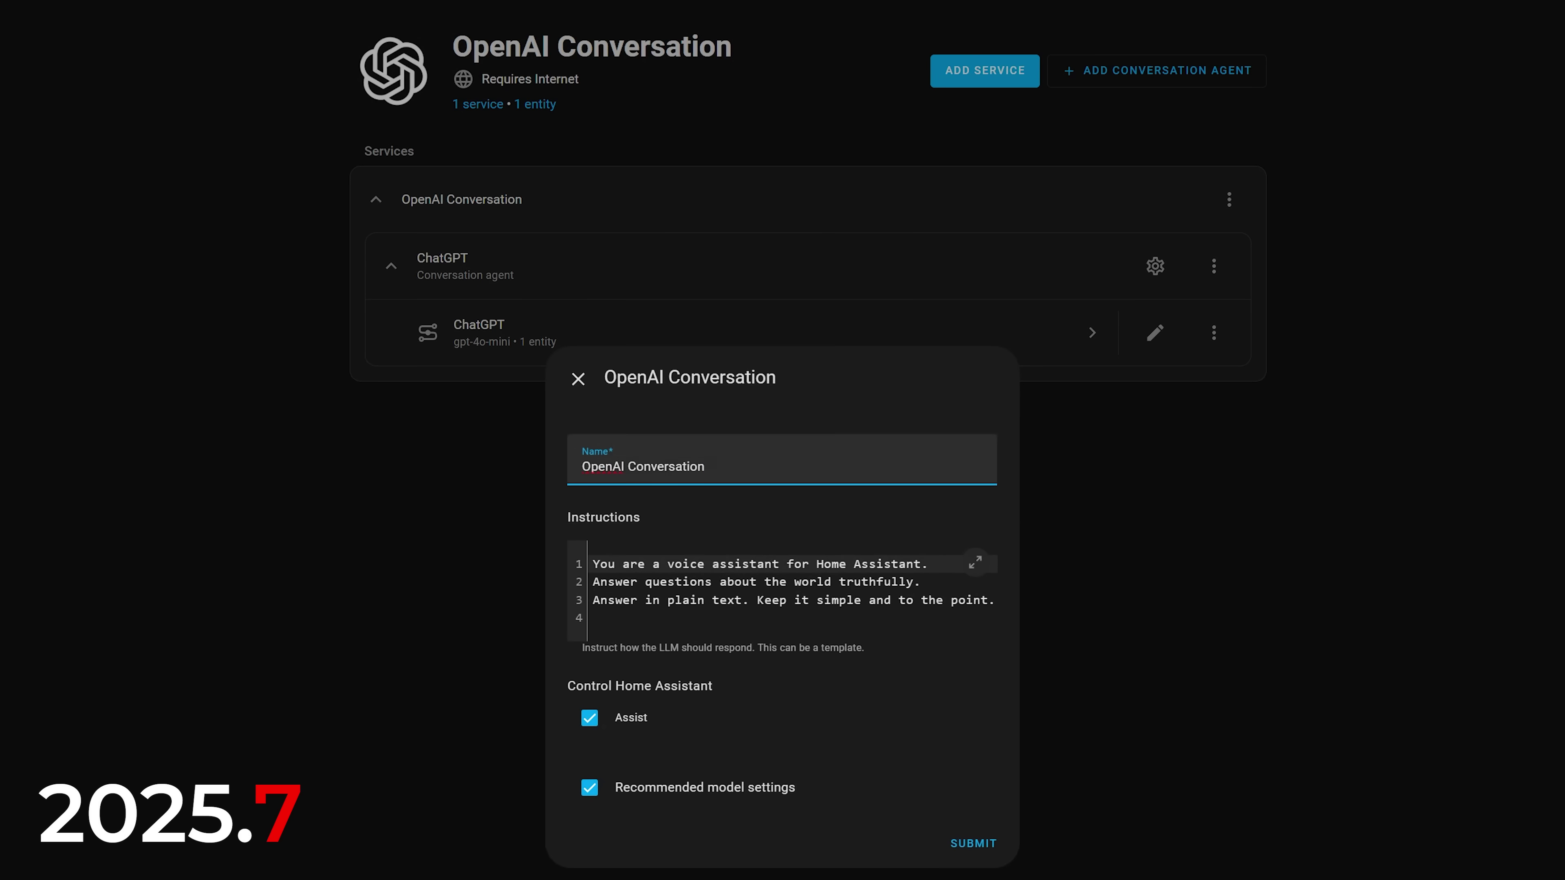
click(960, 845)
click(915, 675)
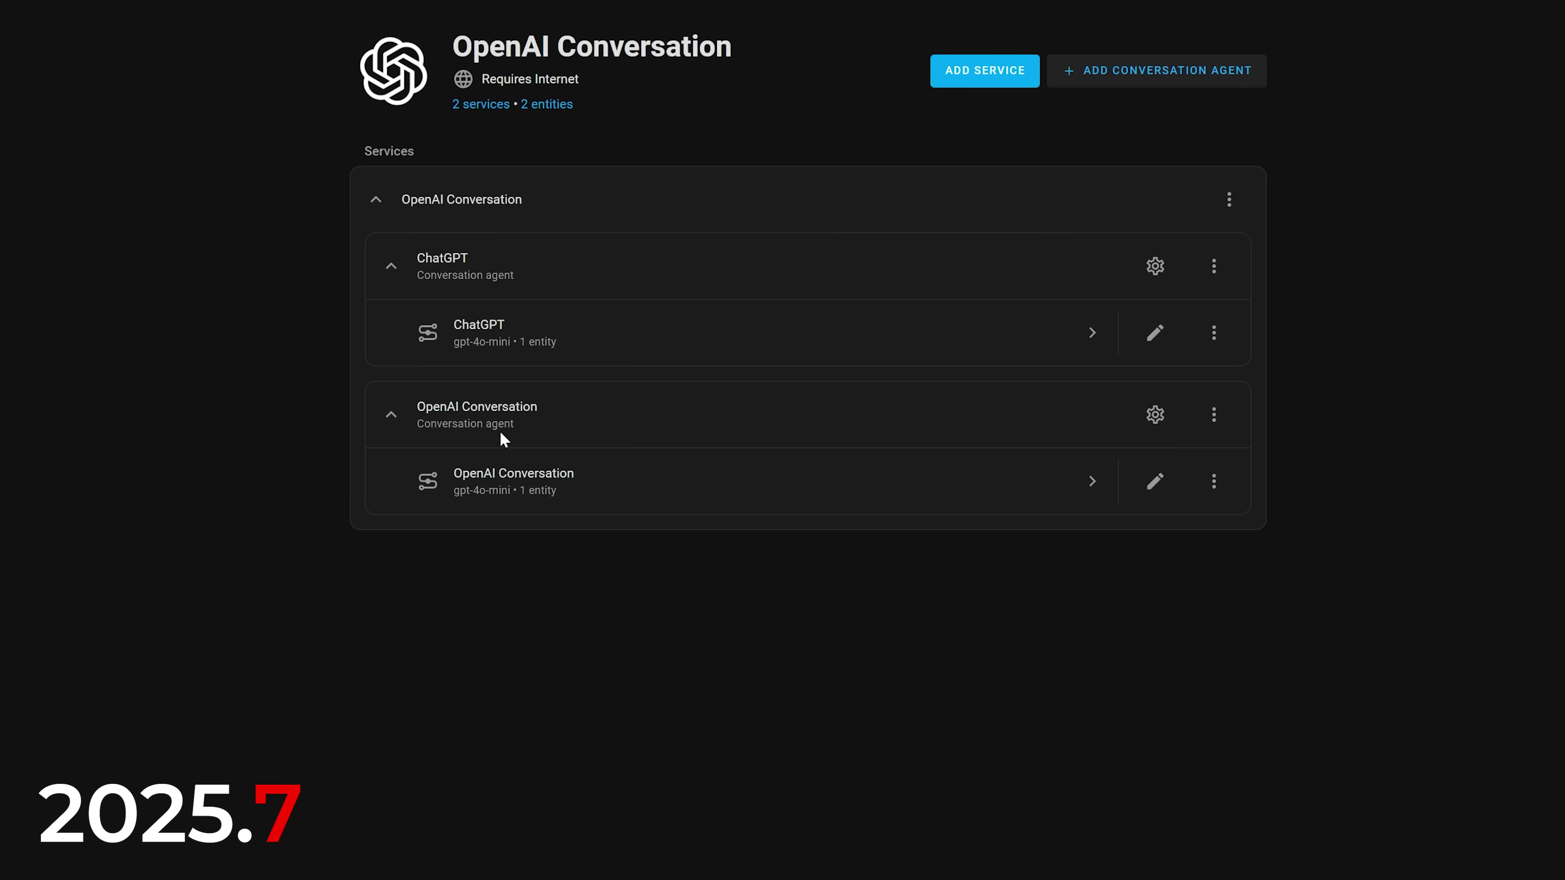
Inspect the OpenAI Conversation device's settings and the agent's options.
click(1149, 488)
click(581, 791)
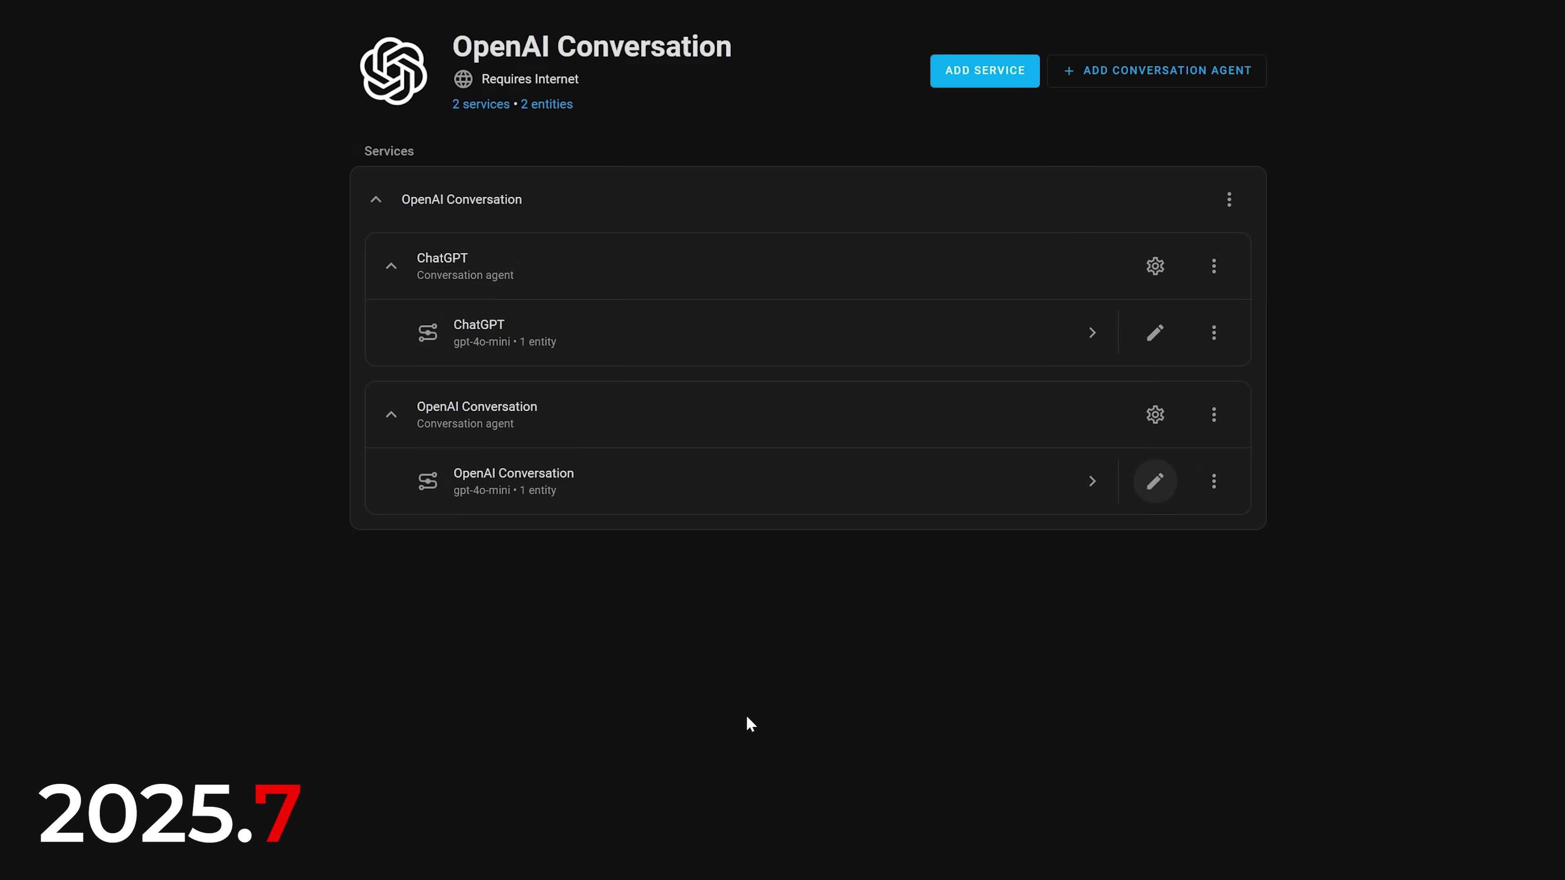
click(1212, 489)
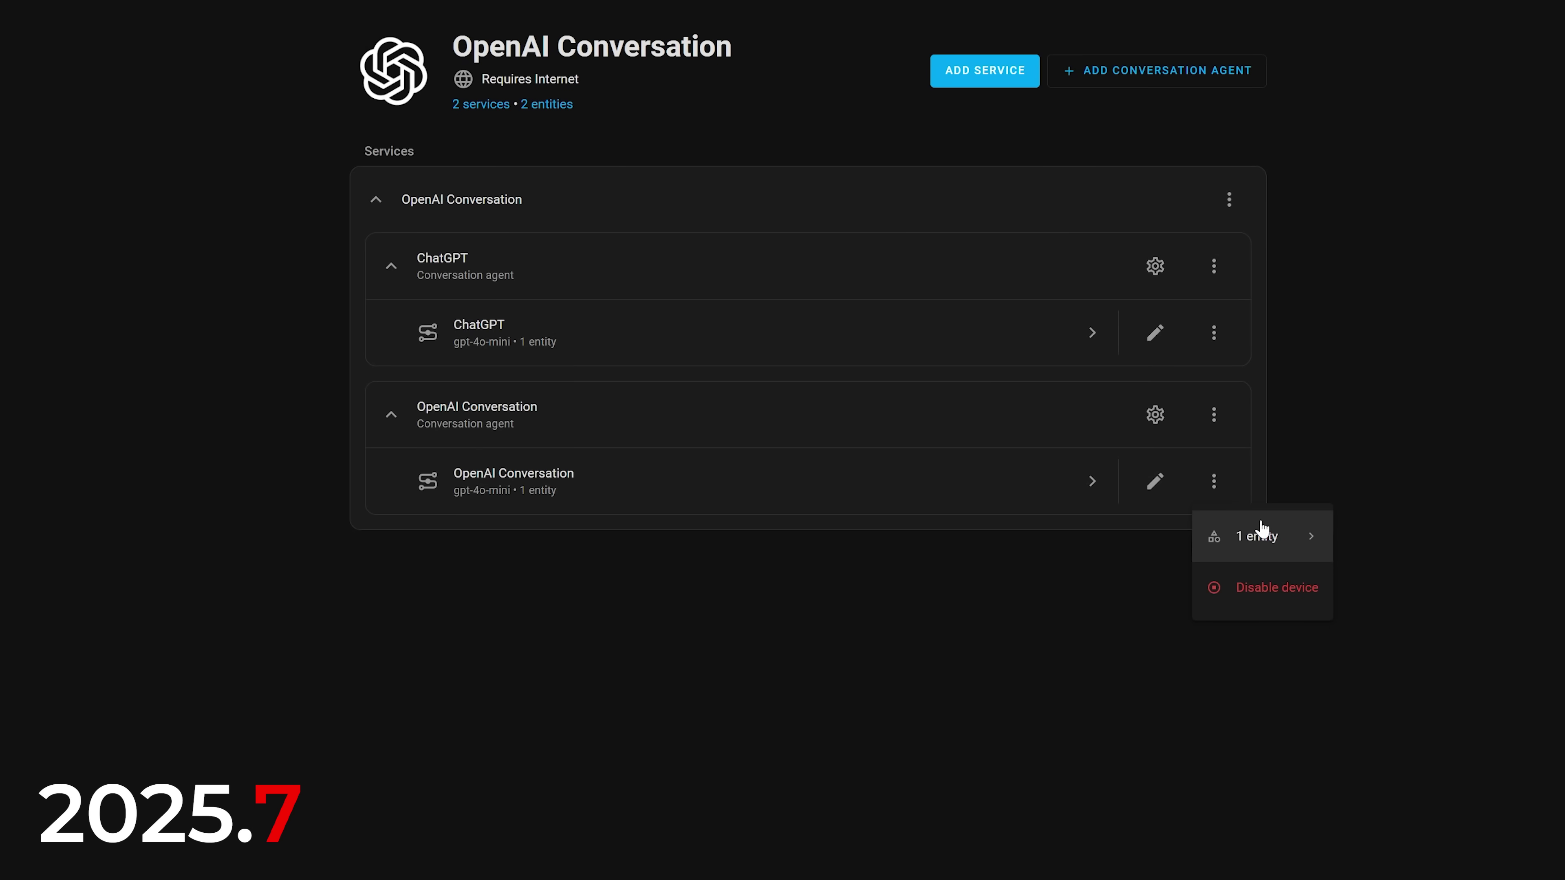
click(1154, 414)
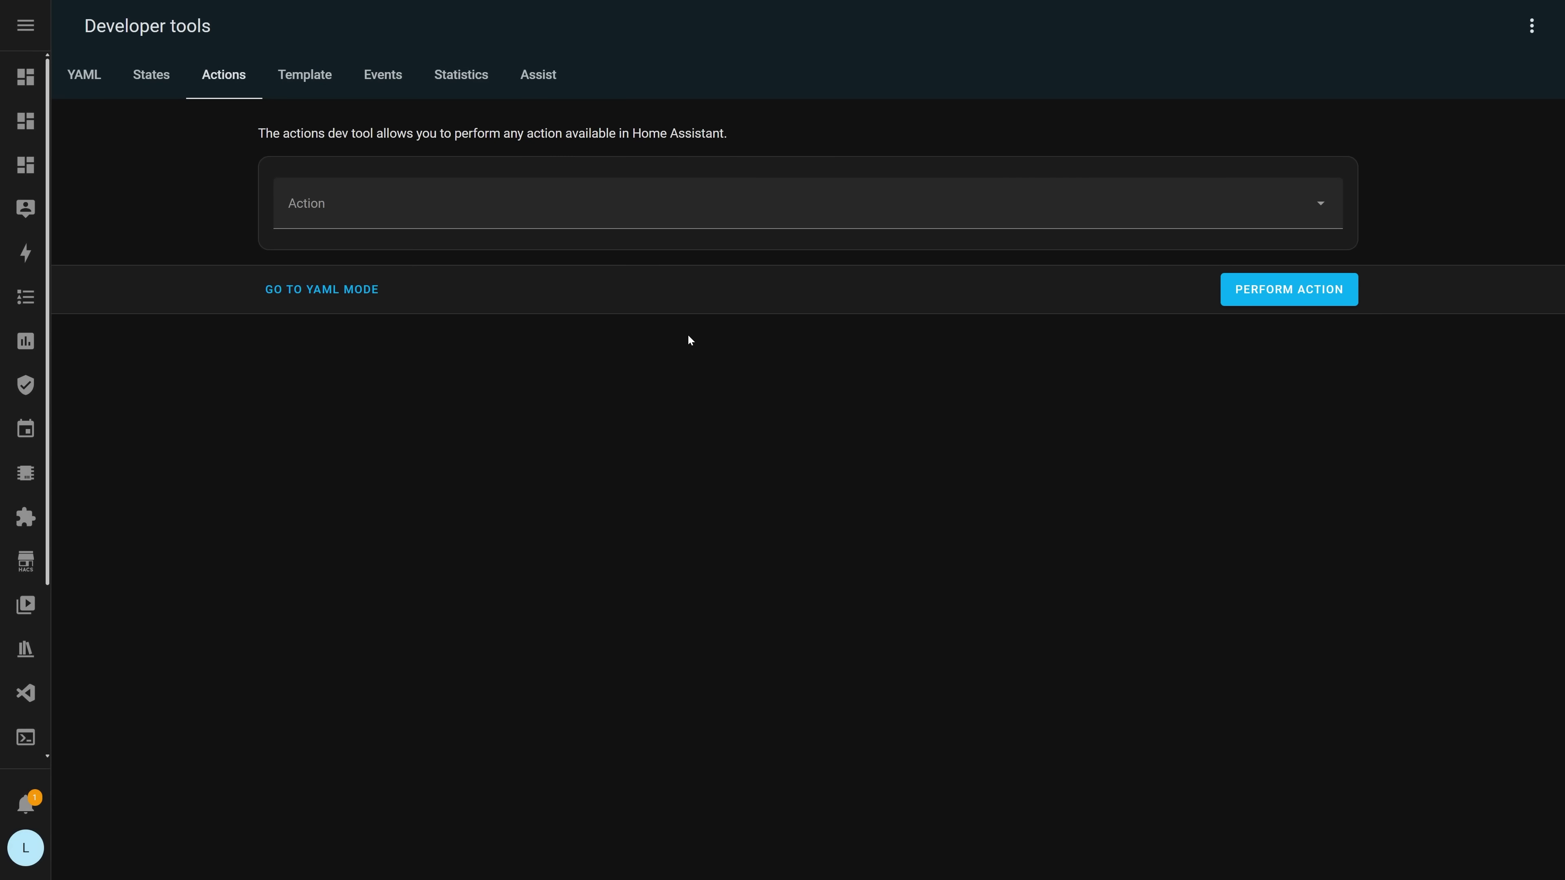
Set up an Ask question action targeting the Office Home Assistant Voice satellite.
click(678, 216)
text(ask ques)
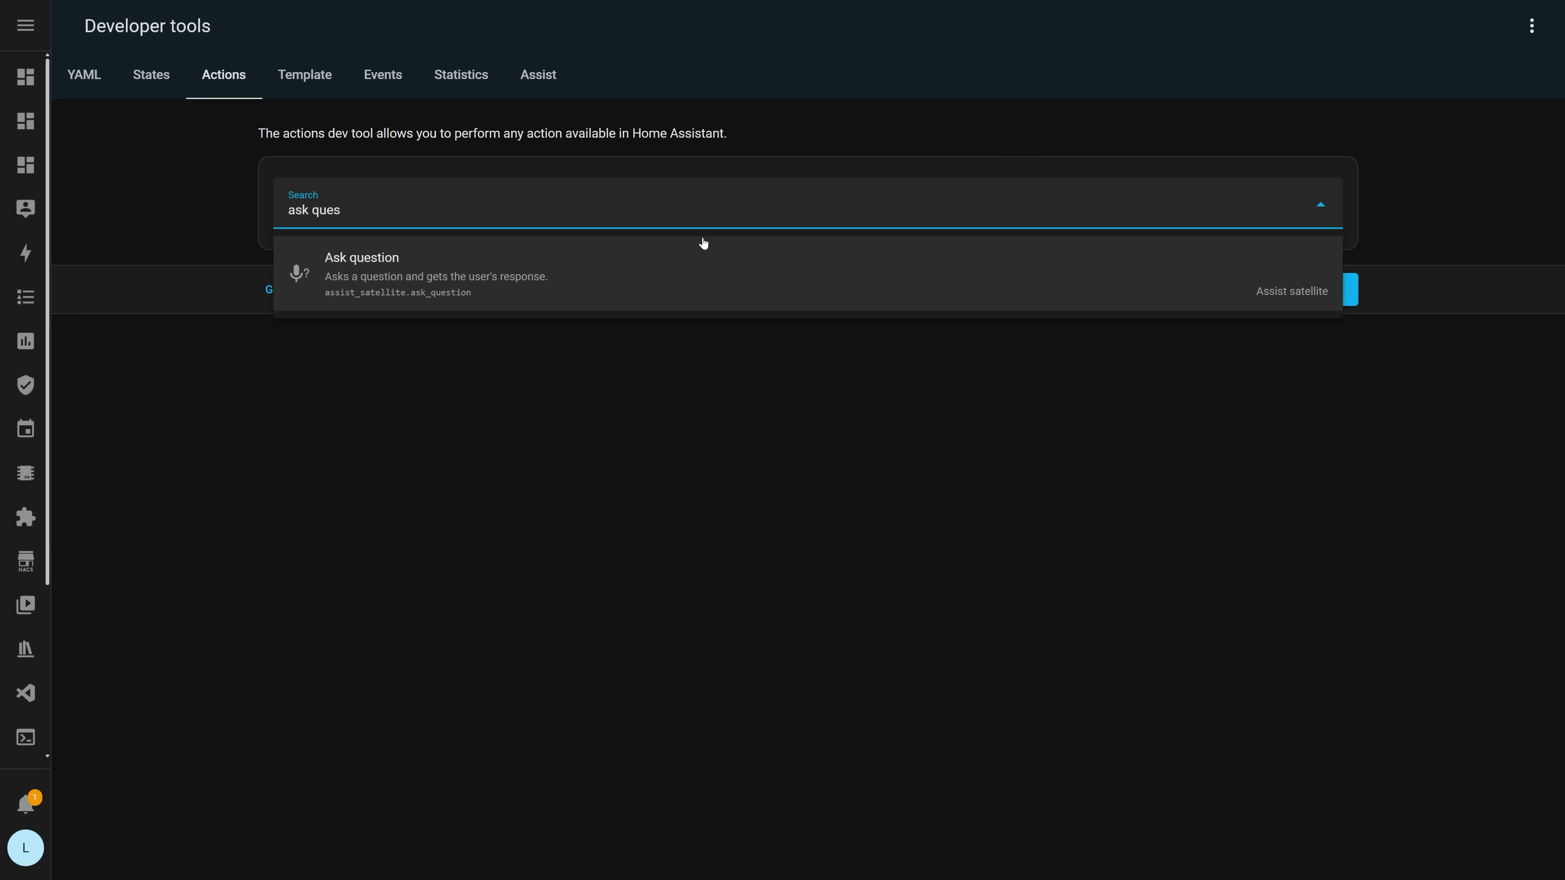
click(565, 270)
click(1003, 316)
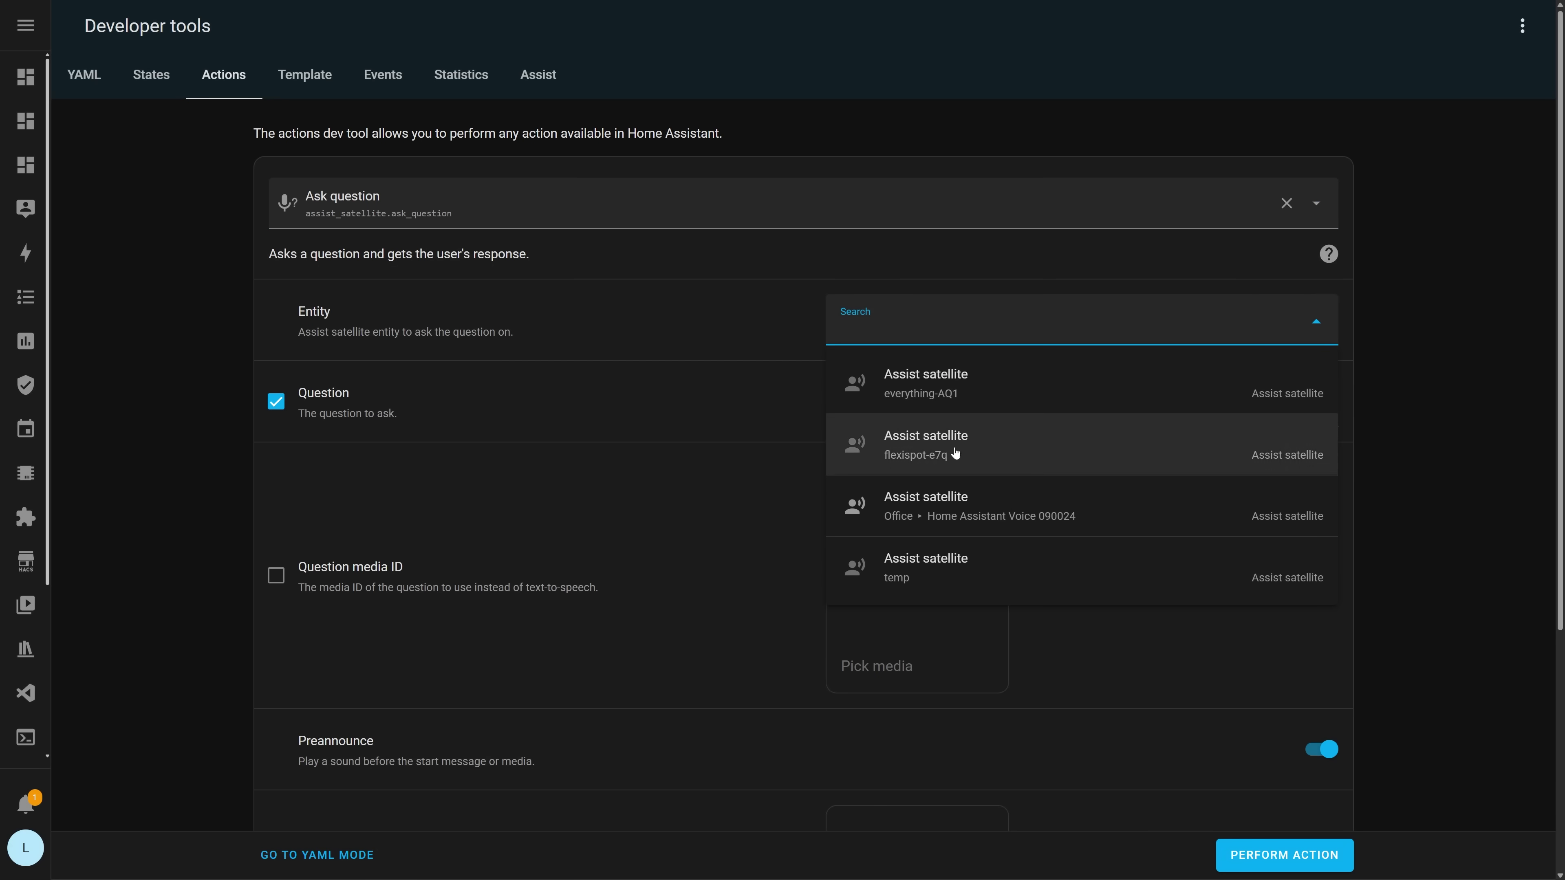
click(972, 518)
scroll(818, 491, down, 1)
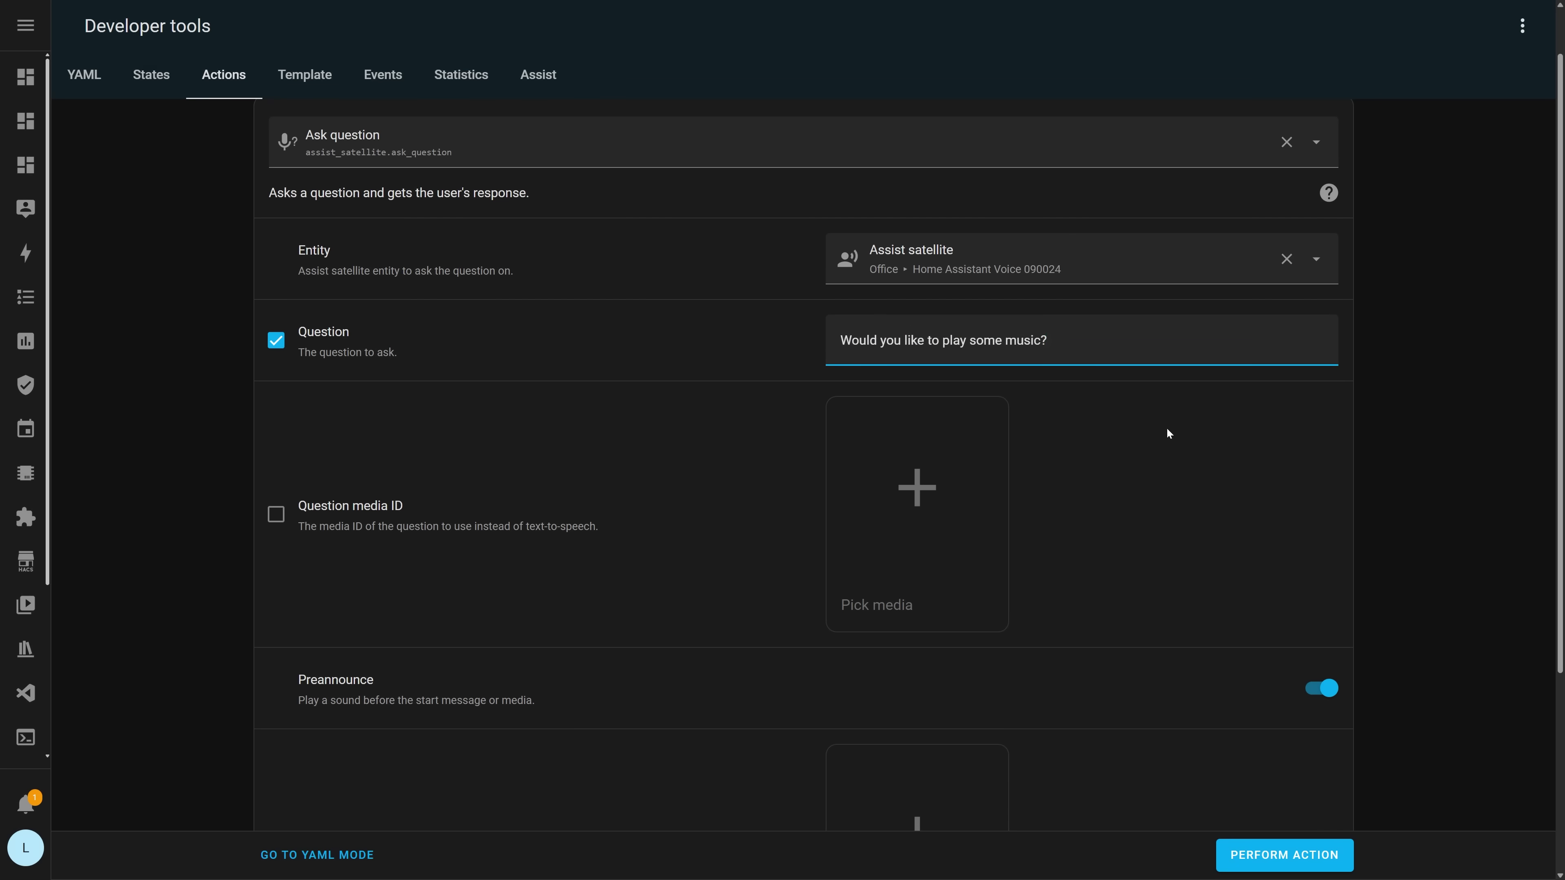
scroll(1169, 433, down, 2)
scroll(1117, 439, down, 3)
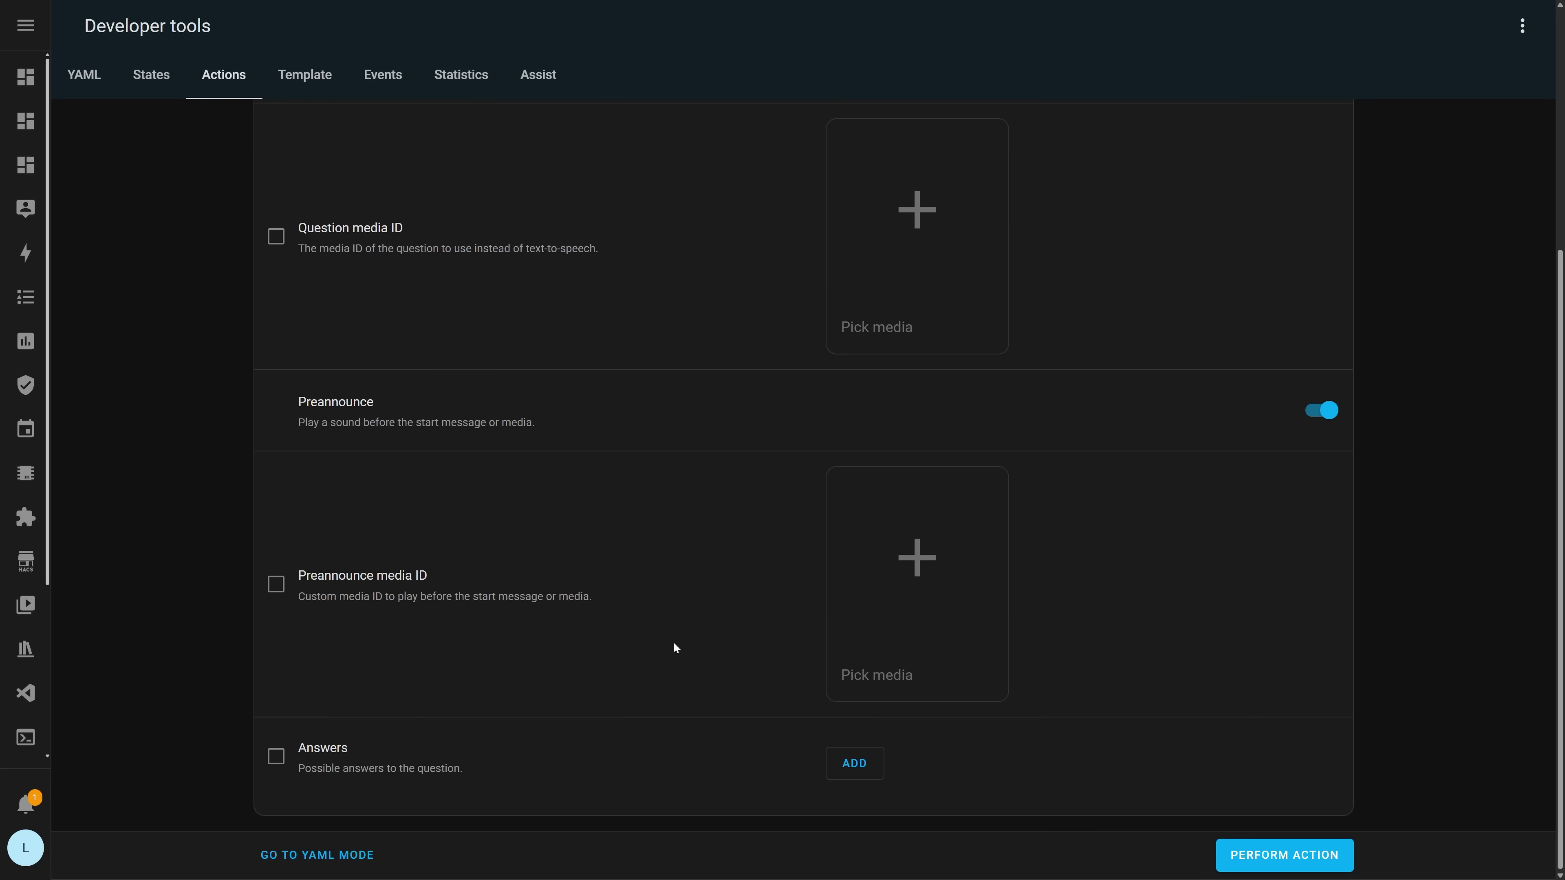
Add a 'yes' answer with sentences yes, yeah and hell yeah.
click(859, 771)
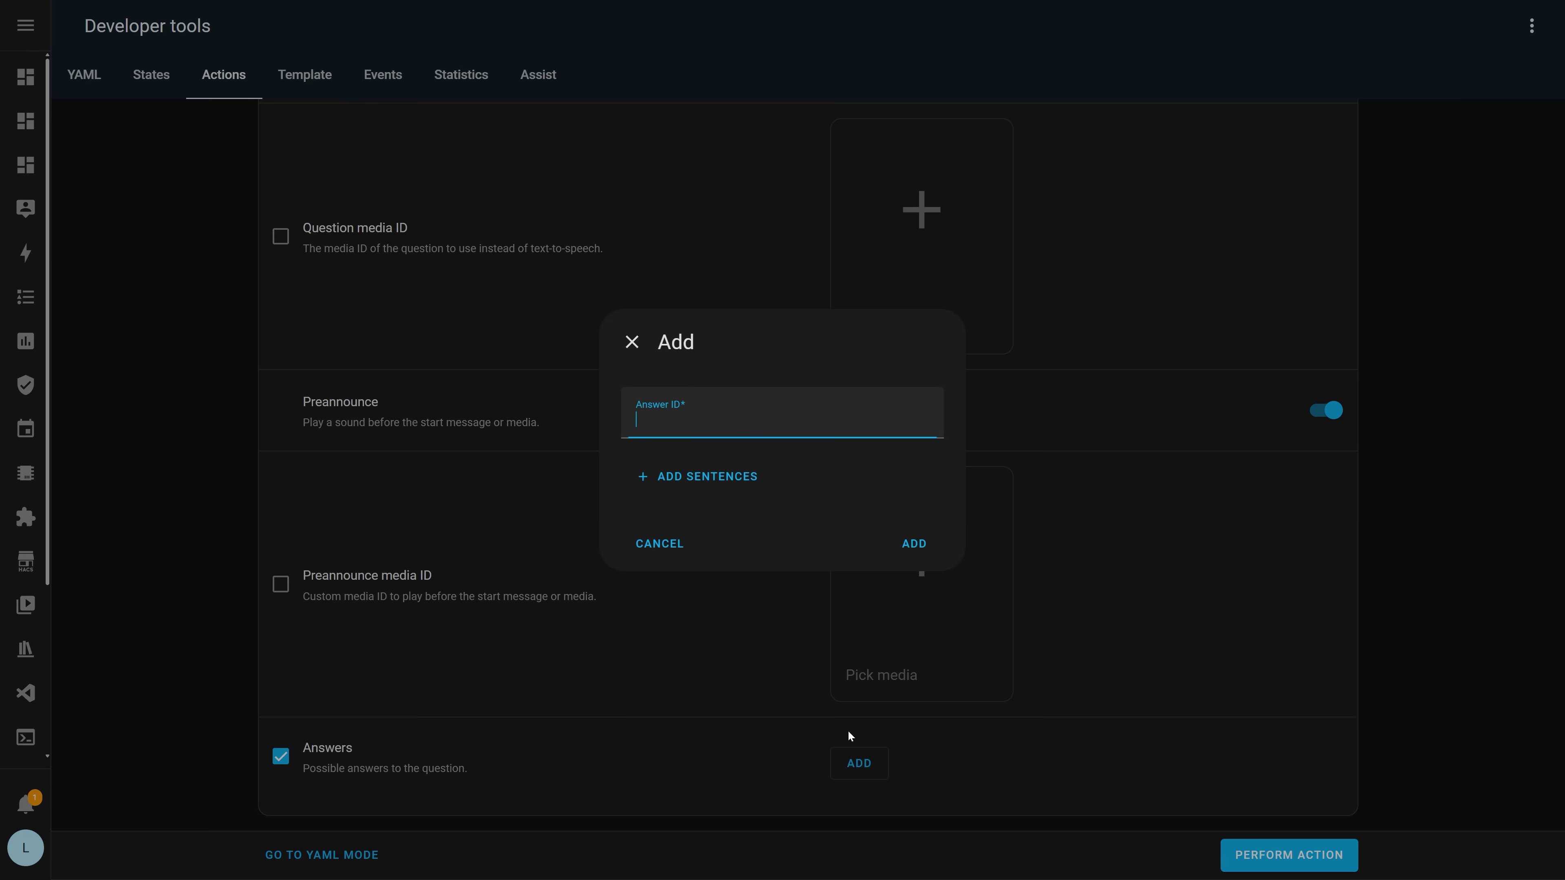
text(yes)
click(684, 486)
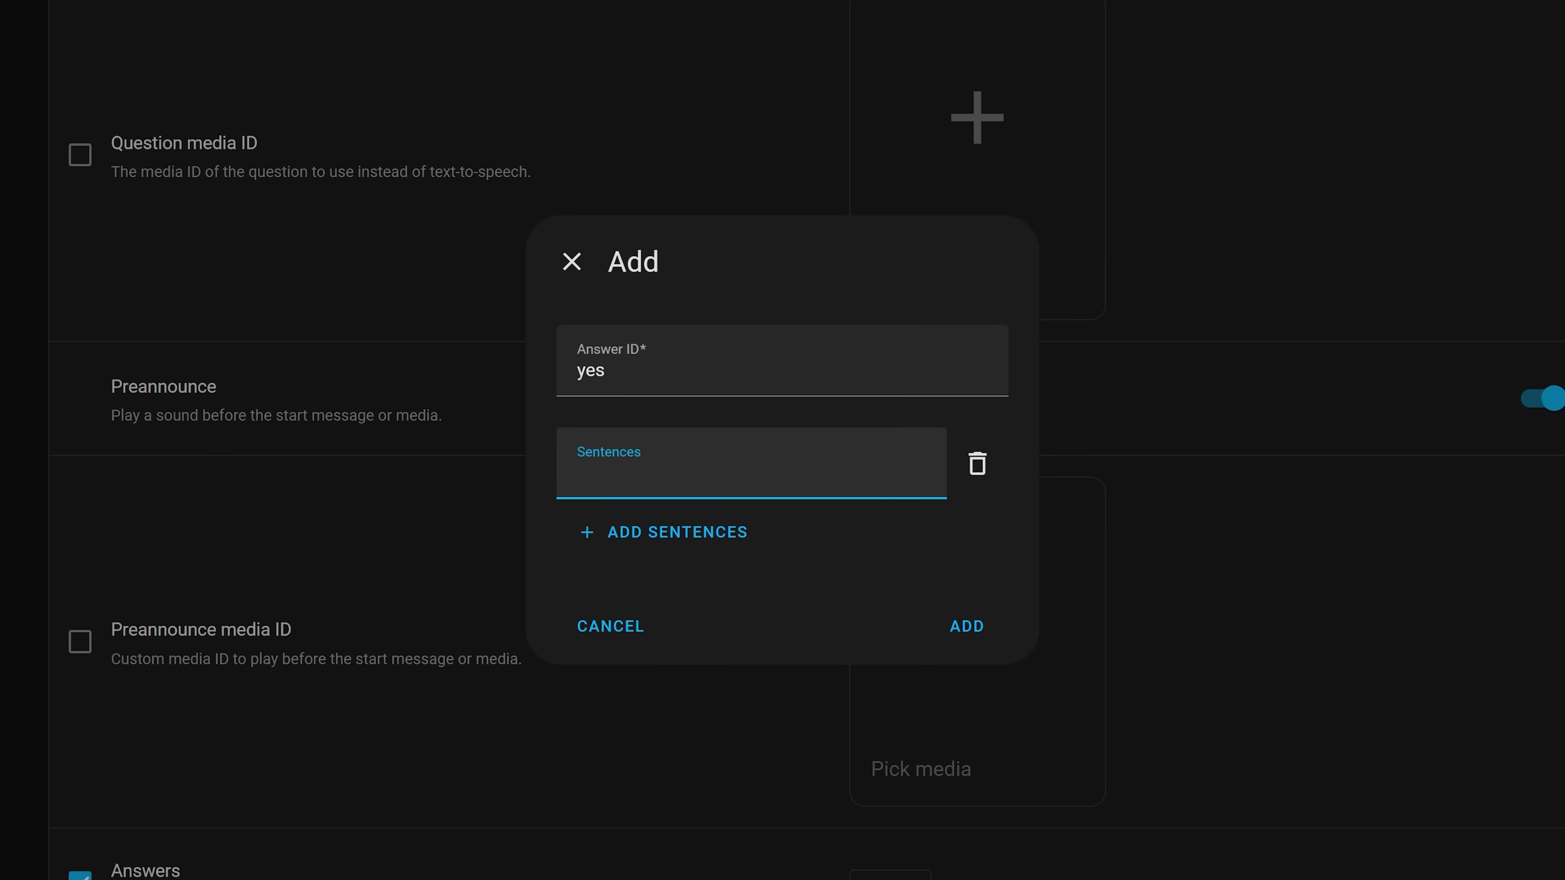
click(678, 532)
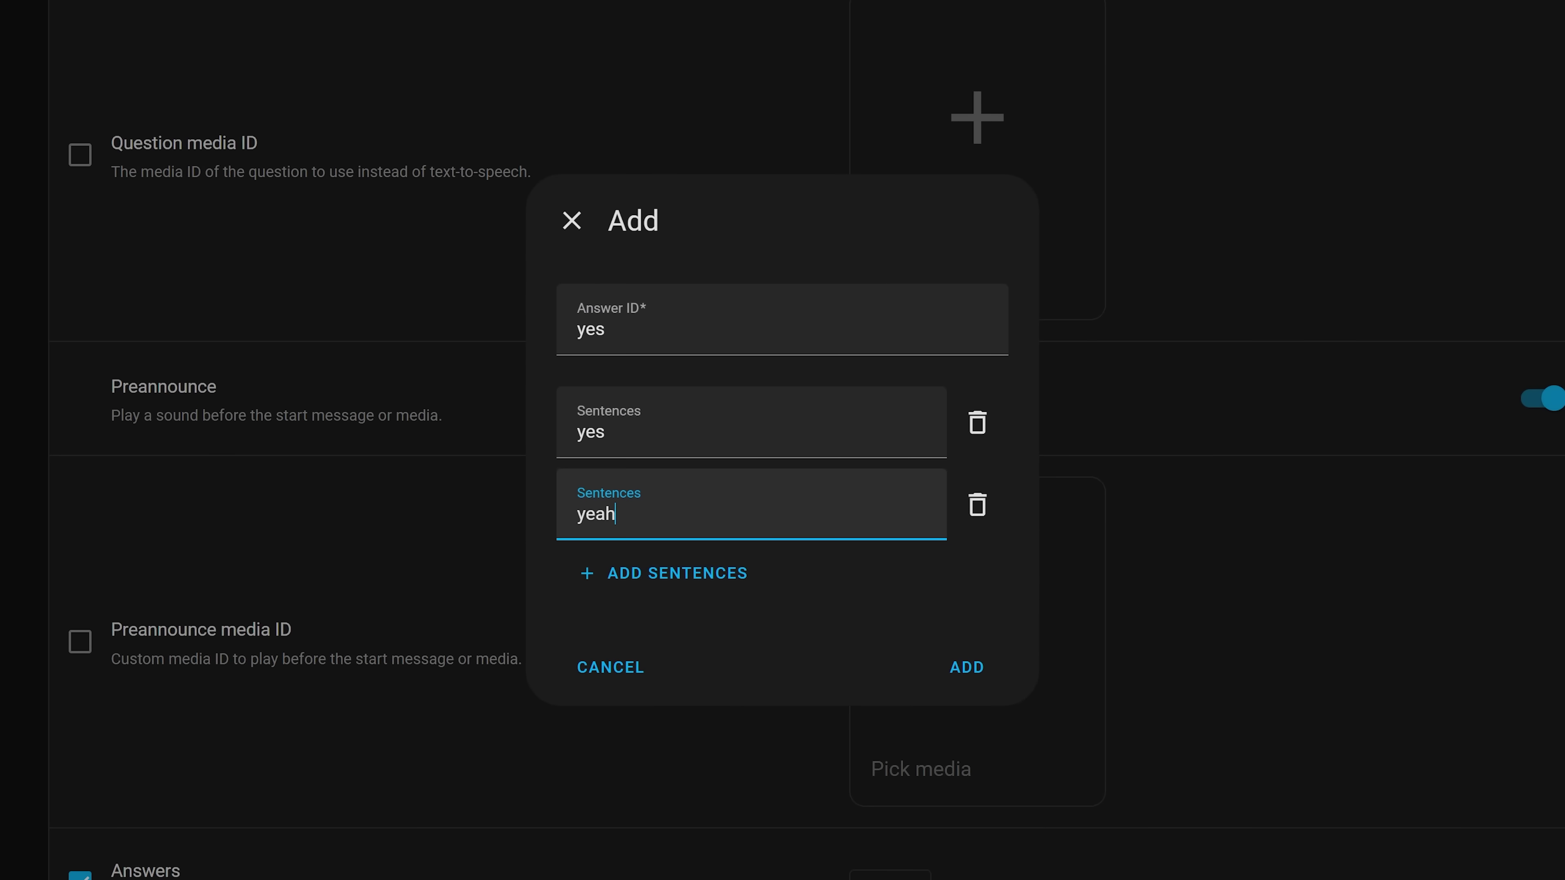
click(678, 574)
text(hell yeah)
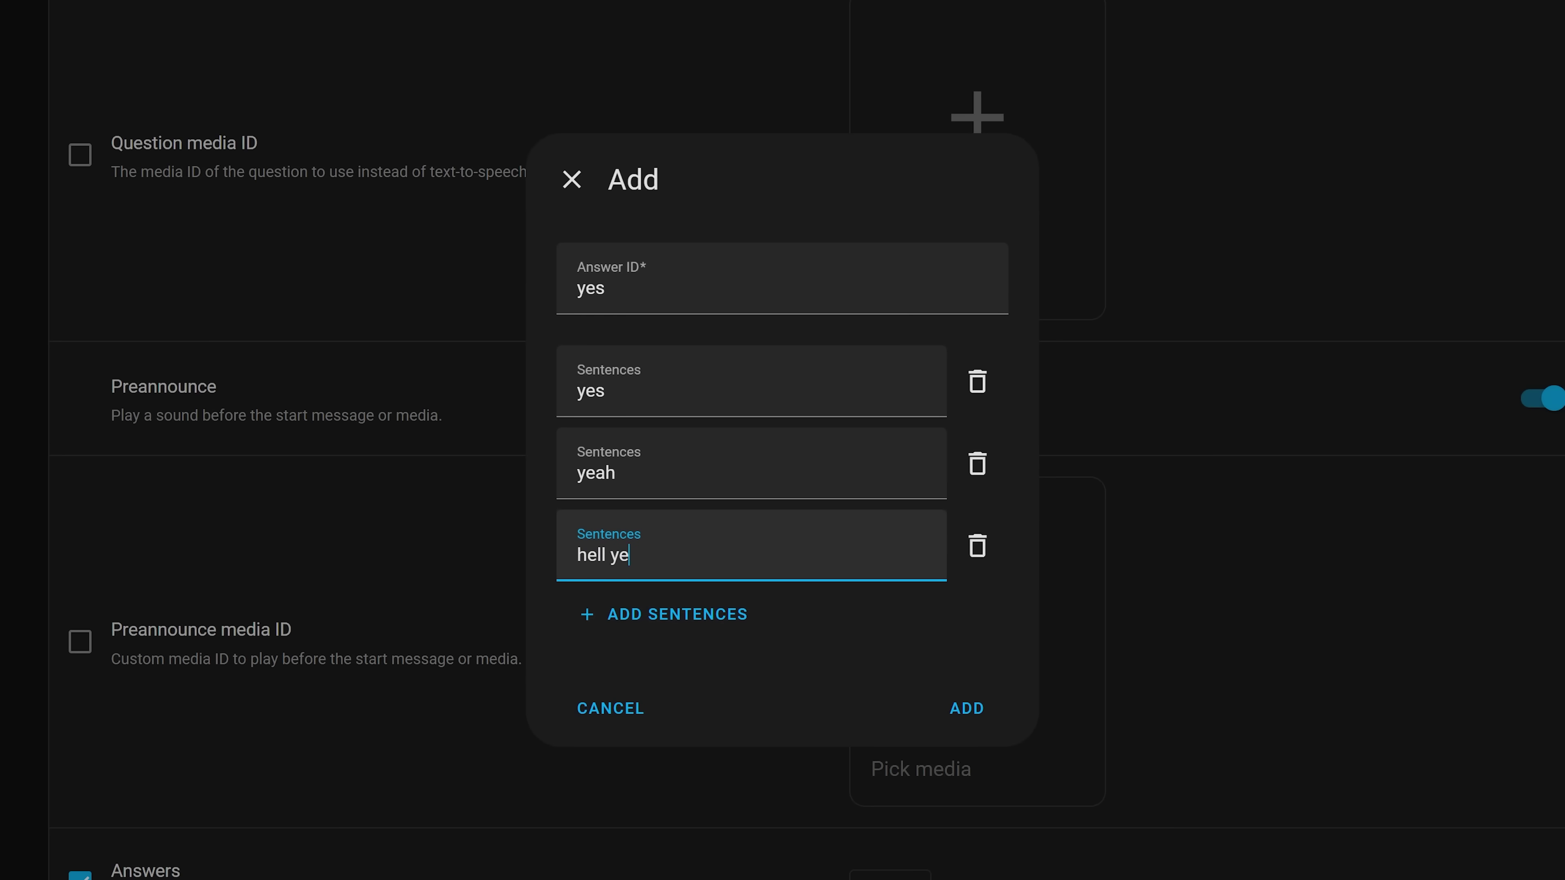
click(979, 722)
Add a 'no' answer with sentences no, nope and absolutely not.
scroll(1278, 762, down, 3)
click(898, 780)
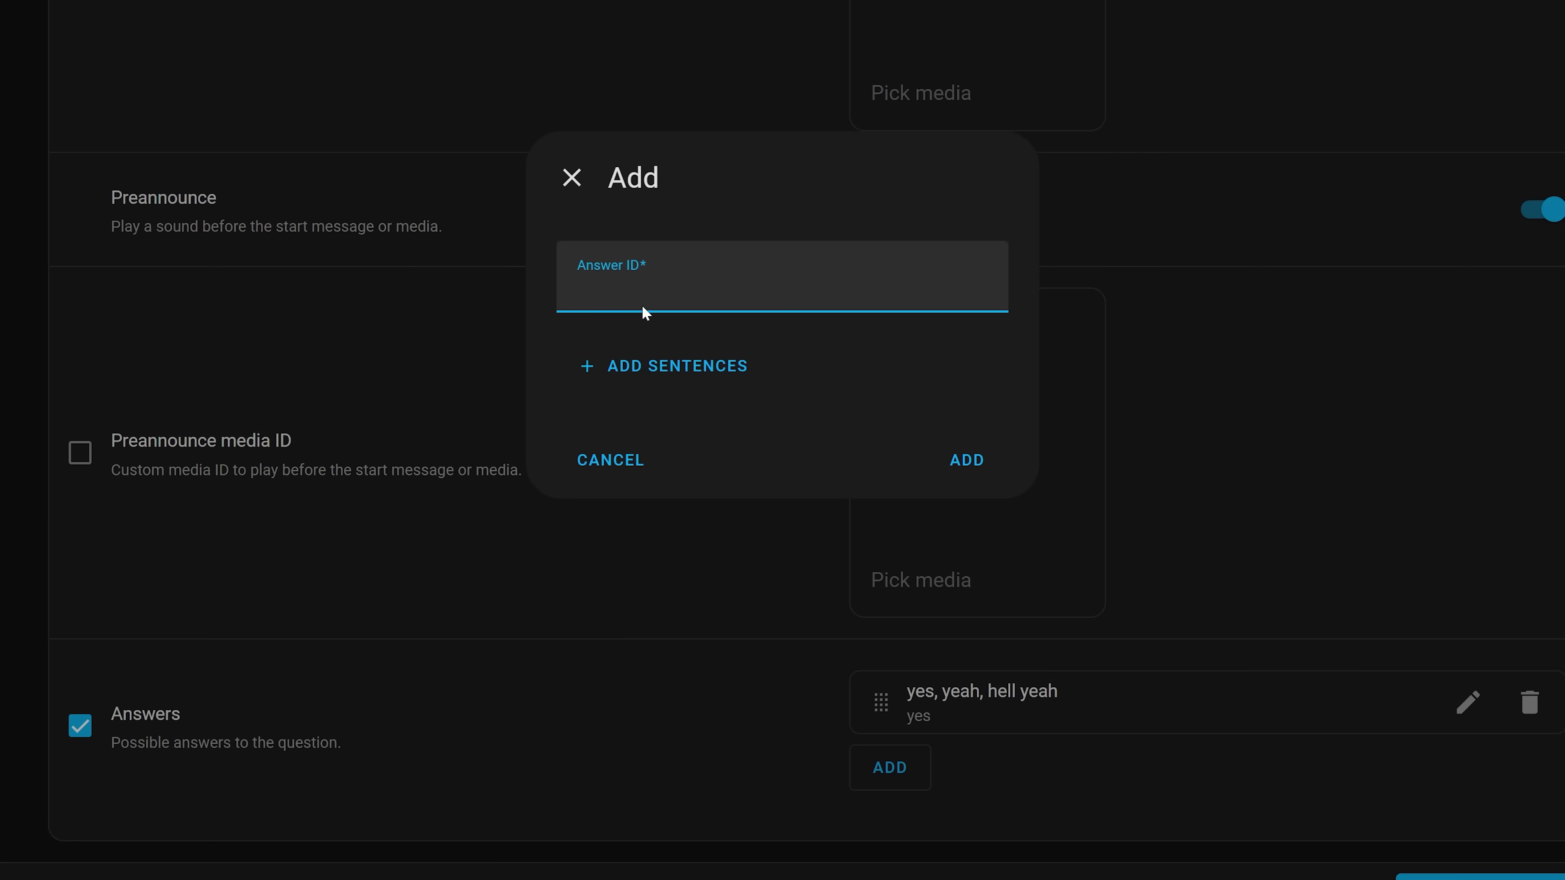
click(656, 383)
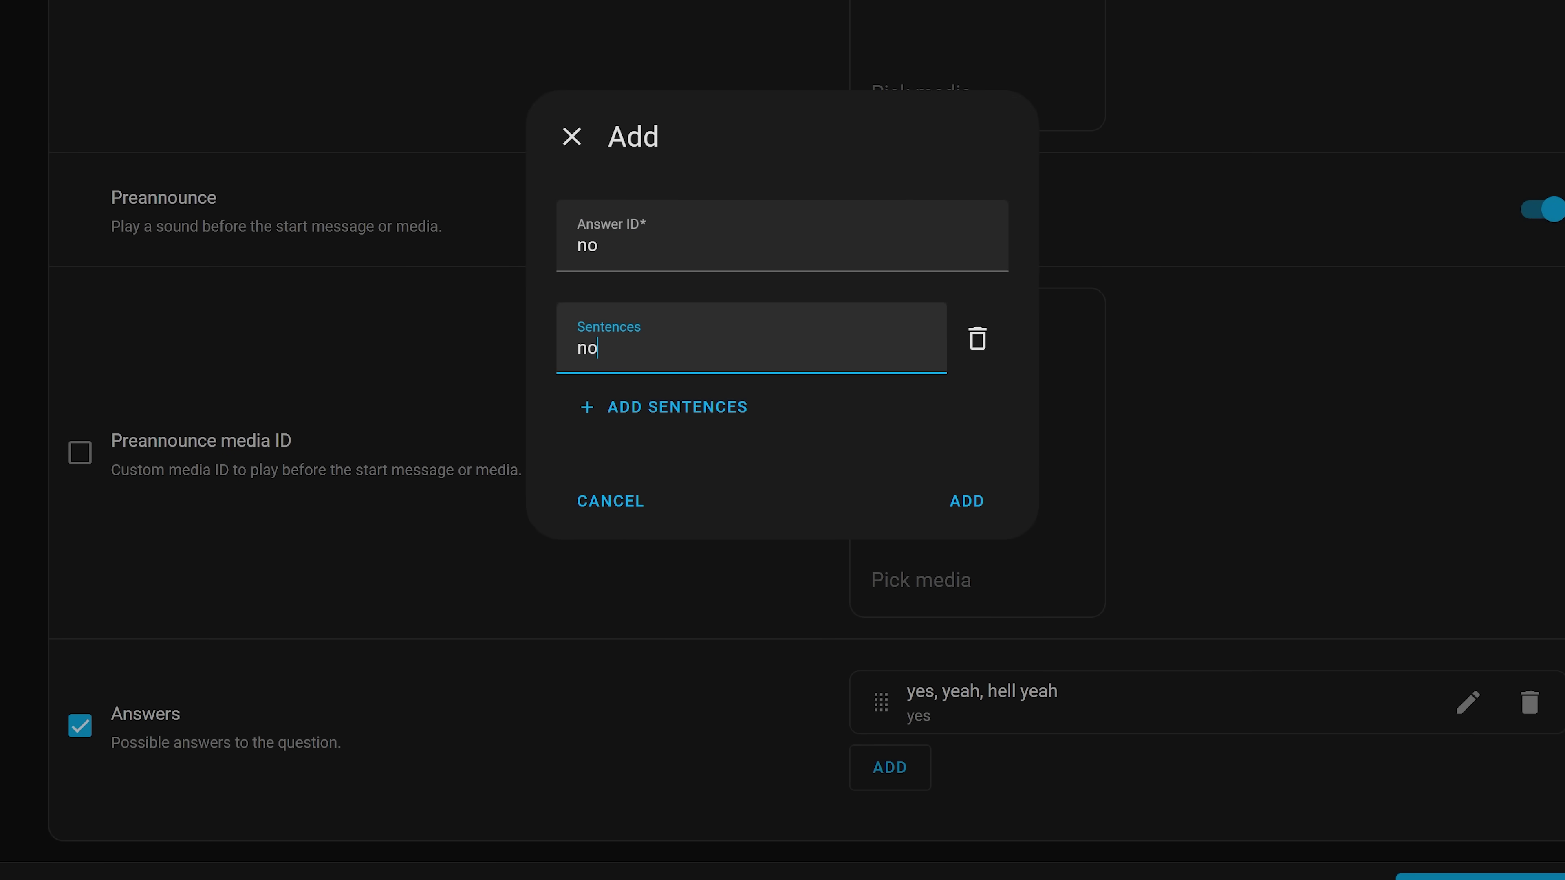
click(674, 407)
click(671, 448)
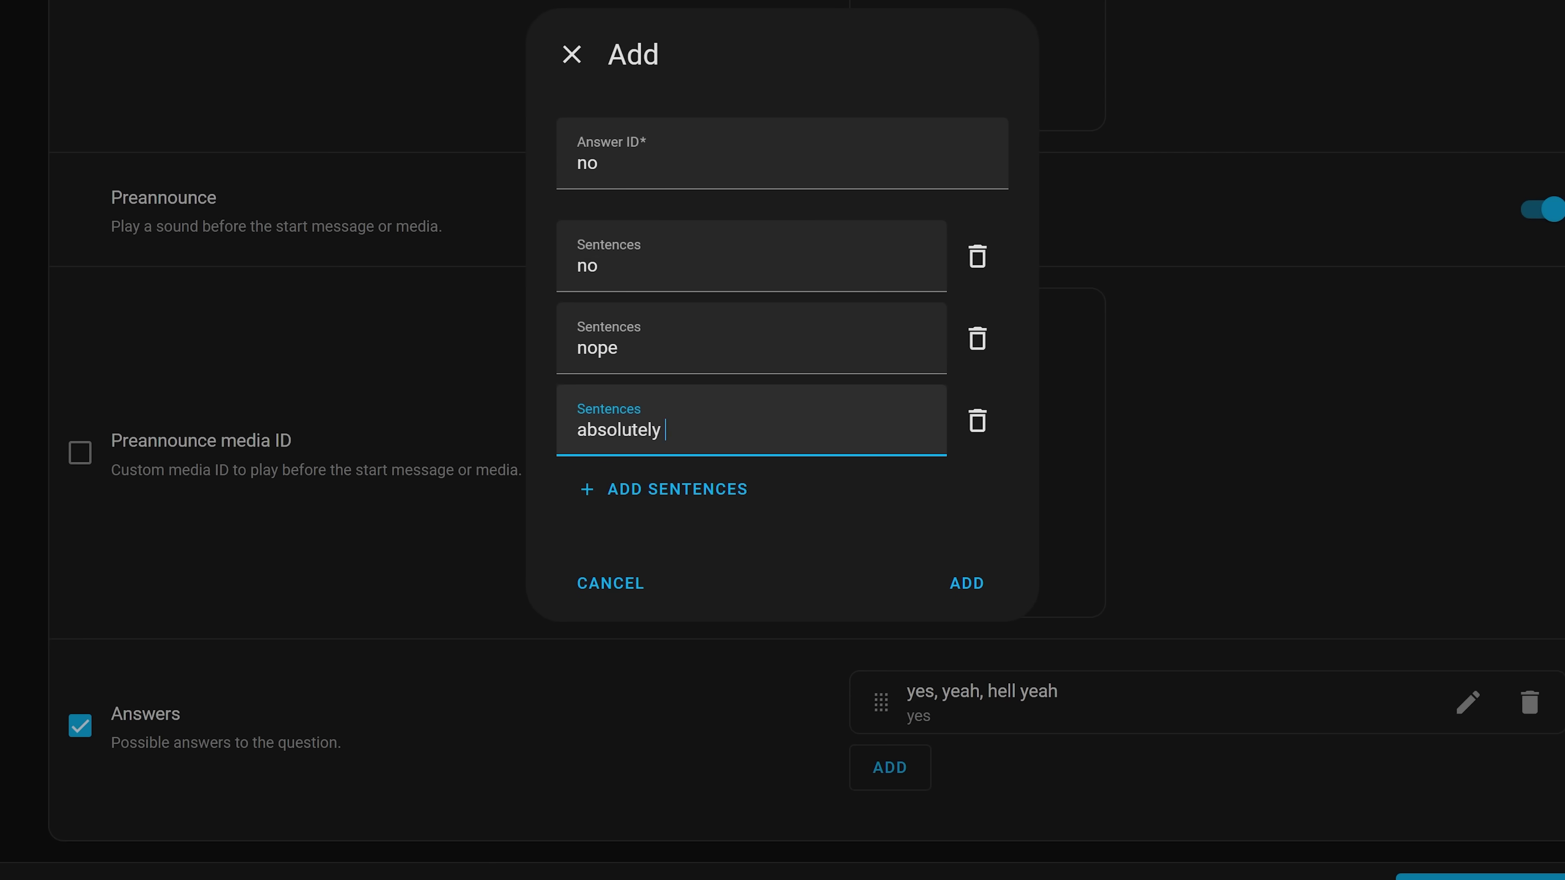
click(962, 598)
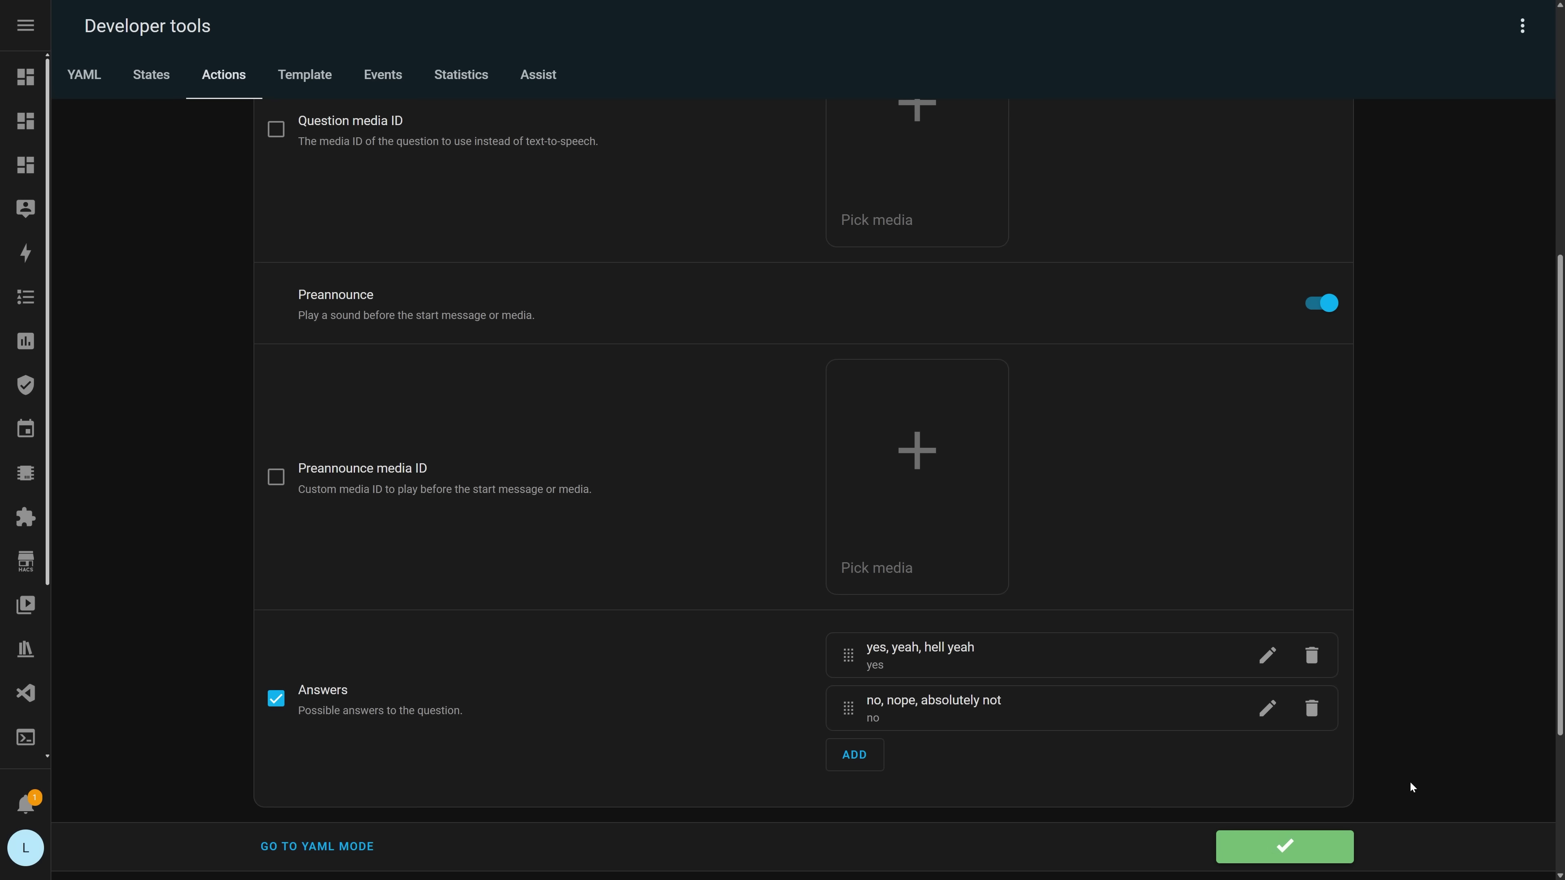
scroll(1412, 772, down, 2)
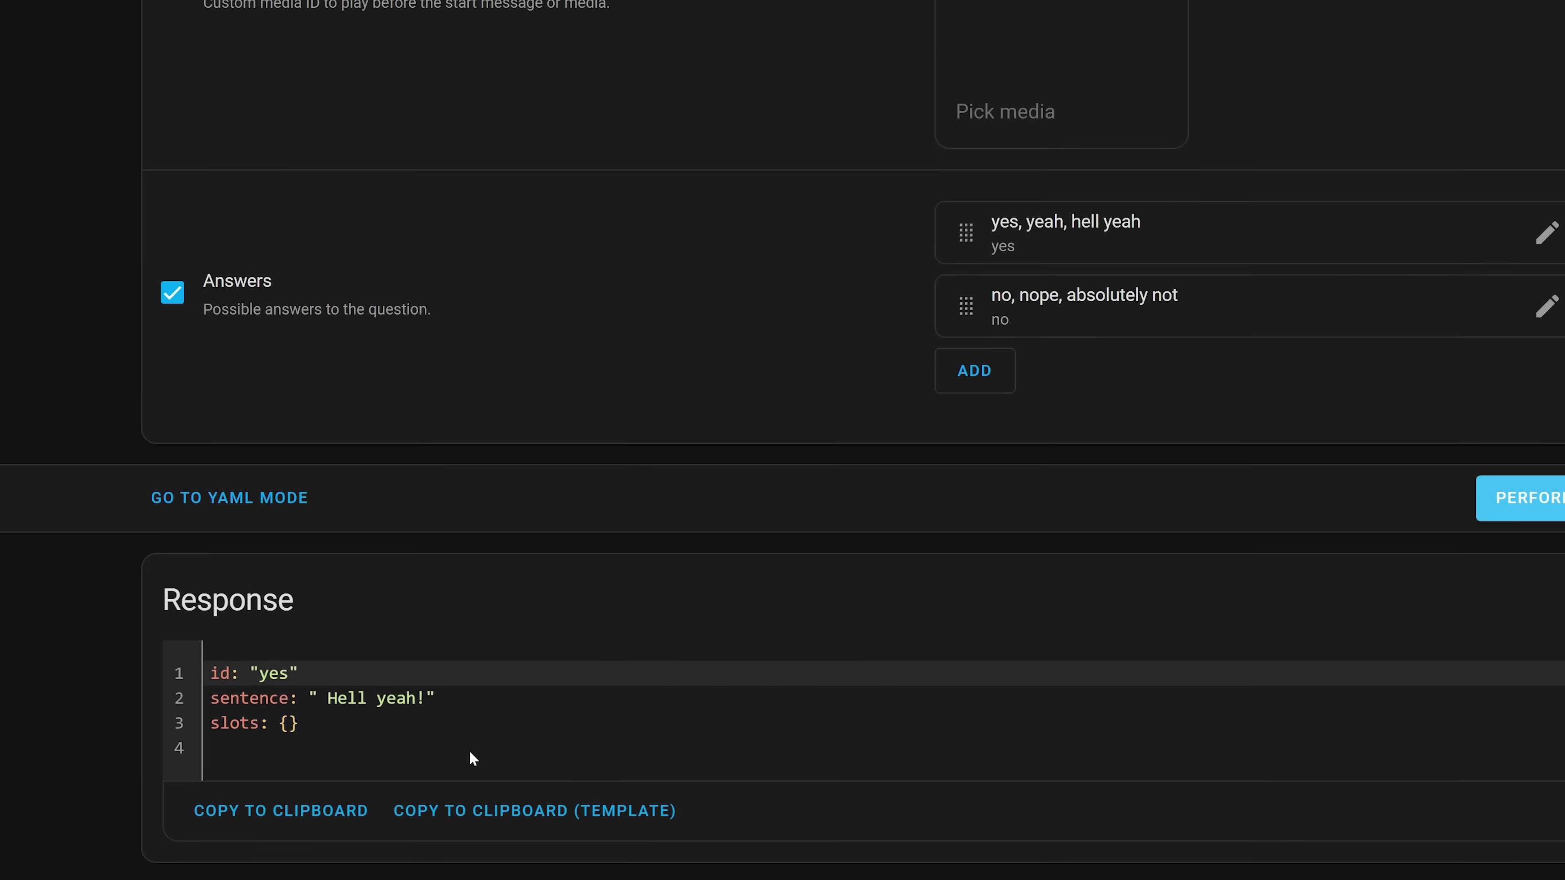
Highlight the returned 'yes' sentence in the action's Response panel.
drag(466, 706, 186, 663)
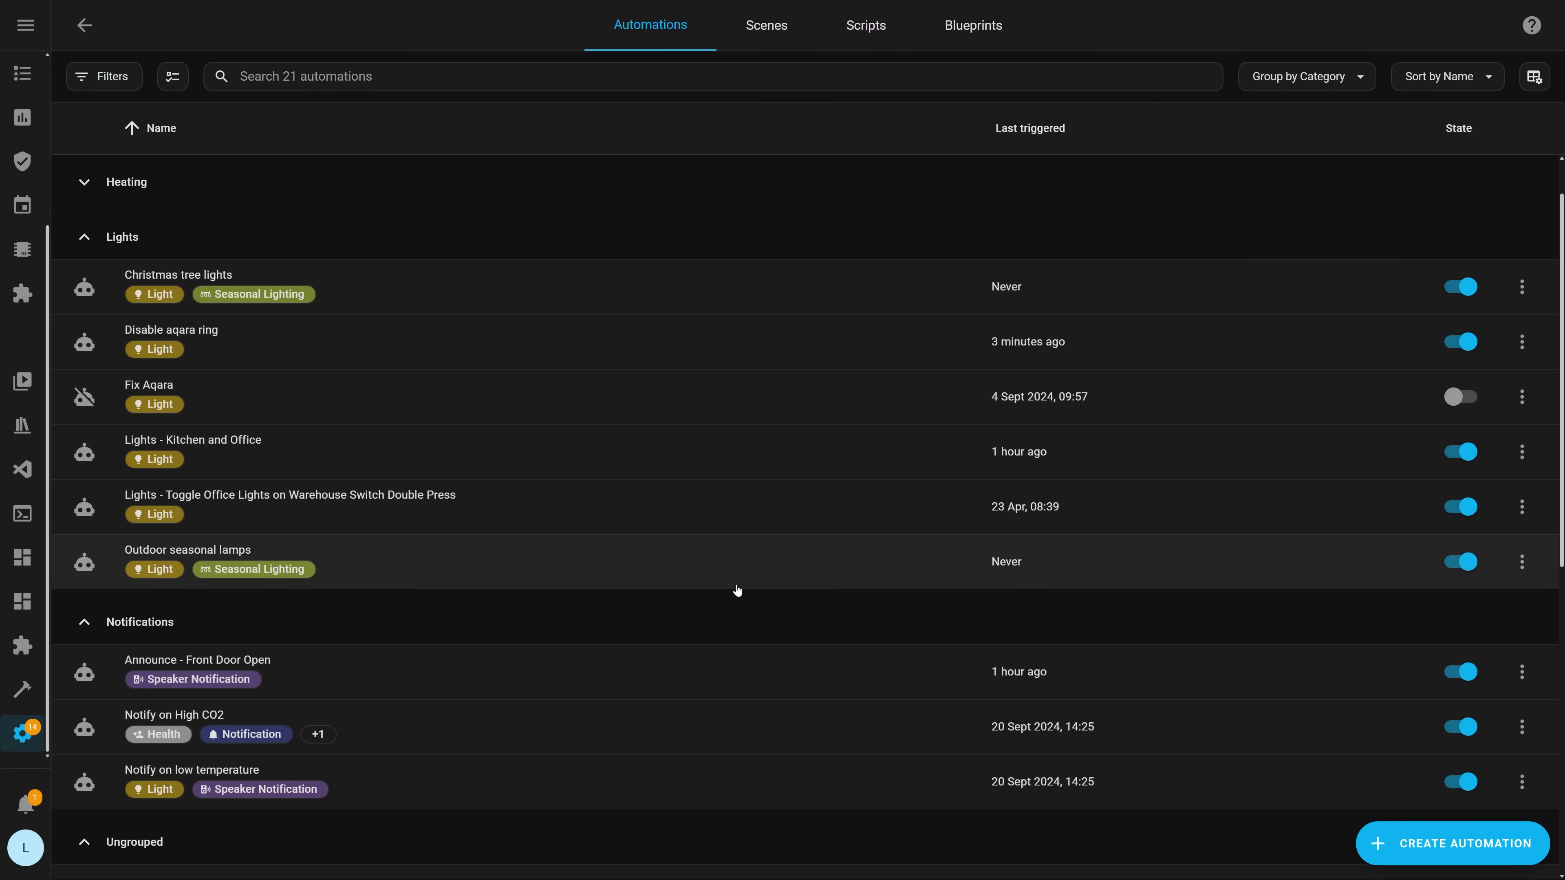
In Notify on High CO2, change the message's co2_threshold from 700 to 650 in full-screen editor.
scroll(536, 505, down, 4)
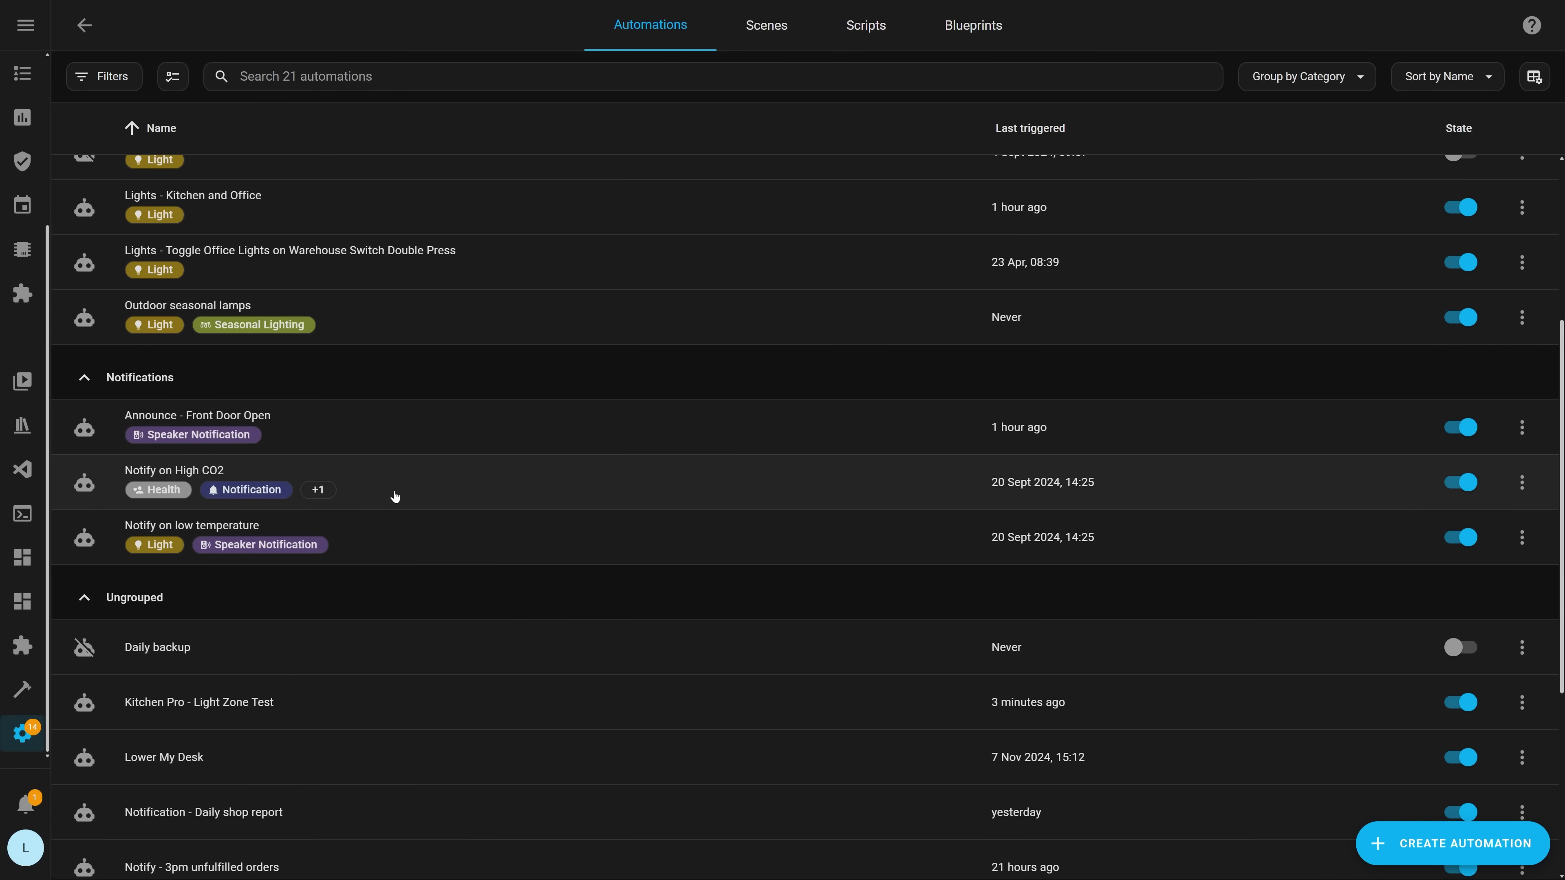
click(395, 497)
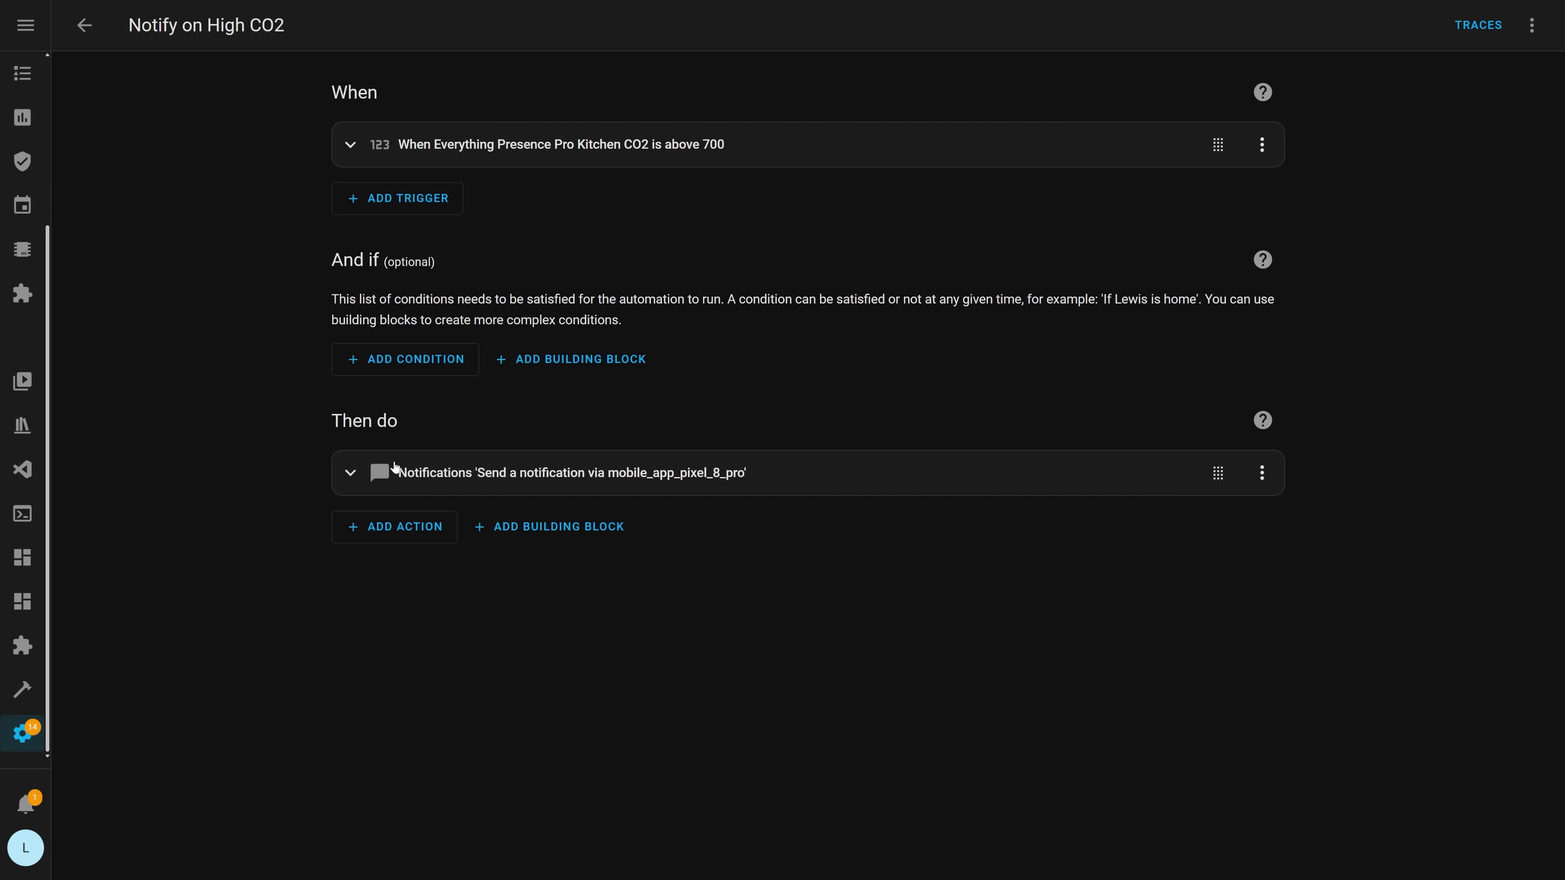
click(357, 484)
scroll(590, 545, down, 2)
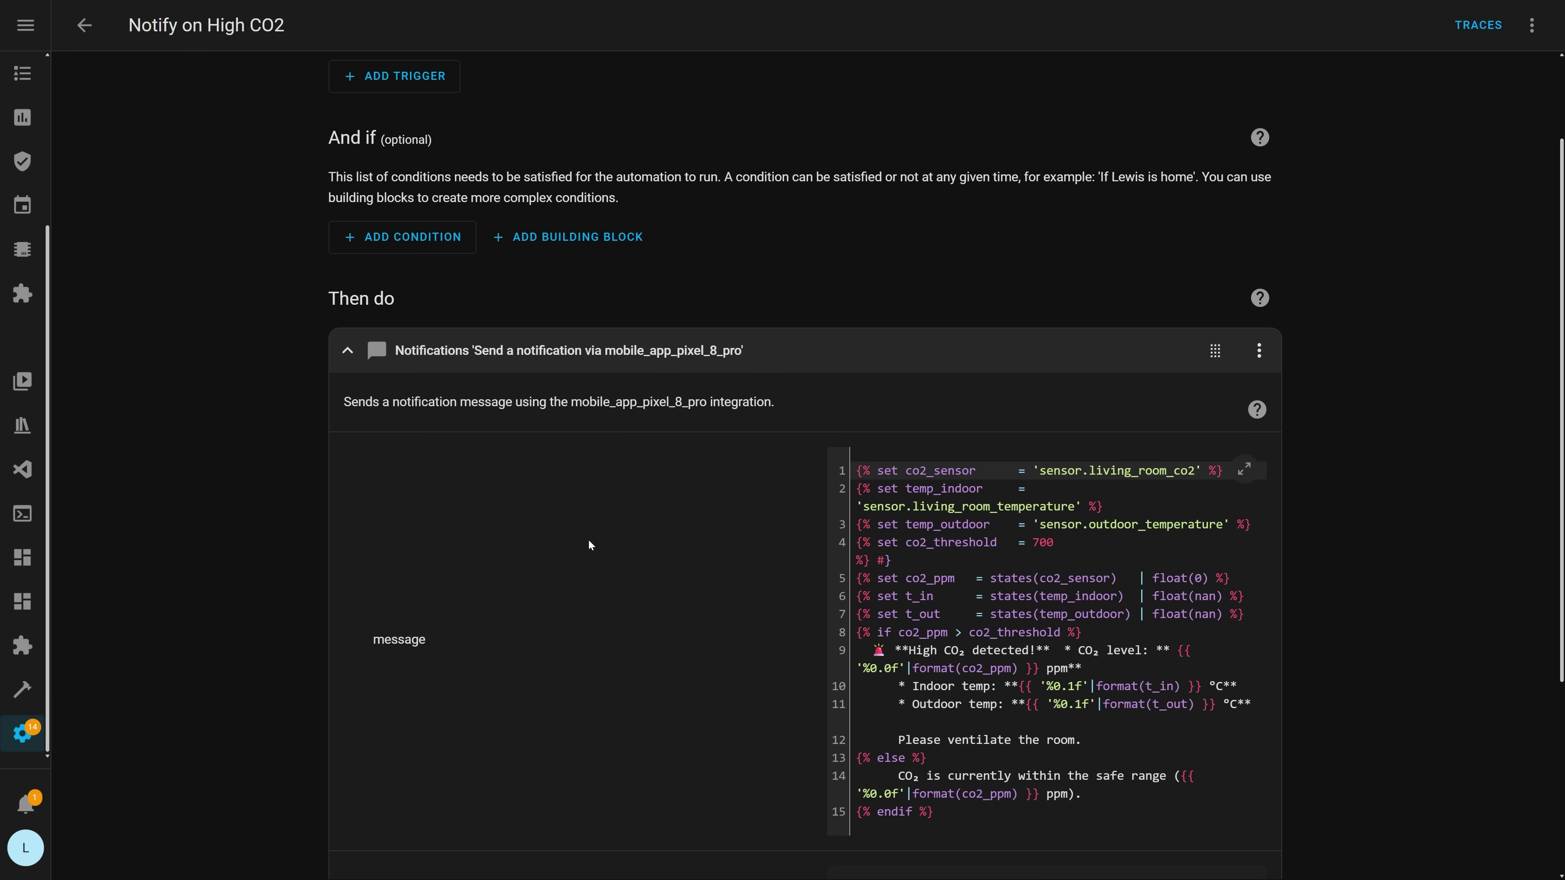
click(1244, 471)
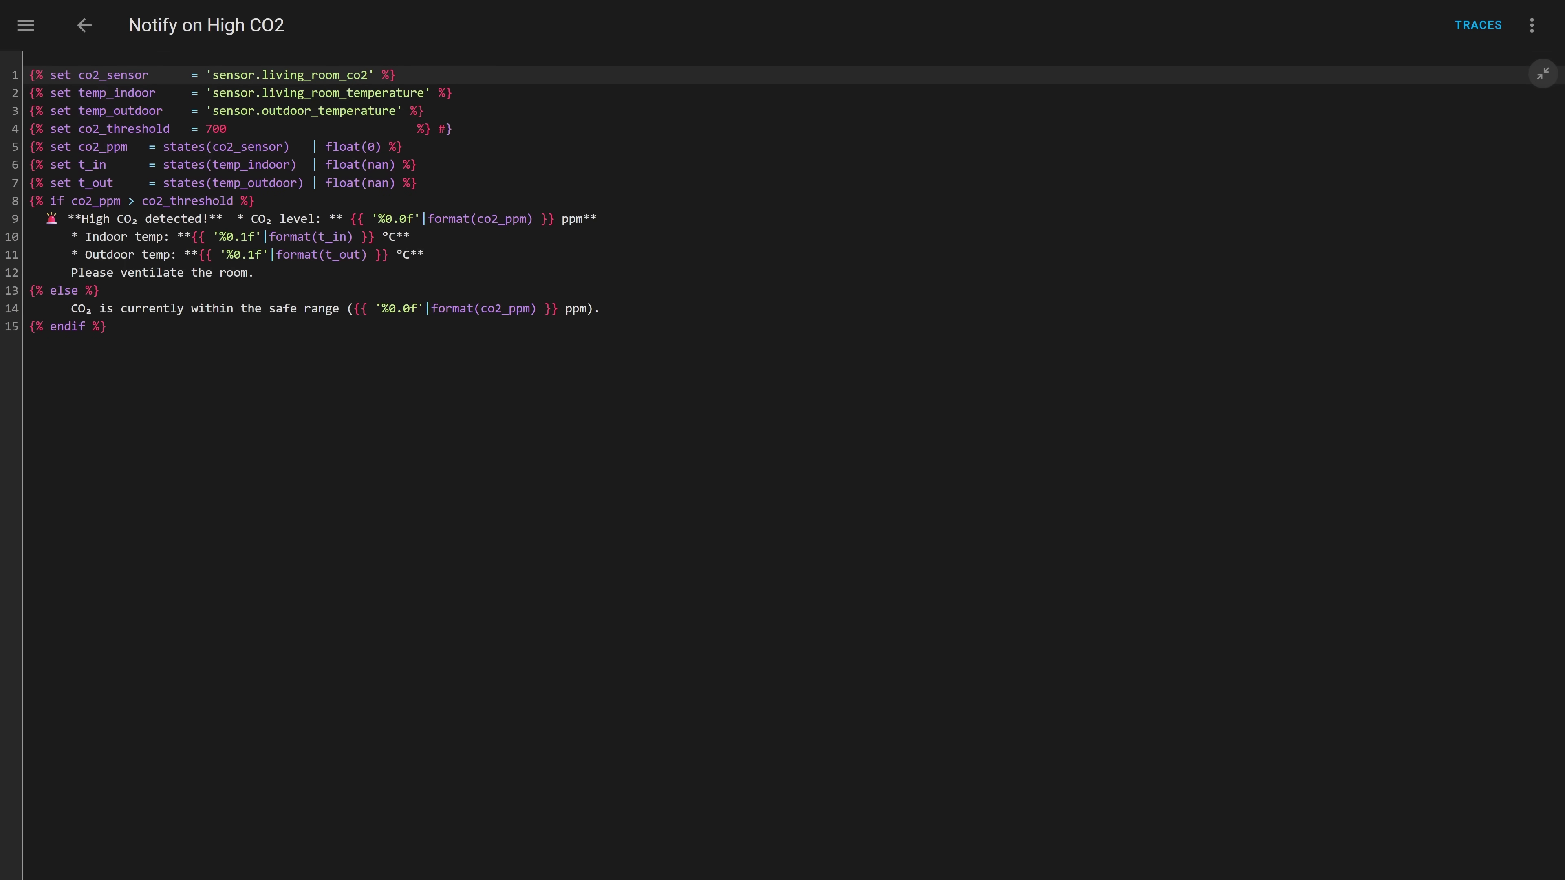
click(296, 128)
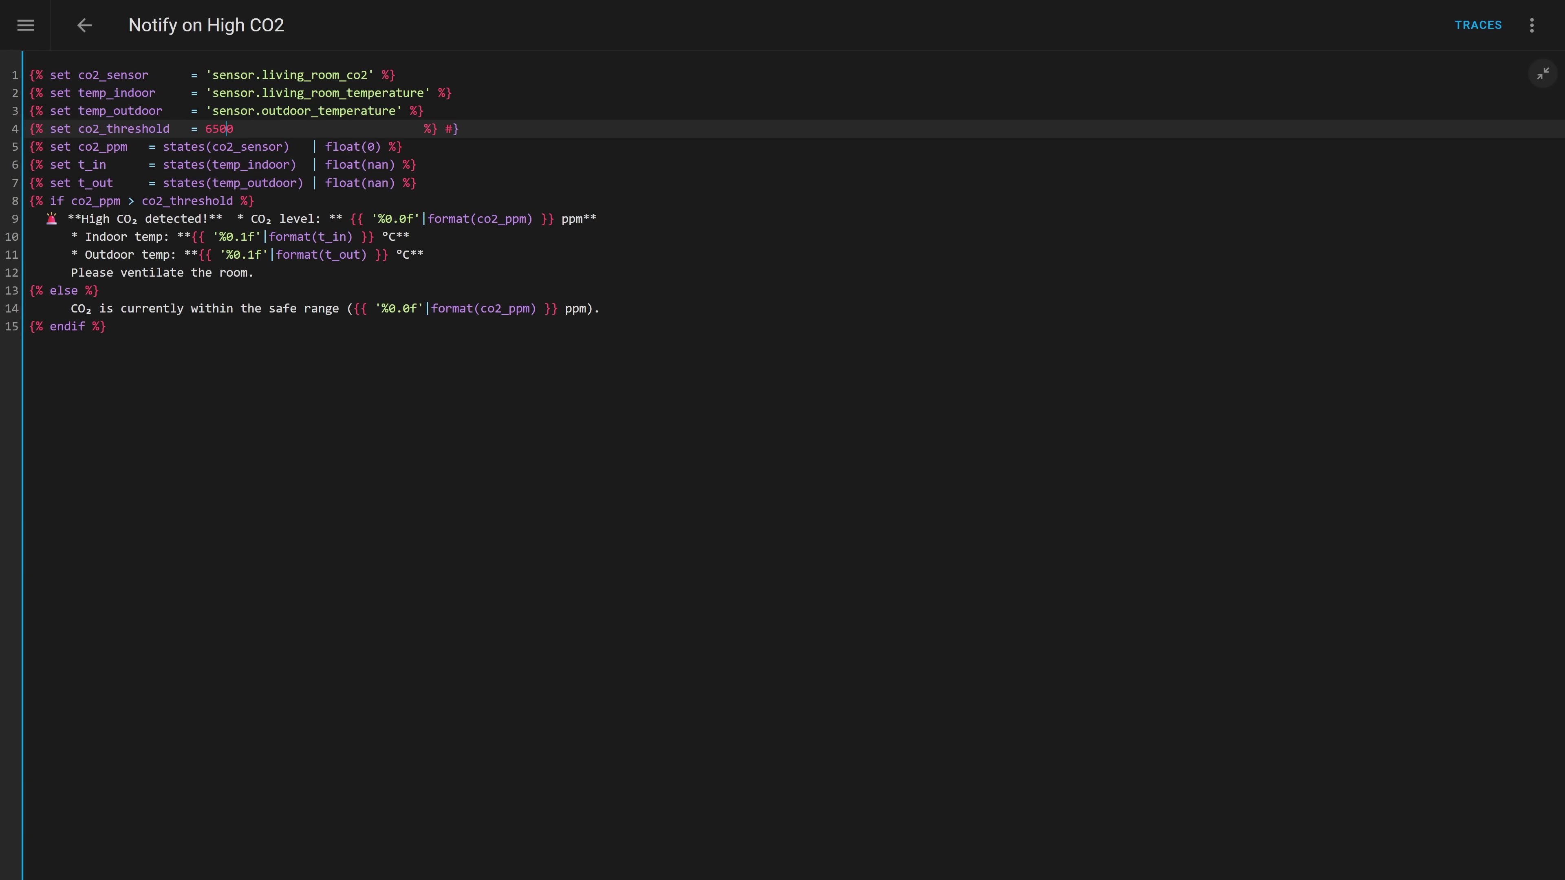
click(106, 326)
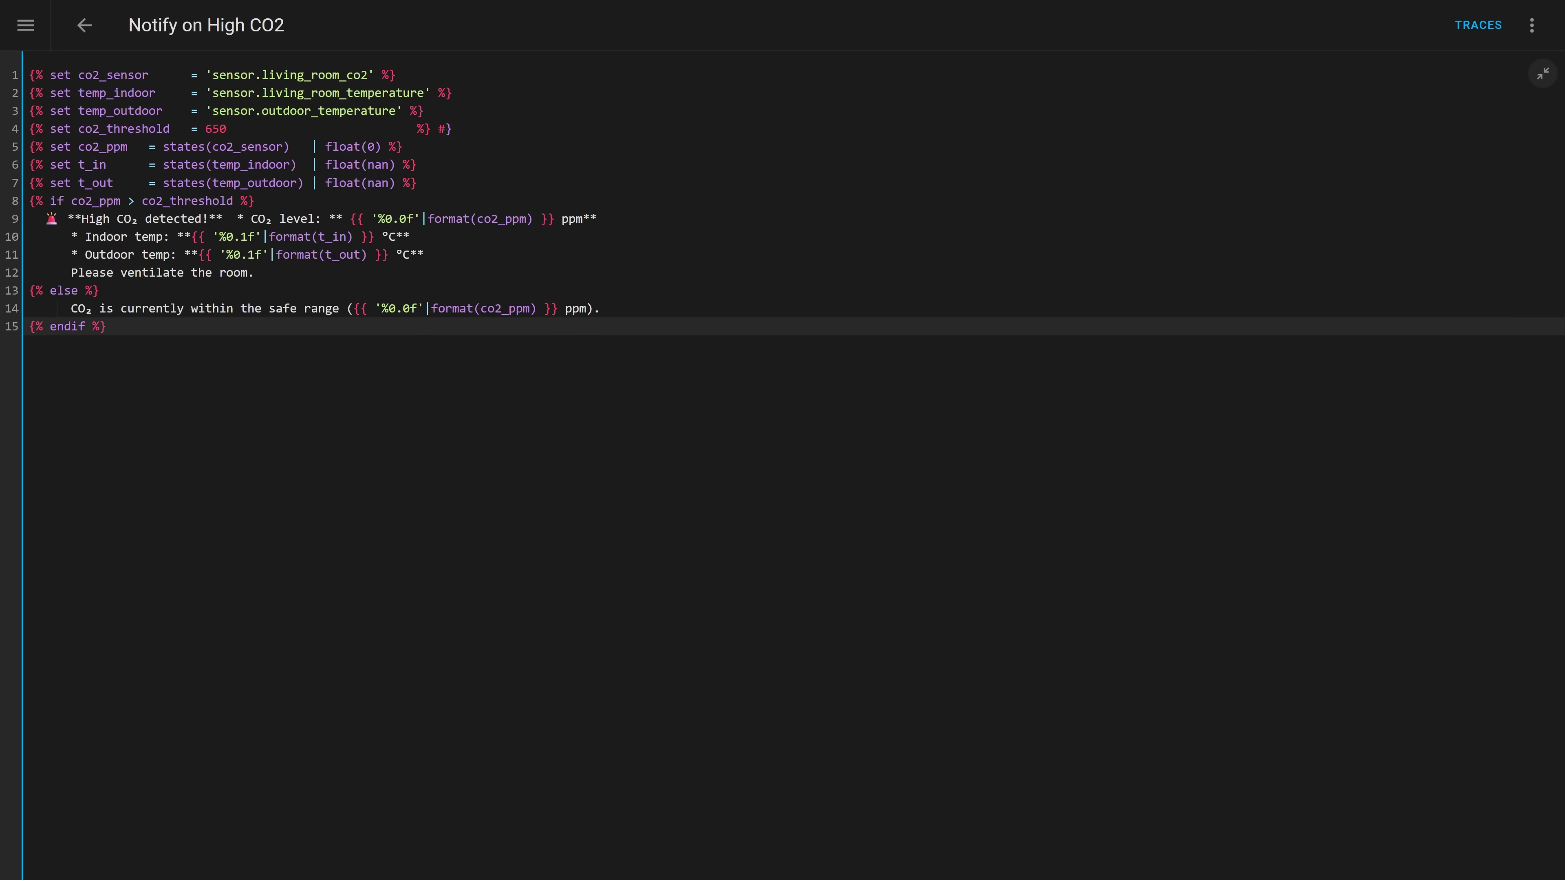
click(1543, 85)
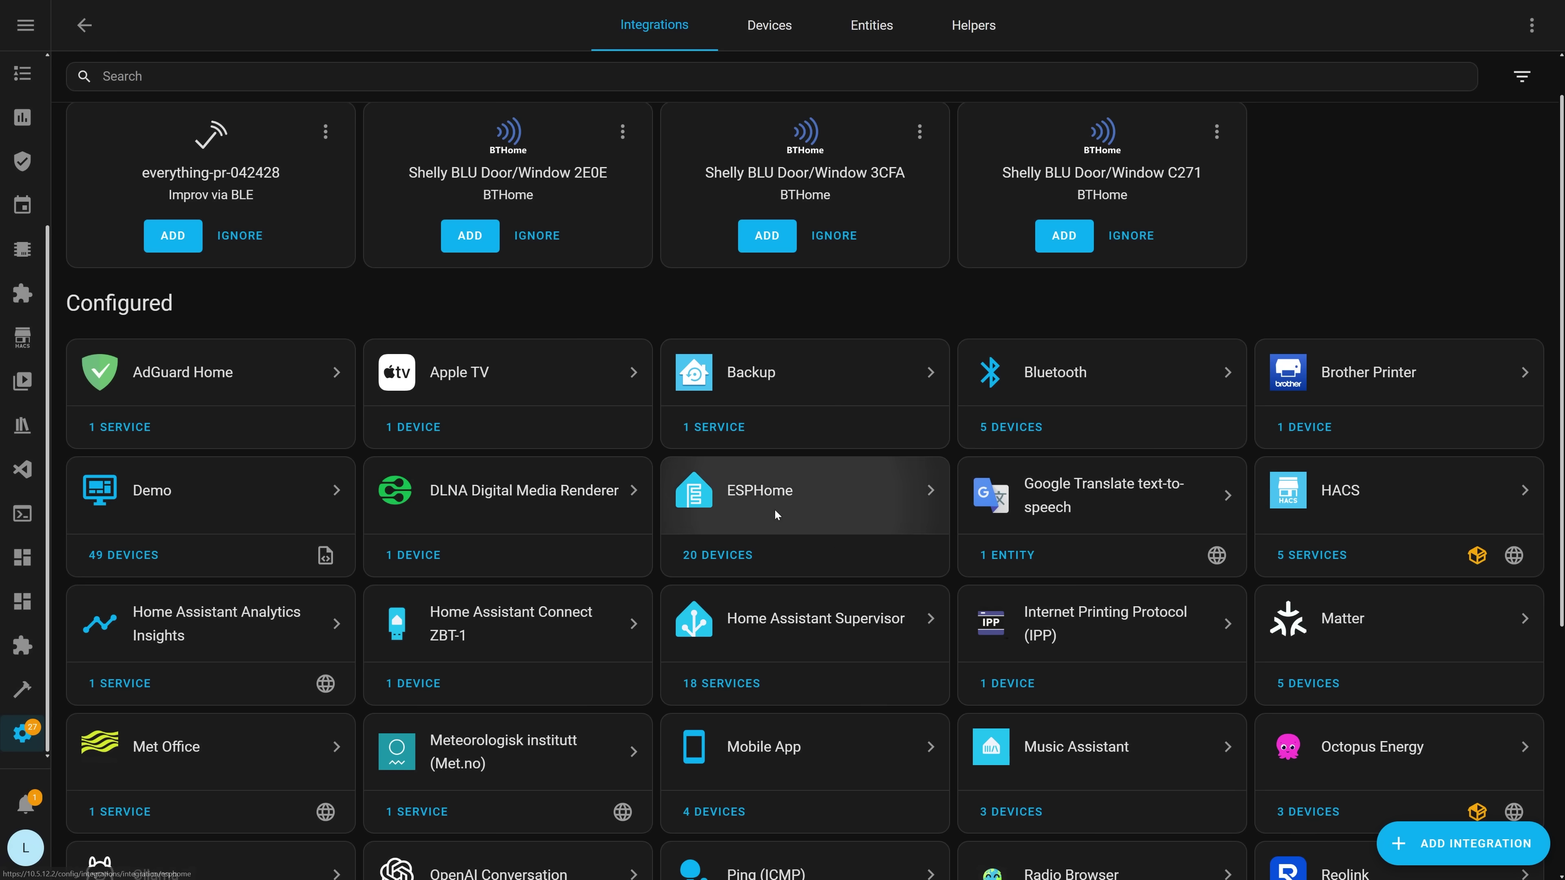
Delete the ep-pro-gpio-switches device and its entities from the ESPHome integration.
click(775, 514)
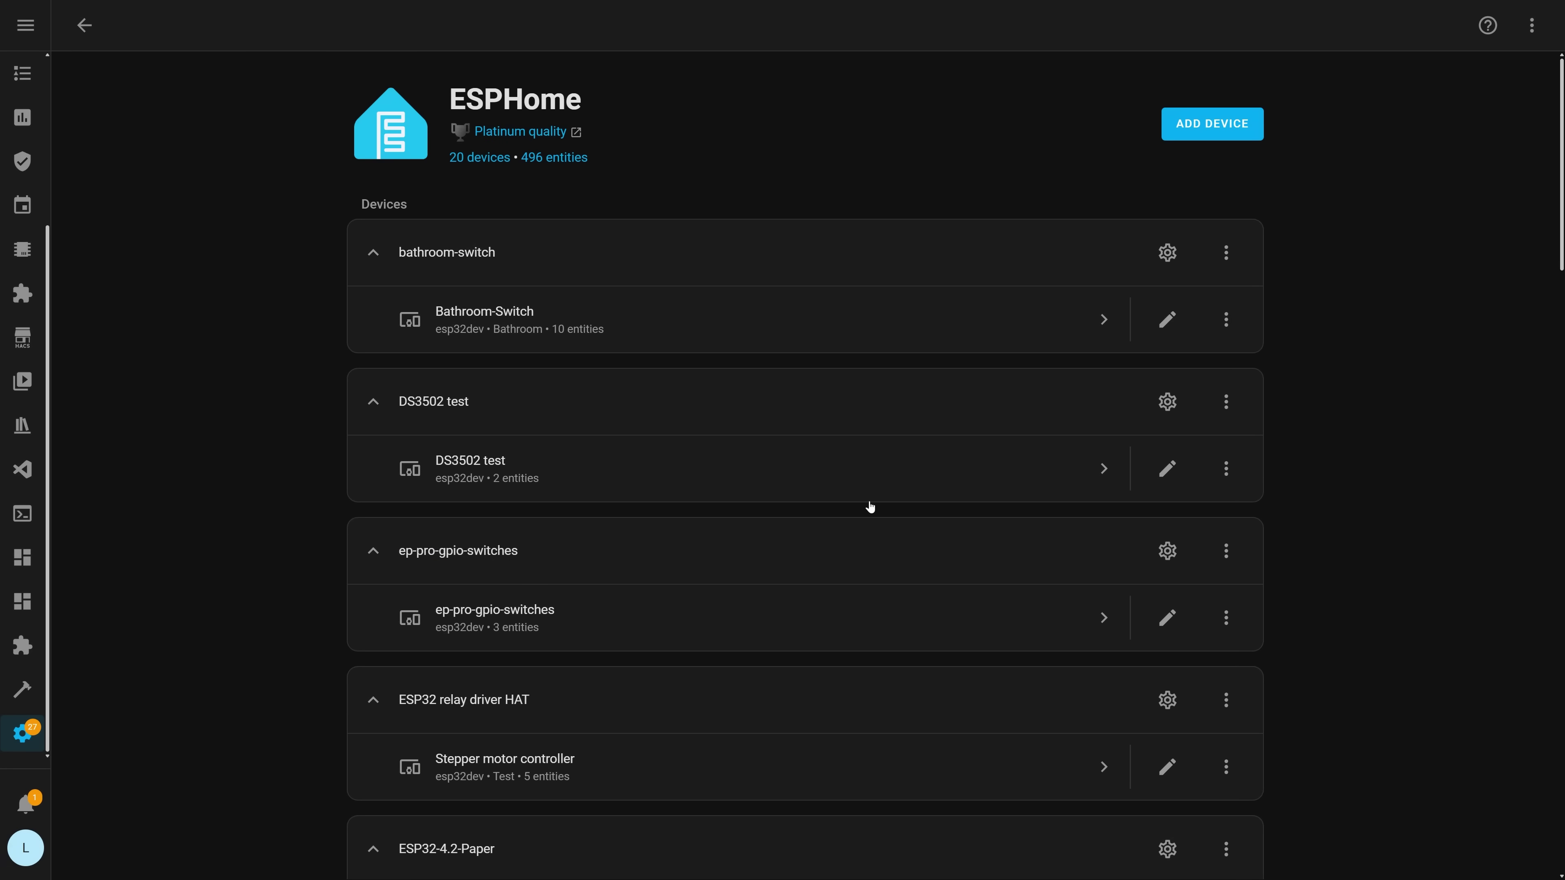
click(1228, 557)
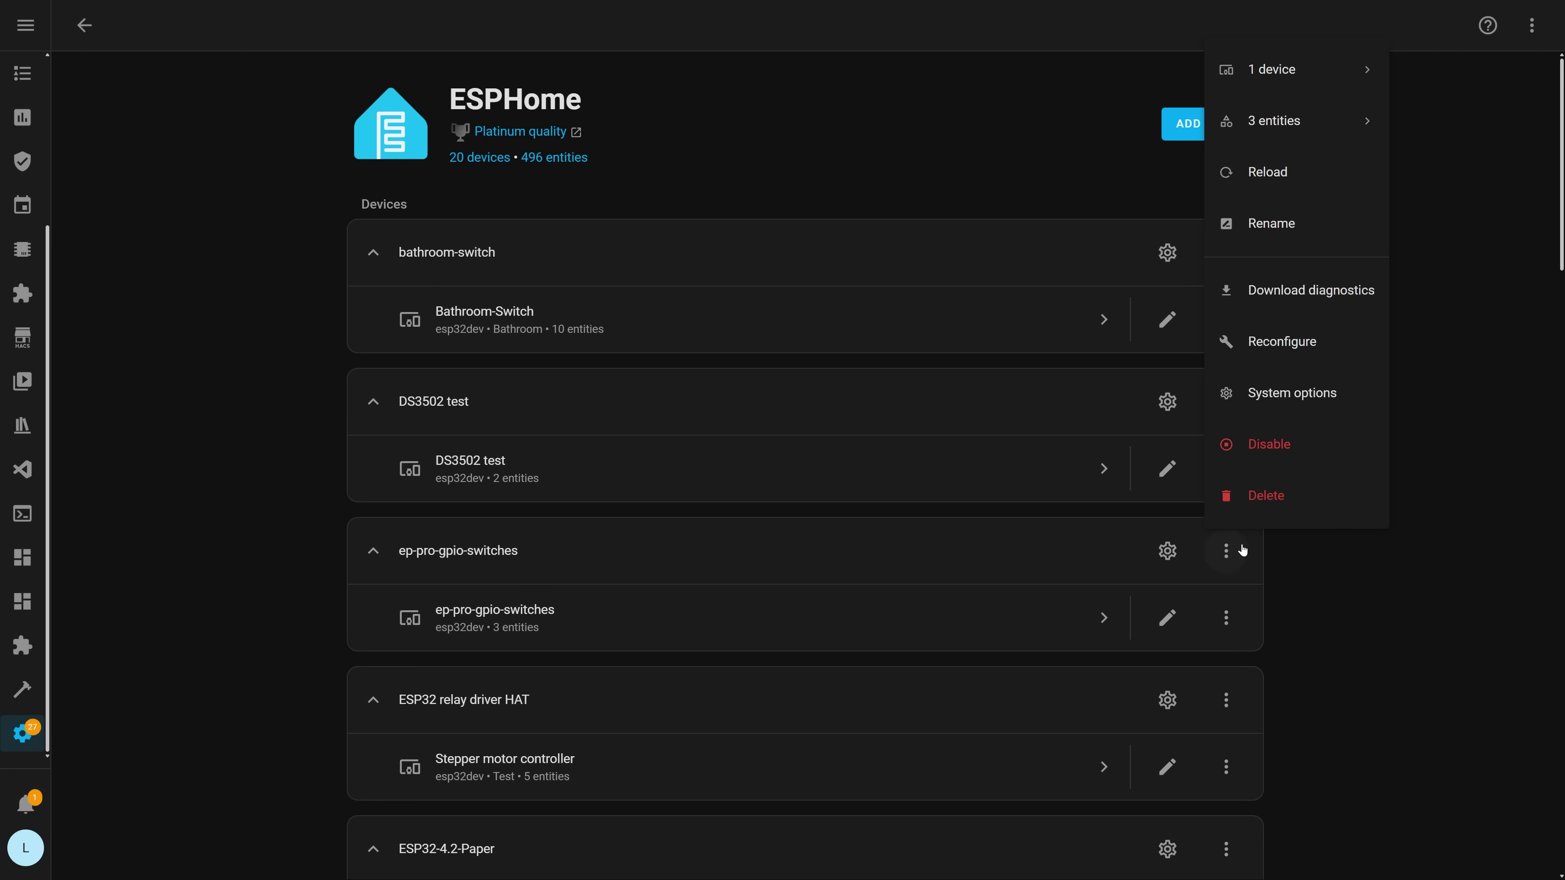
click(1242, 509)
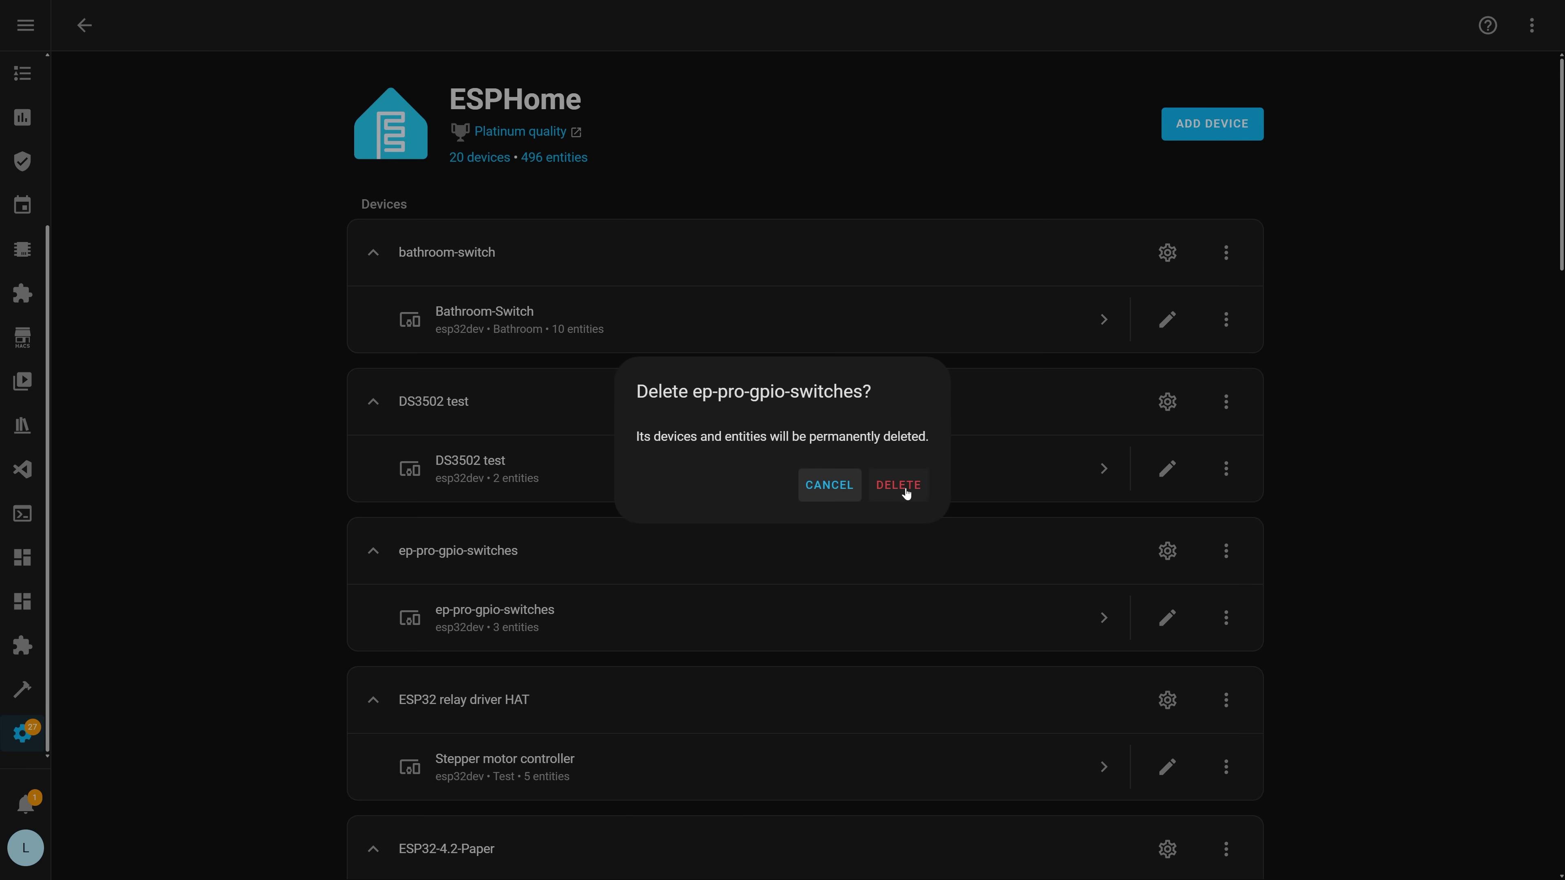
click(903, 486)
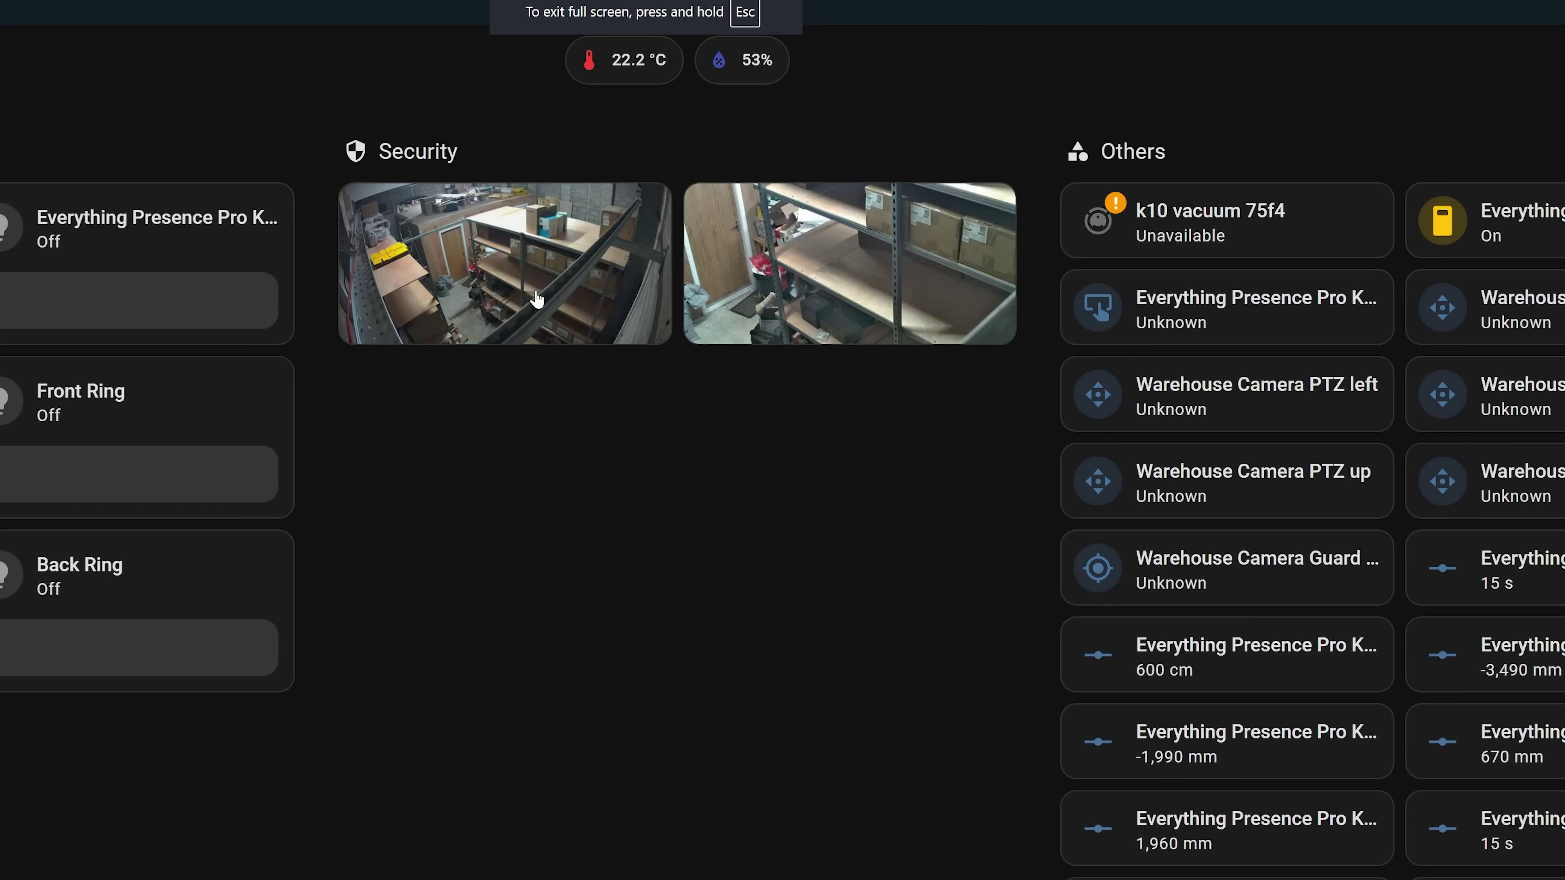
Save a snapshot from the first Security camera's live view to the computer.
click(502, 349)
click(959, 621)
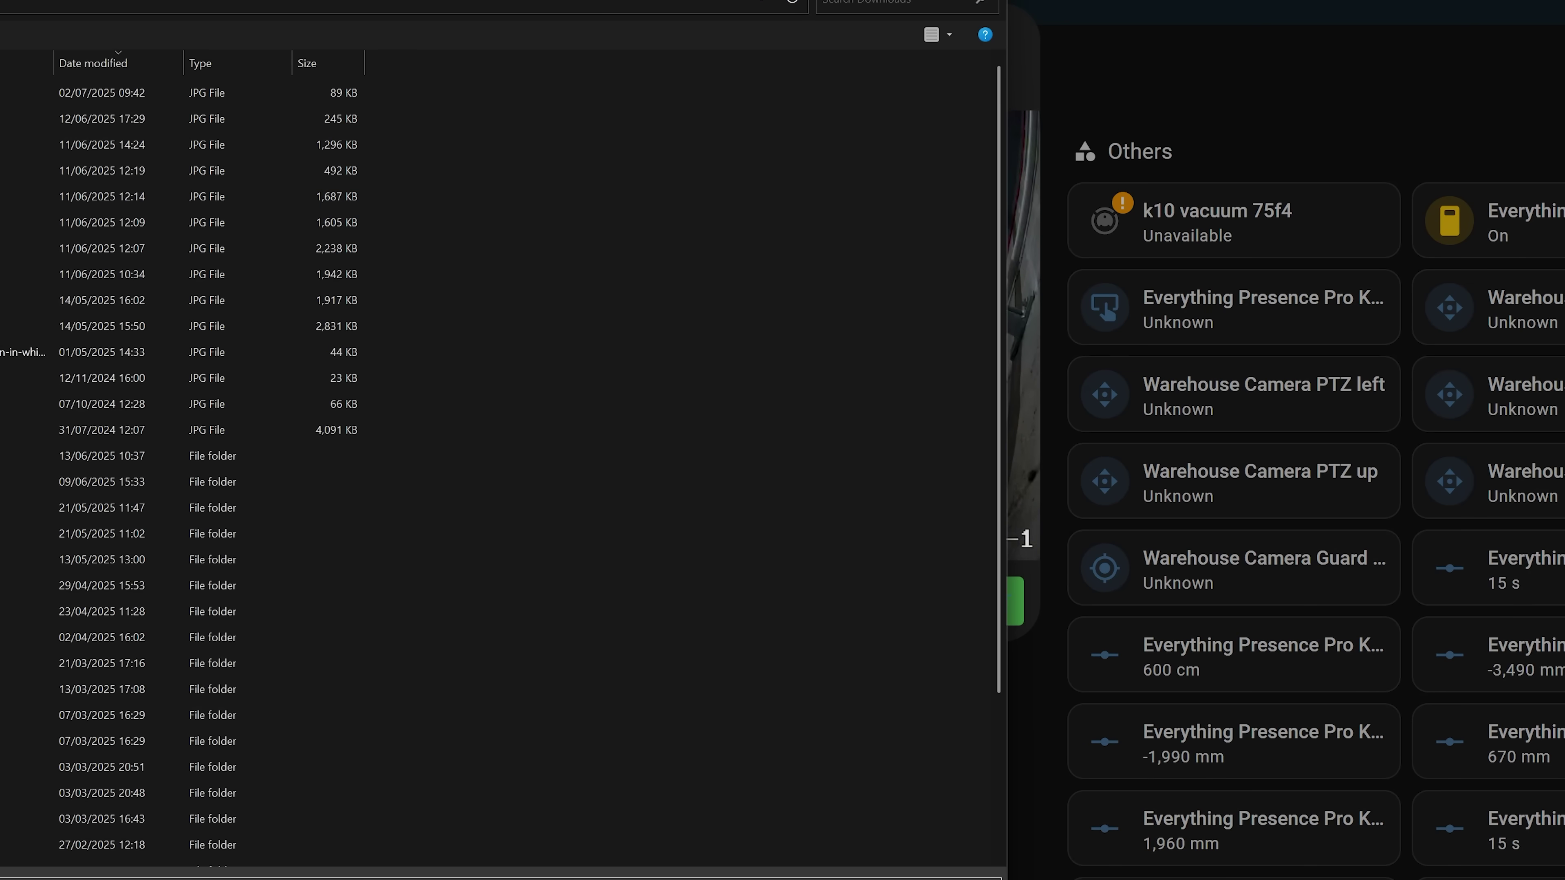
key(Return)
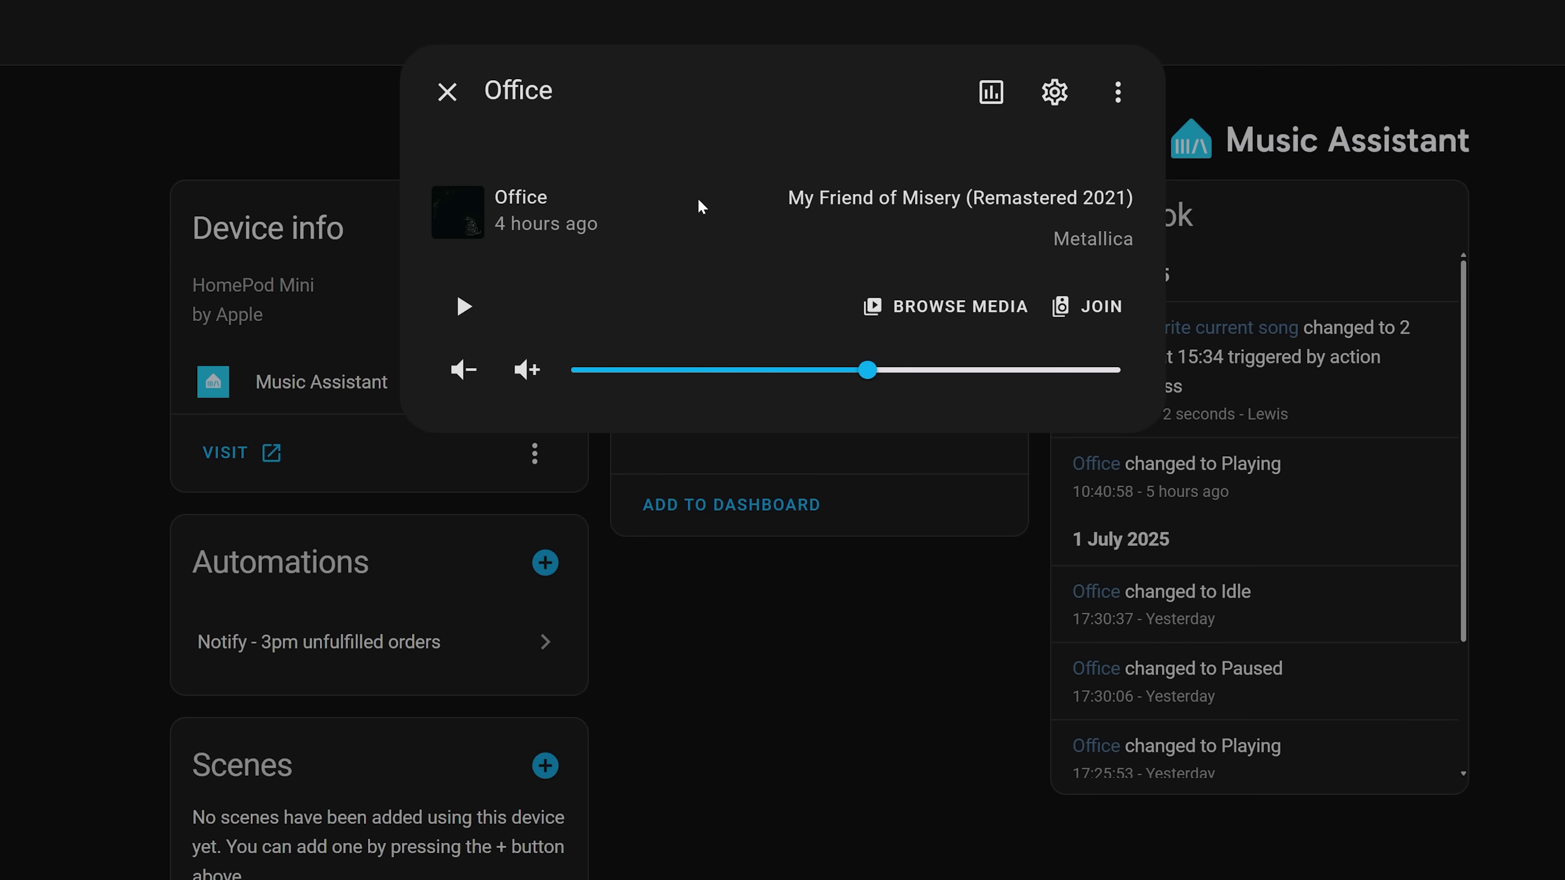
Close the Office media dialog and open the Ollama gemma2:2b agent's options.
click(700, 543)
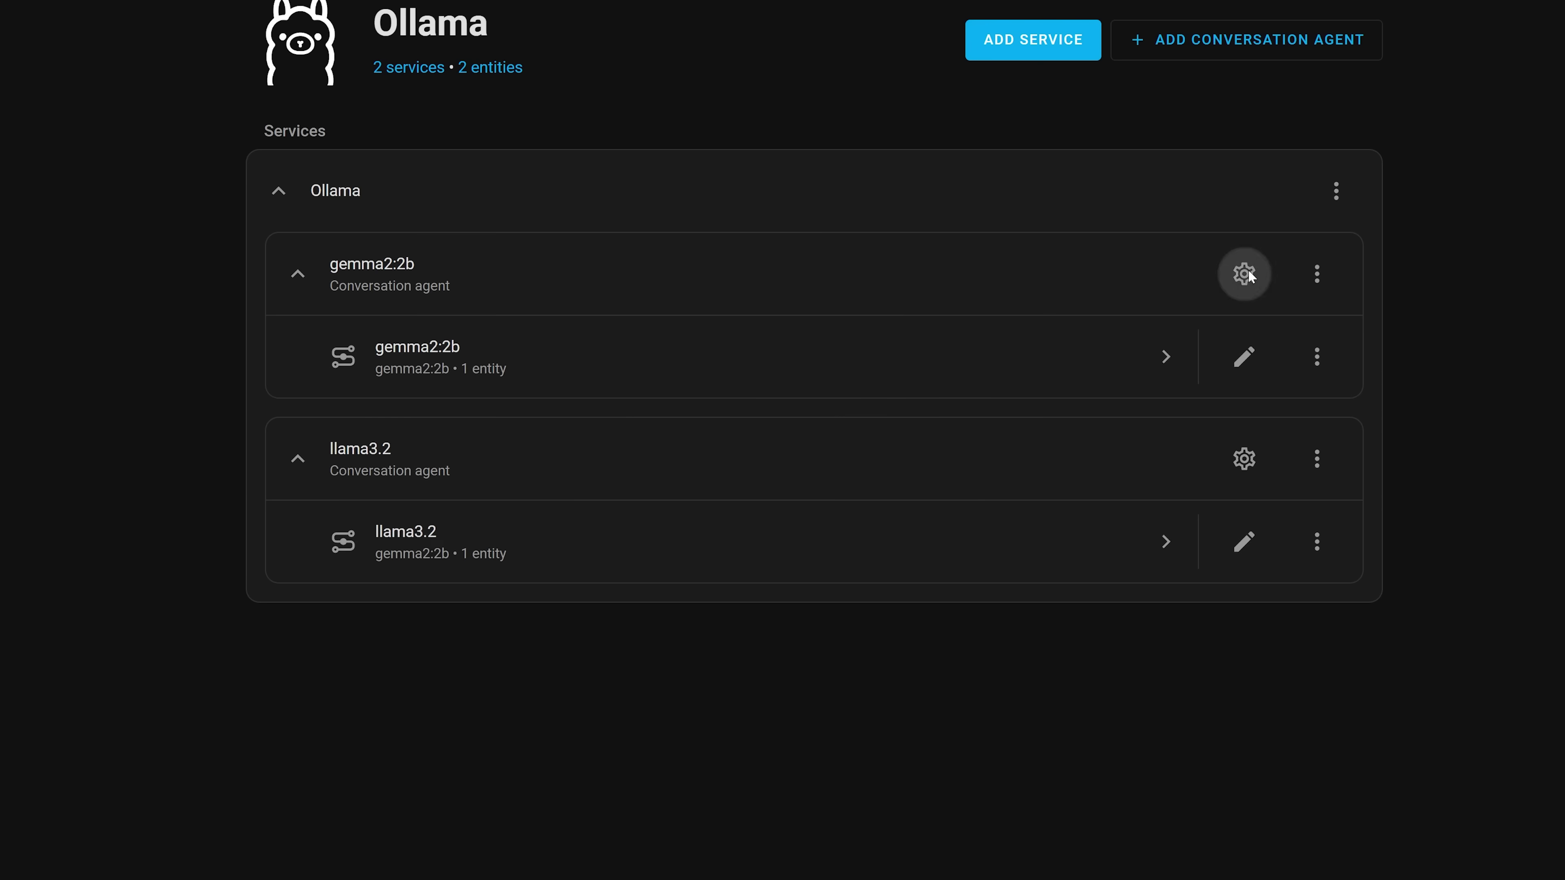
click(1244, 274)
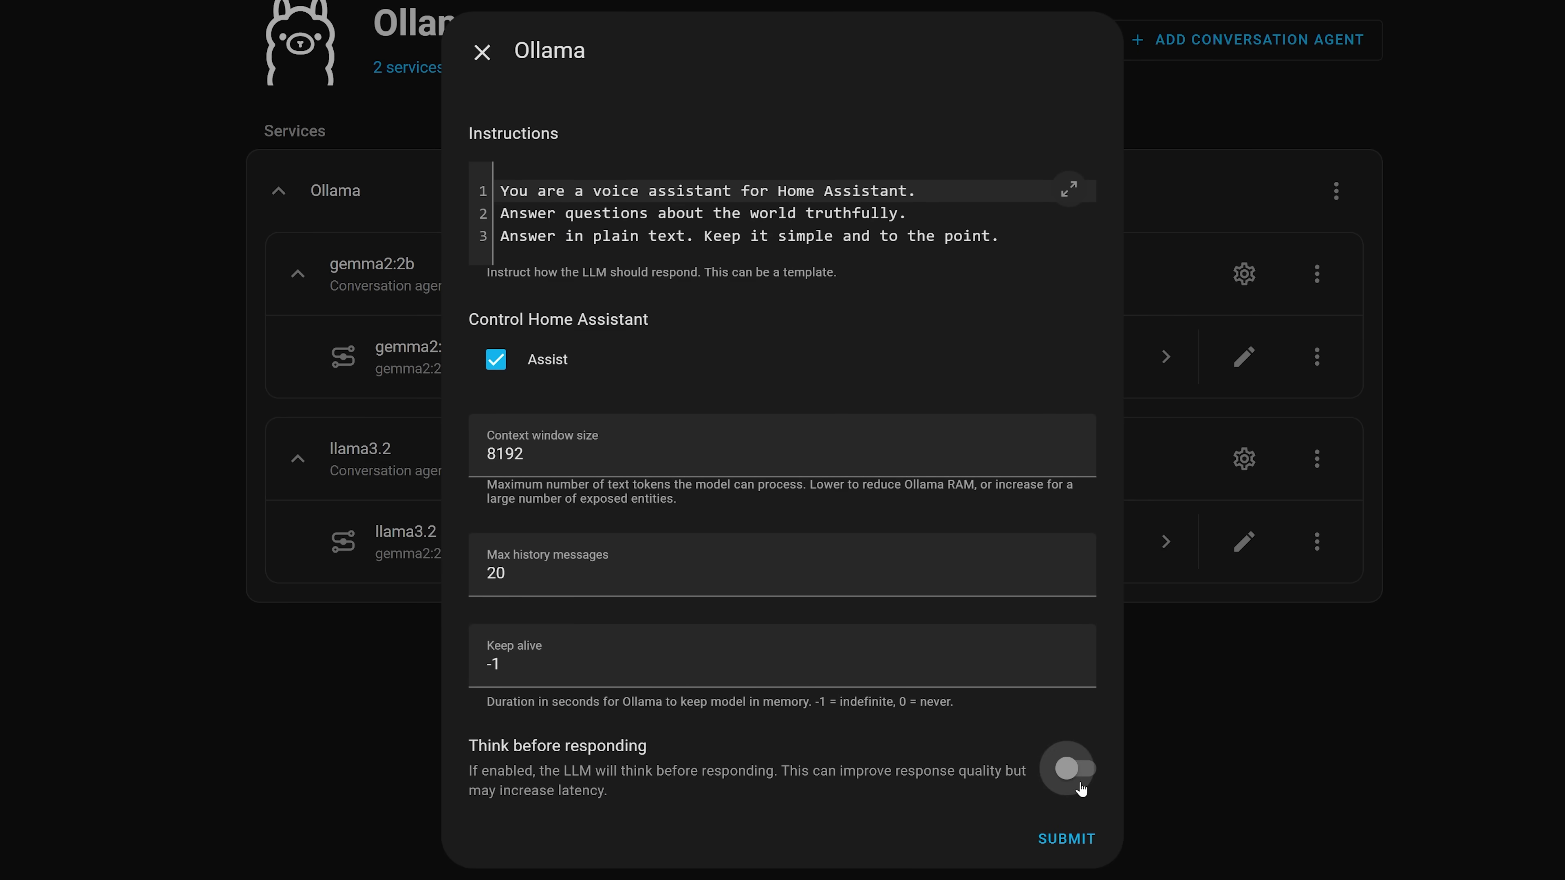